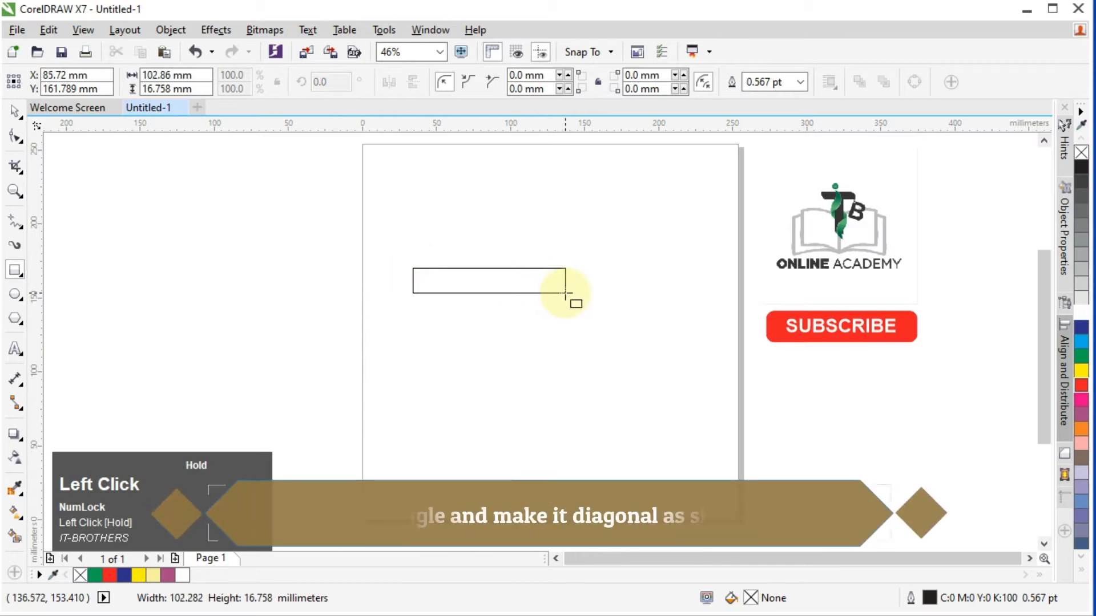
Draw a rectangle about 103 by 17 mm, then skew it upward into a diagonal band and convert it to curves
{"action": "left_click", "coordinate": [550, 282]}
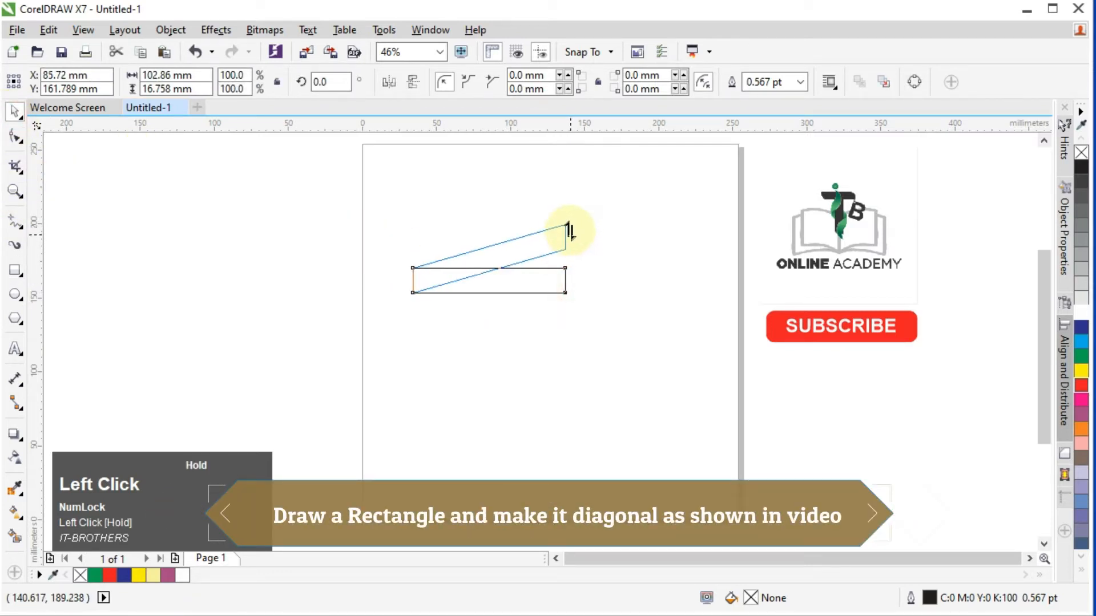
{"action": "left_click", "coordinate": [8, 140]}
{"action": "right_click", "coordinate": [510, 230]}
{"action": "left_click", "coordinate": [548, 287]}
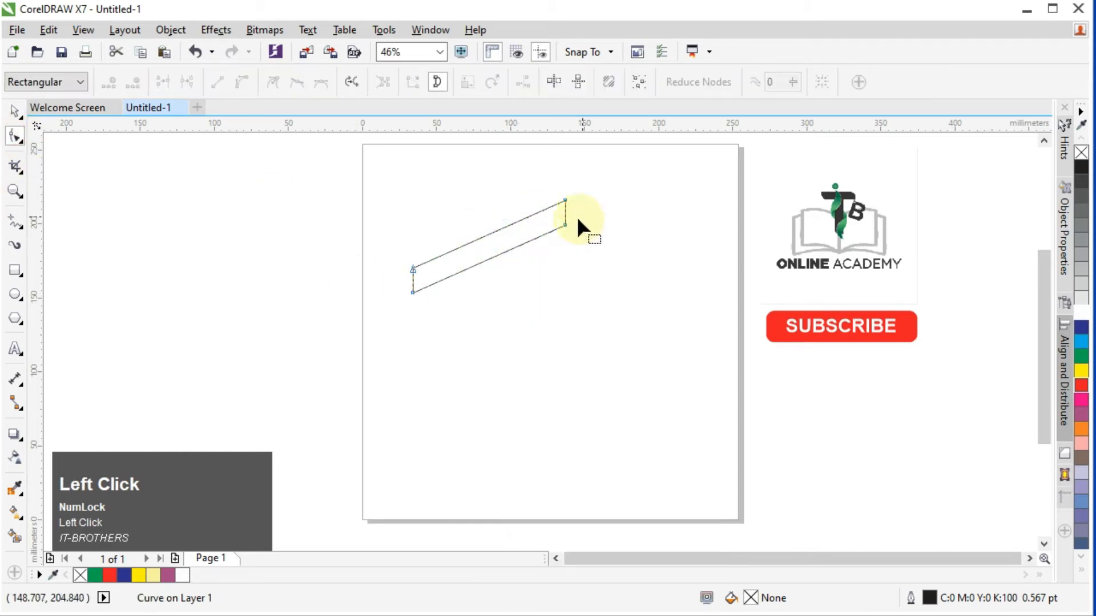
Convert the diagonal band's lower edge to a curve and bend both ends into a gentle S shape
{"action": "right_click", "coordinate": [530, 245]}
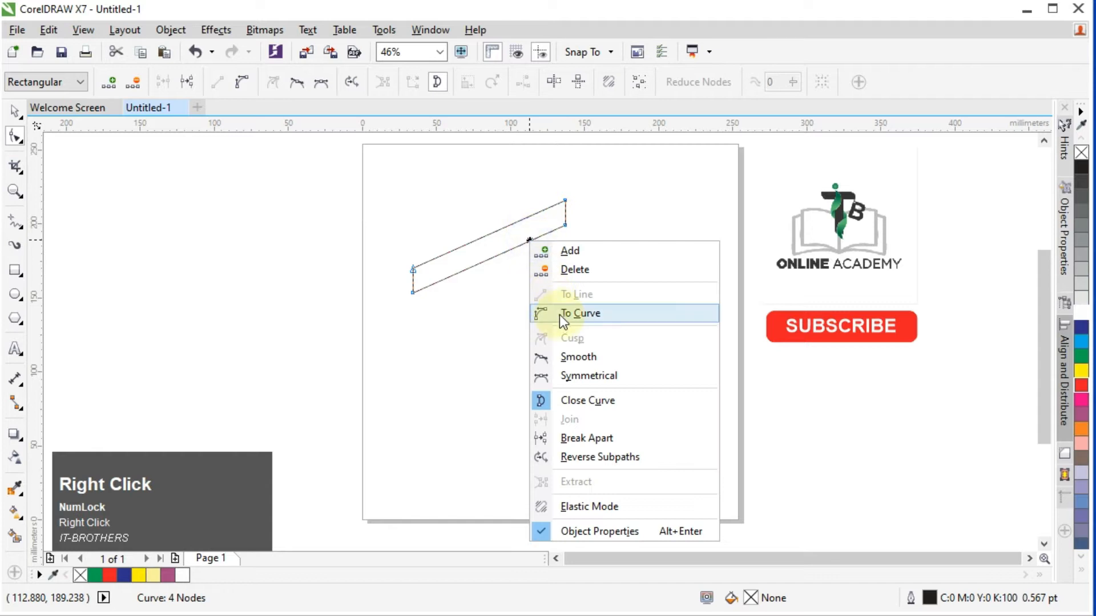
{"action": "left_click", "coordinate": [557, 313]}
{"action": "left_click_drag", "start_coordinate": [517, 249], "coordinate": [548, 252]}
{"action": "left_click_drag", "start_coordinate": [463, 273], "coordinate": [408, 268]}
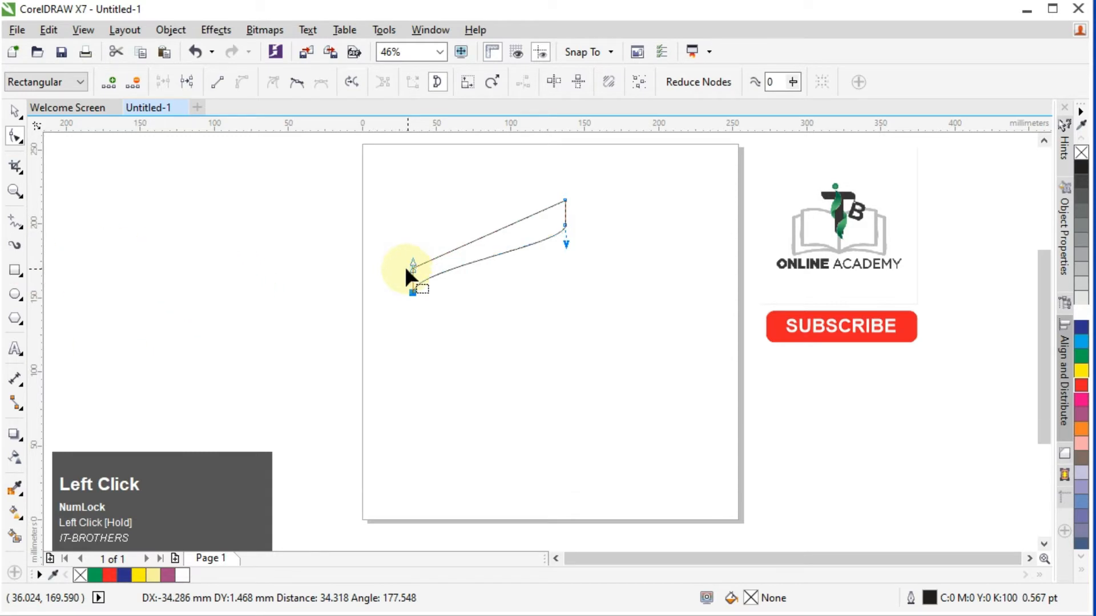
Convert the band's upper edge to a curve and bend it to match the S shape of the lower edge
{"action": "right_click", "coordinate": [493, 233]}
{"action": "left_click", "coordinate": [517, 305]}
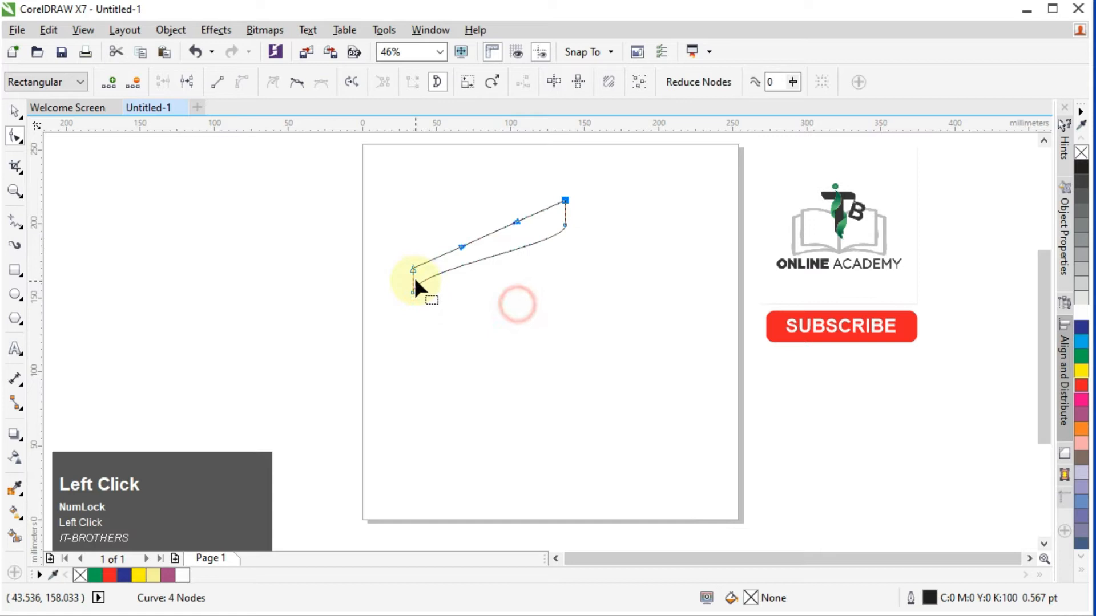
{"action": "left_click_drag", "start_coordinate": [514, 223], "coordinate": [562, 223]}
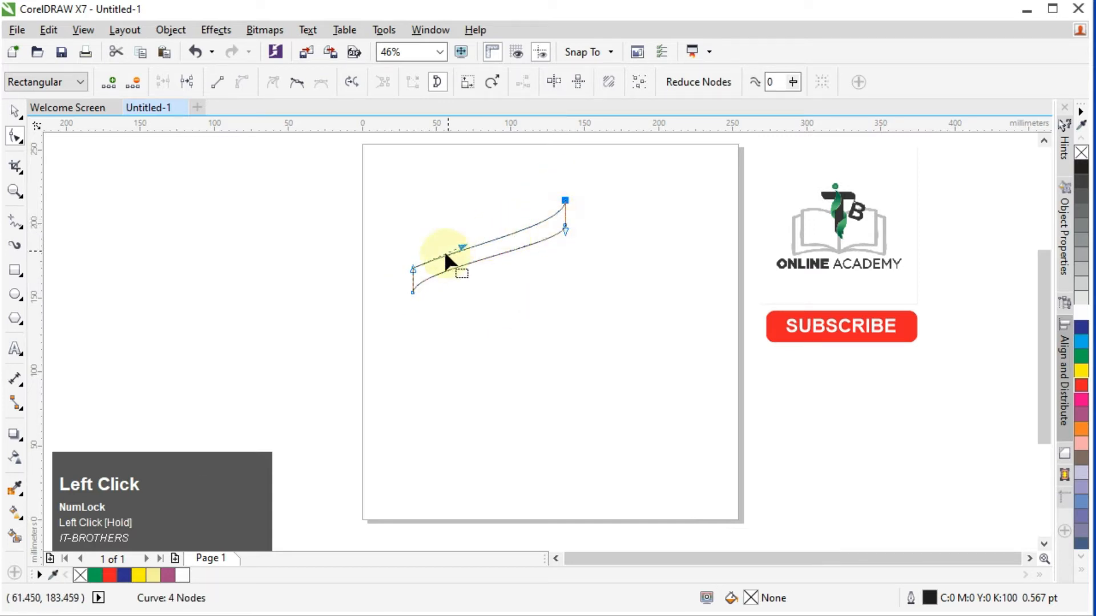
{"action": "left_click_drag", "start_coordinate": [462, 247], "coordinate": [415, 253]}
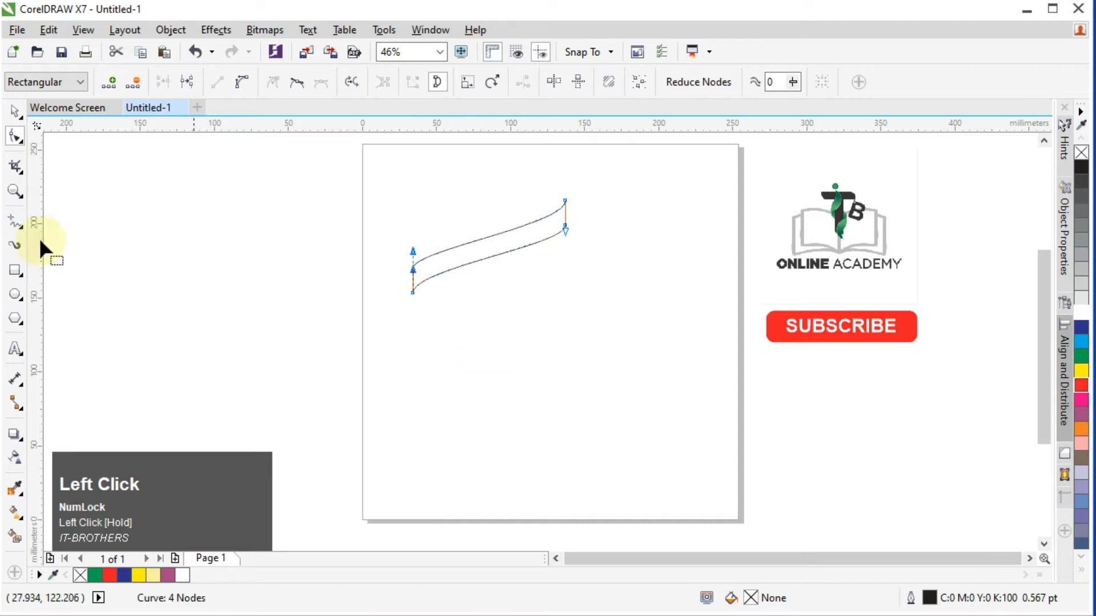
Duplicate the curved band twice, placing one copy near the page bottom and another just below the original
{"action": "left_click", "coordinate": [15, 111]}
{"action": "left_click_drag", "start_coordinate": [481, 246], "coordinate": [482, 390]}
{"action": "right_click", "coordinate": [481, 391]}
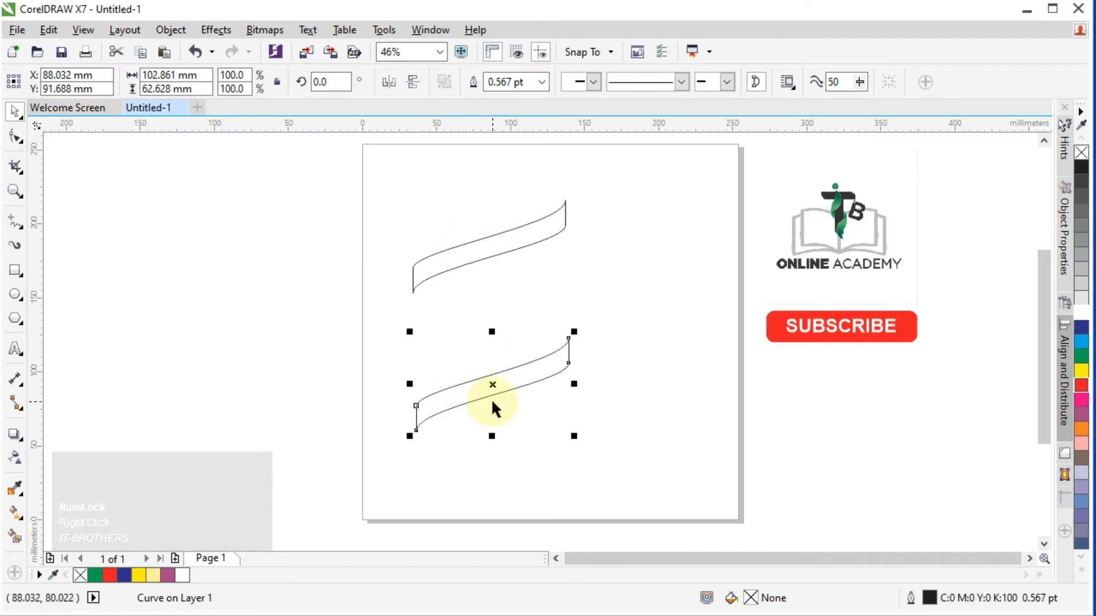
{"action": "left_click_drag", "start_coordinate": [477, 394], "coordinate": [474, 445]}
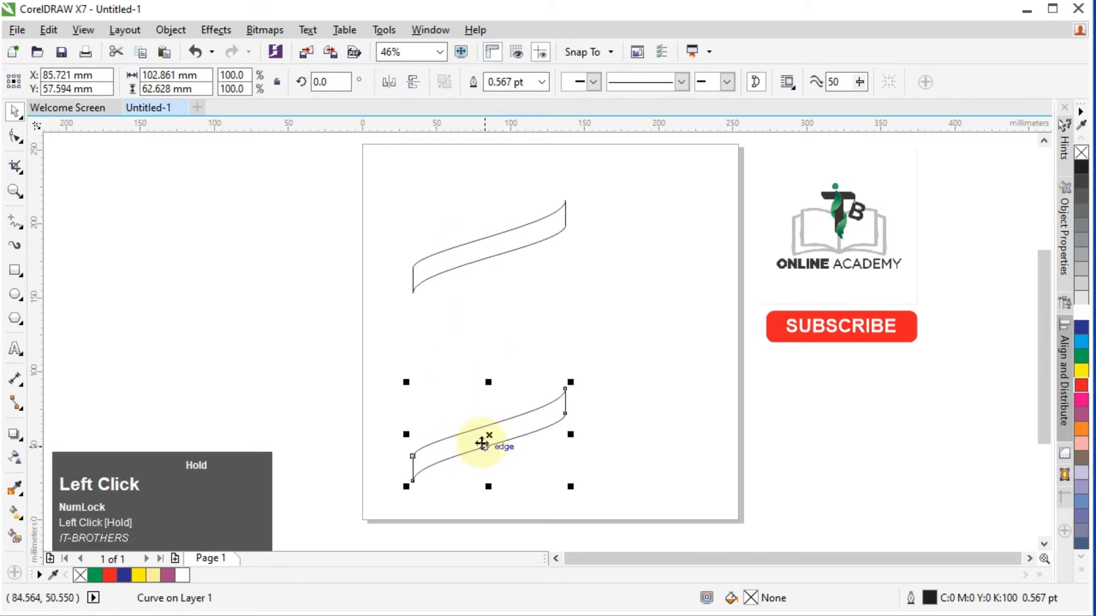
{"action": "left_click_drag", "start_coordinate": [484, 248], "coordinate": [479, 306]}
{"action": "right_click", "coordinate": [480, 306]}
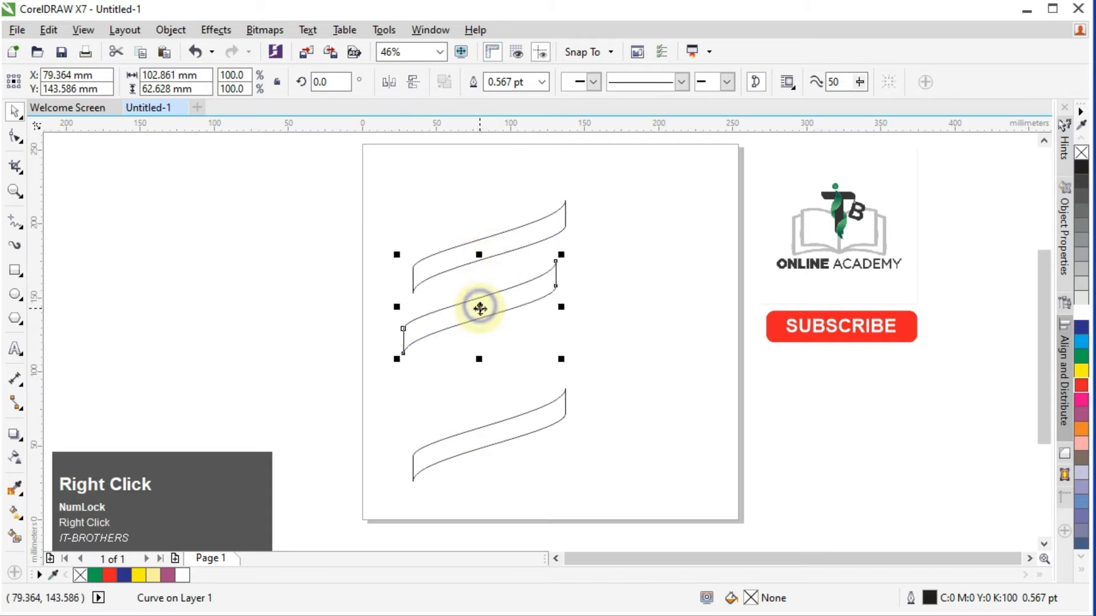
Mirror the middle band horizontally and move it so its left end meets the original band's left end
{"action": "right_click", "coordinate": [542, 293]}
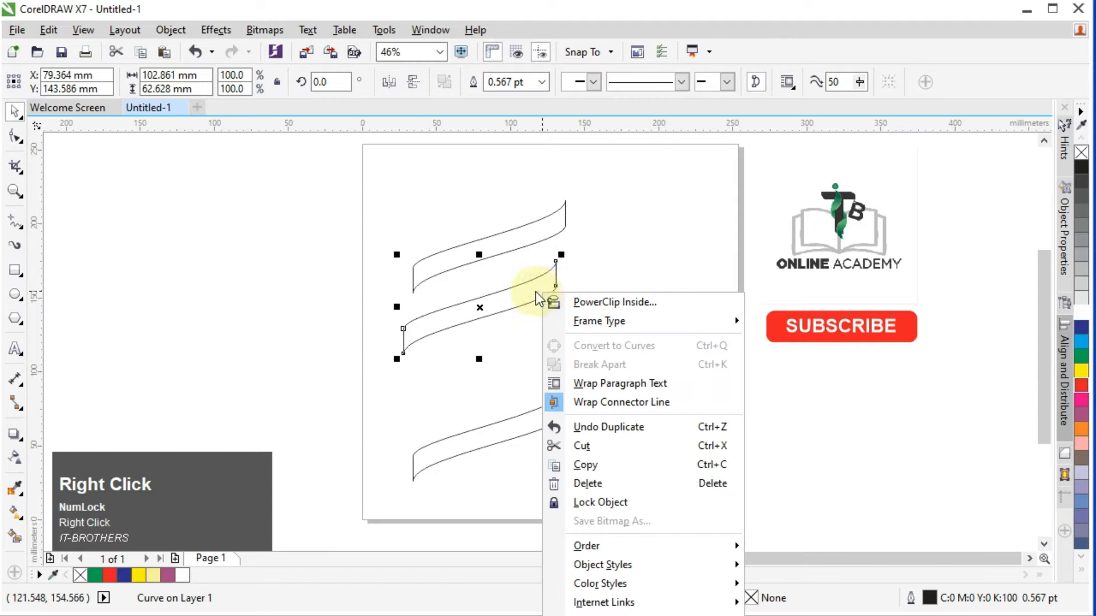
{"action": "left_click", "coordinate": [525, 291]}
{"action": "left_click", "coordinate": [391, 82]}
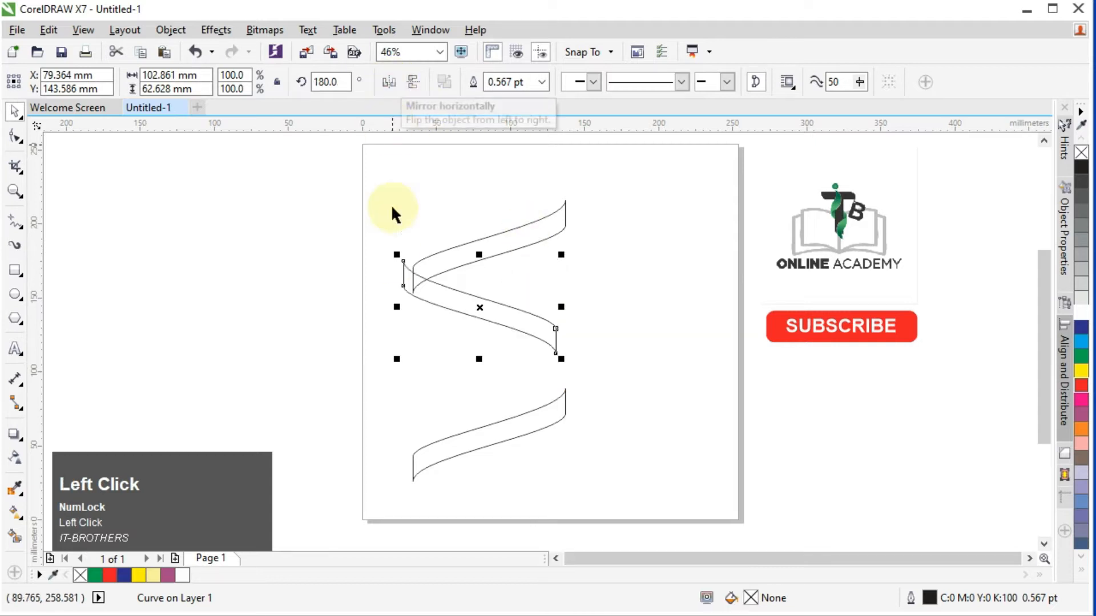
{"action": "left_click_drag", "start_coordinate": [405, 264], "coordinate": [539, 331]}
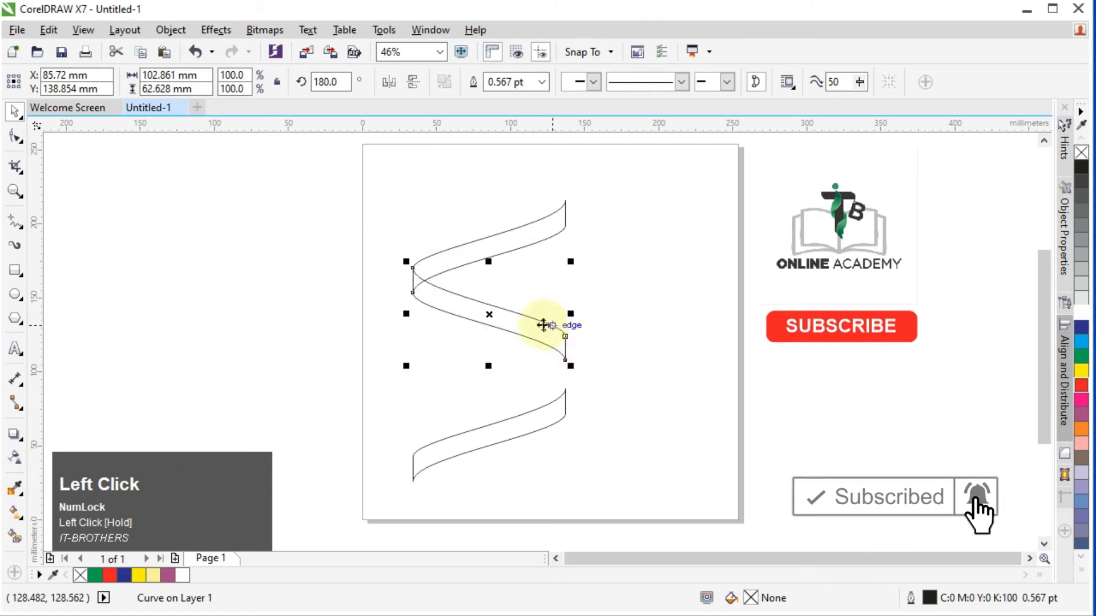
Shorten the mirrored band by moving its two right-end nodes inward to about a quarter of its width
{"action": "left_click", "coordinate": [15, 144]}
{"action": "left_click", "coordinate": [542, 313]}
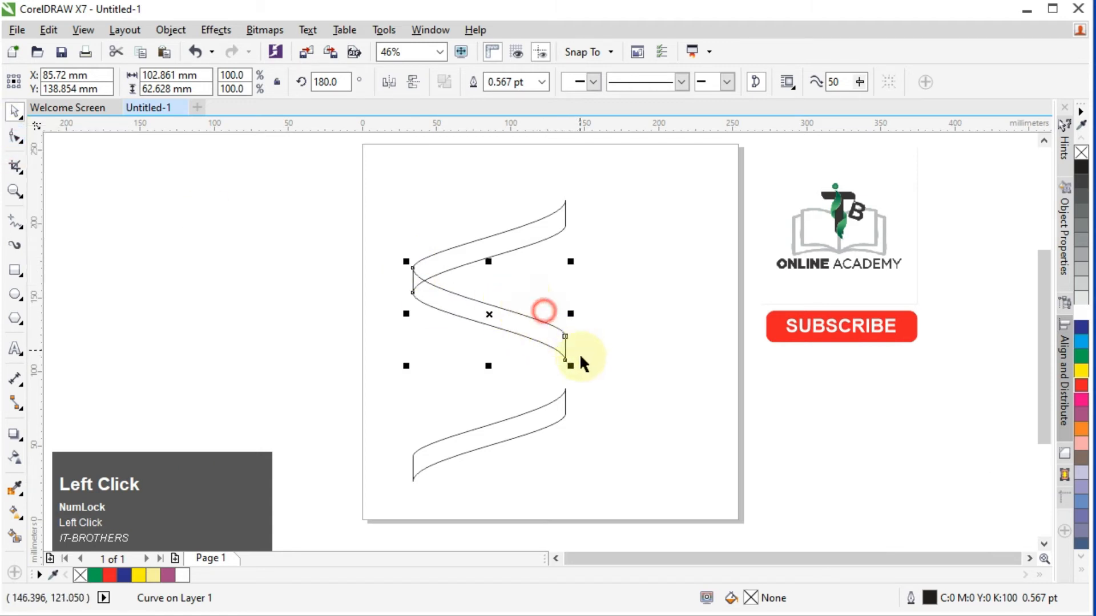
{"action": "left_click", "coordinate": [548, 336]}
{"action": "left_click", "coordinate": [16, 137]}
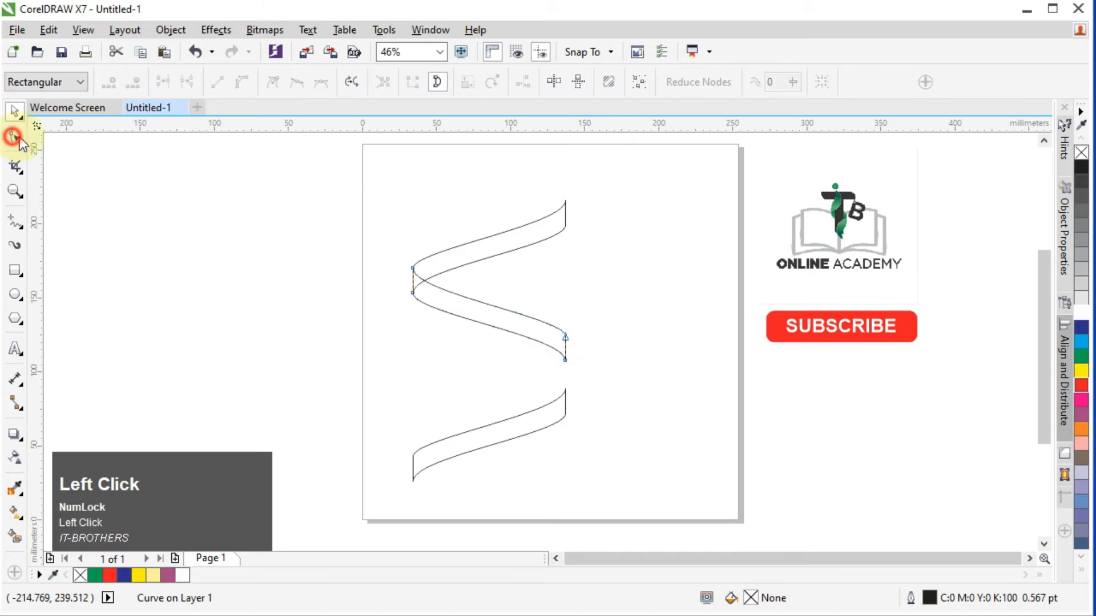
{"action": "left_click_drag", "start_coordinate": [547, 308], "coordinate": [452, 297]}
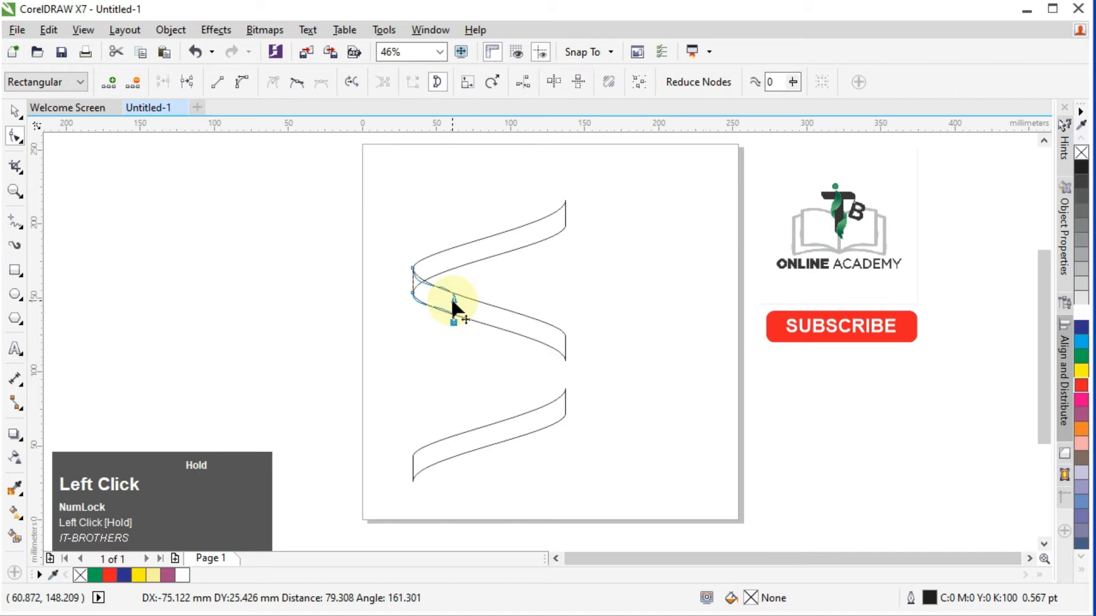
{"action": "left_click_drag", "start_coordinate": [447, 295], "coordinate": [450, 299]}
{"action": "scroll", "coordinate": [451, 351], "scroll_direction": "up", "scroll_amount": 3}
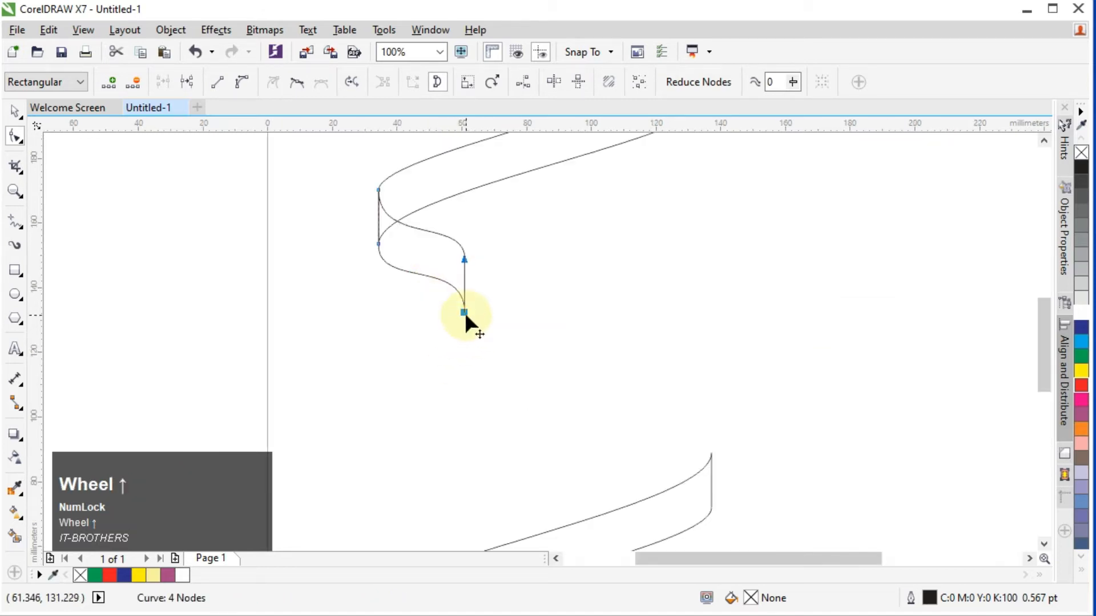
{"action": "left_click", "coordinate": [11, 132]}
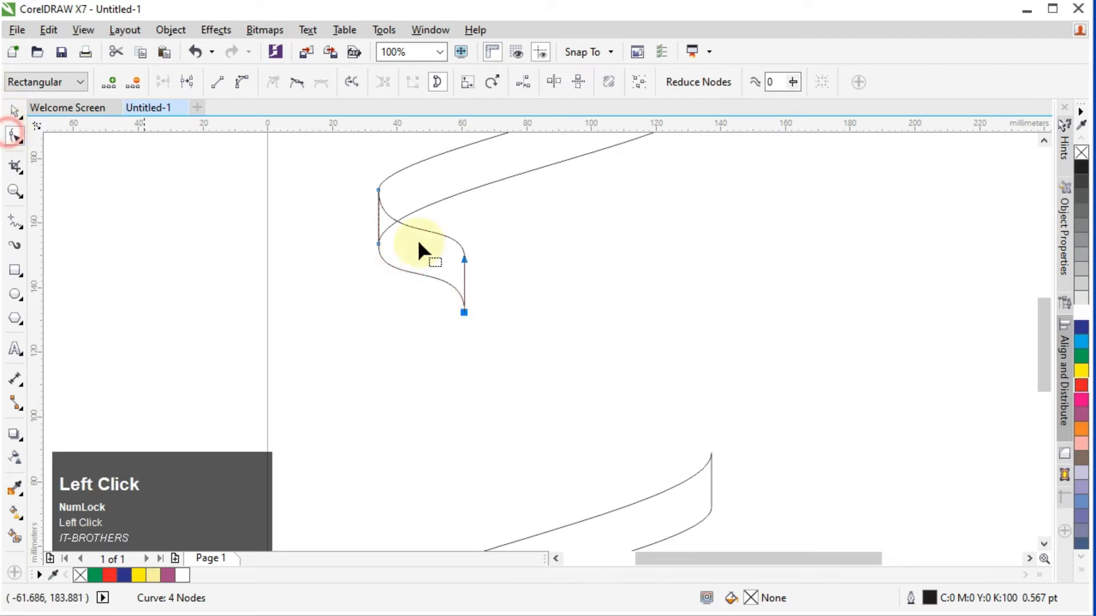
{"action": "left_click", "coordinate": [490, 306]}
{"action": "left_click", "coordinate": [464, 313]}
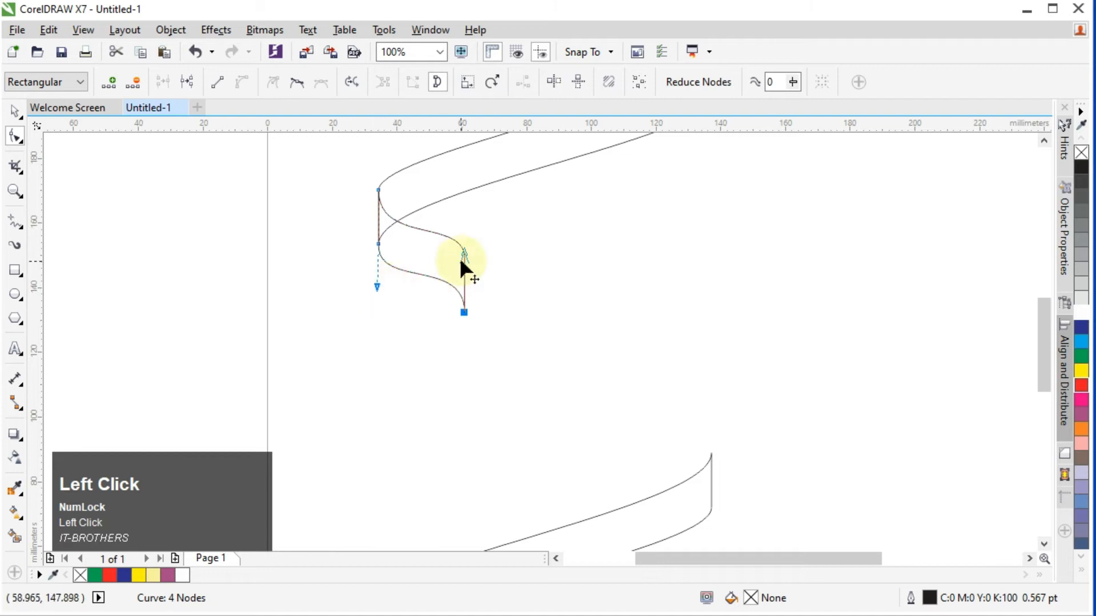
{"action": "left_click_drag", "start_coordinate": [460, 258], "coordinate": [444, 269]}
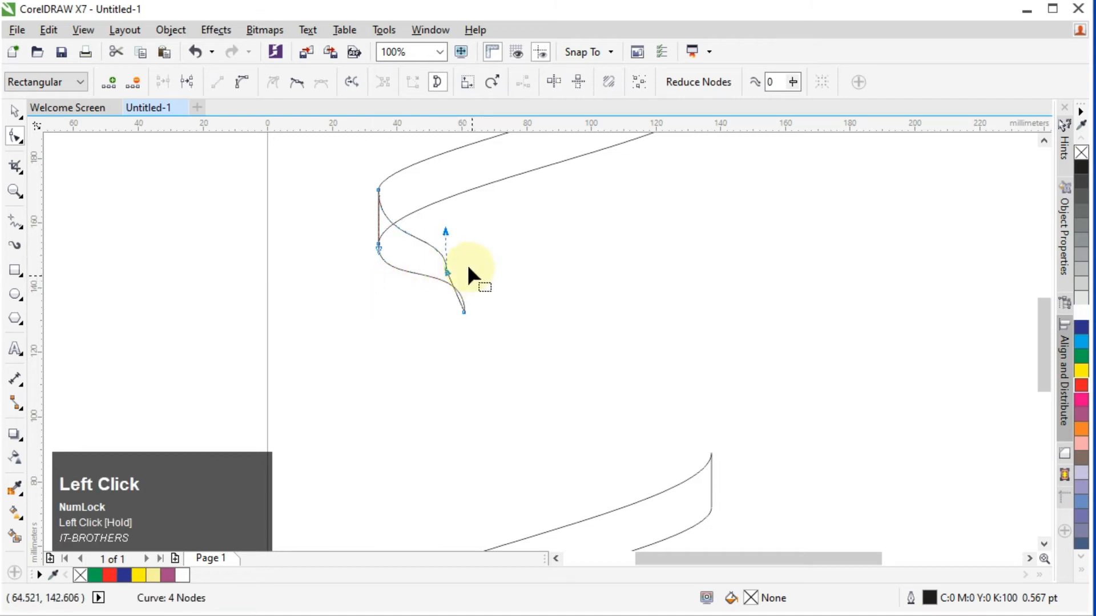
{"action": "key", "text": "ctrl+z"}
Adjust the curve handles at the short band's right end so its lower and upper edges become smooth, matching arcs
{"action": "scroll", "coordinate": [476, 267], "scroll_direction": "up", "scroll_amount": 2}
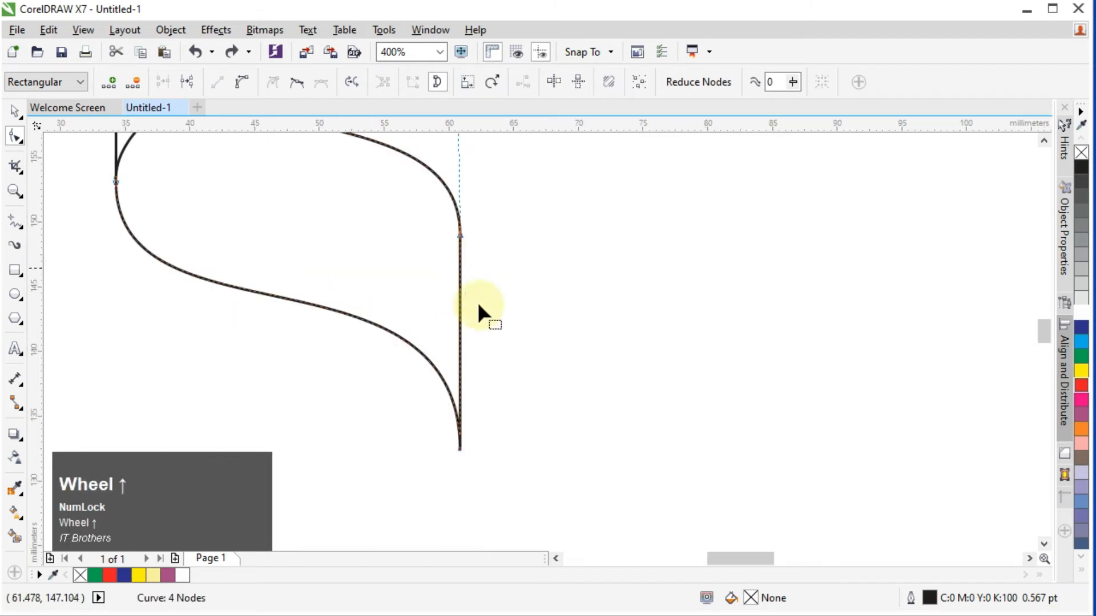
{"action": "left_click", "coordinate": [459, 450]}
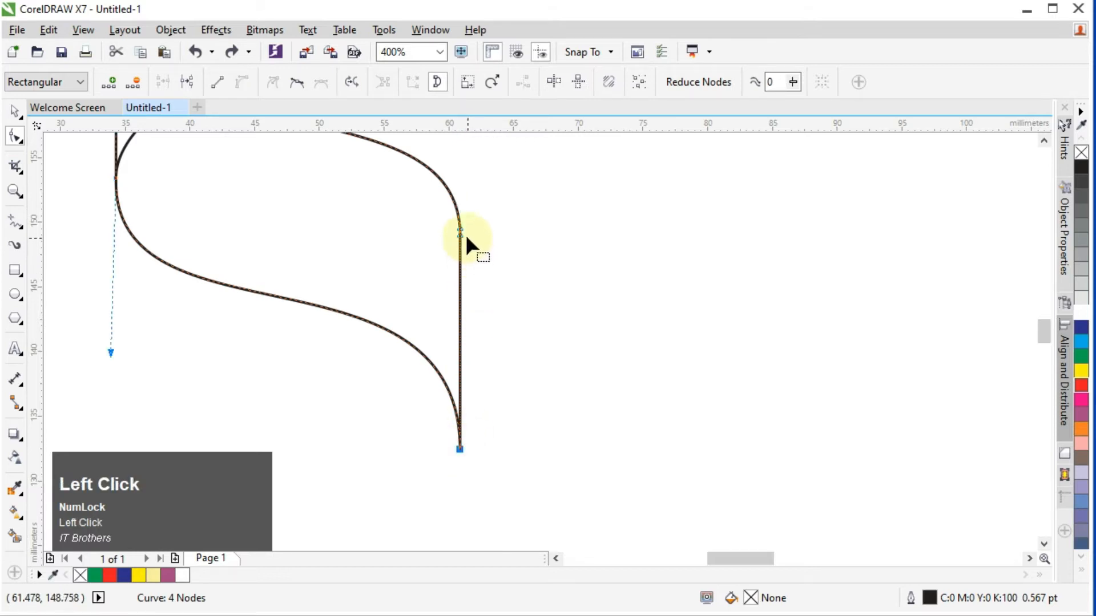
{"action": "left_click_drag", "start_coordinate": [459, 230], "coordinate": [378, 416]}
{"action": "scroll", "coordinate": [378, 414], "scroll_direction": "down", "scroll_amount": 2}
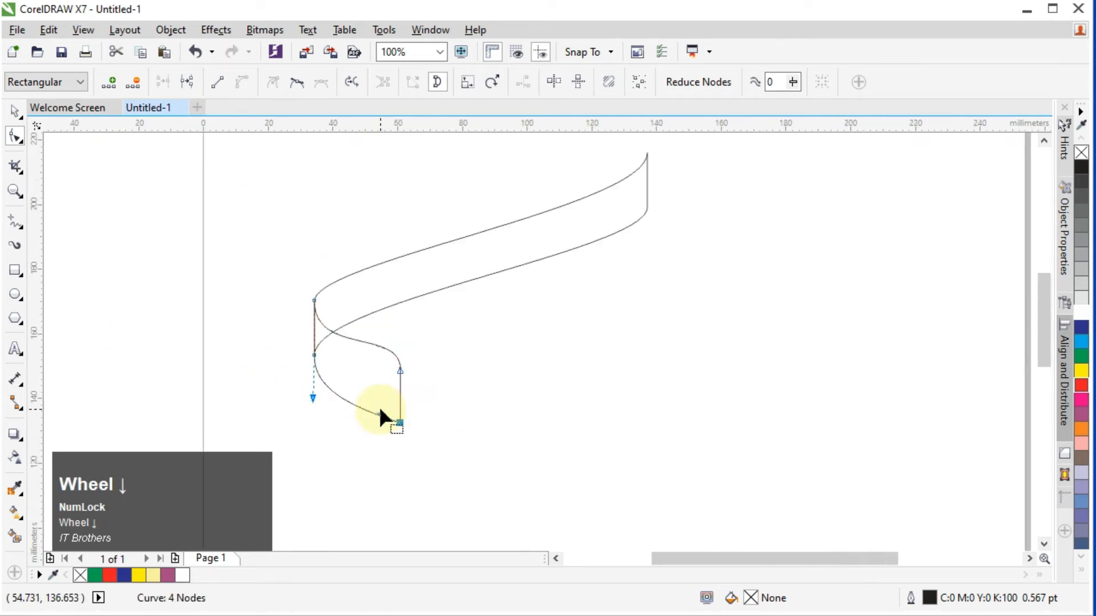
{"action": "left_click", "coordinate": [399, 370]}
{"action": "left_click_drag", "start_coordinate": [401, 334], "coordinate": [375, 359]}
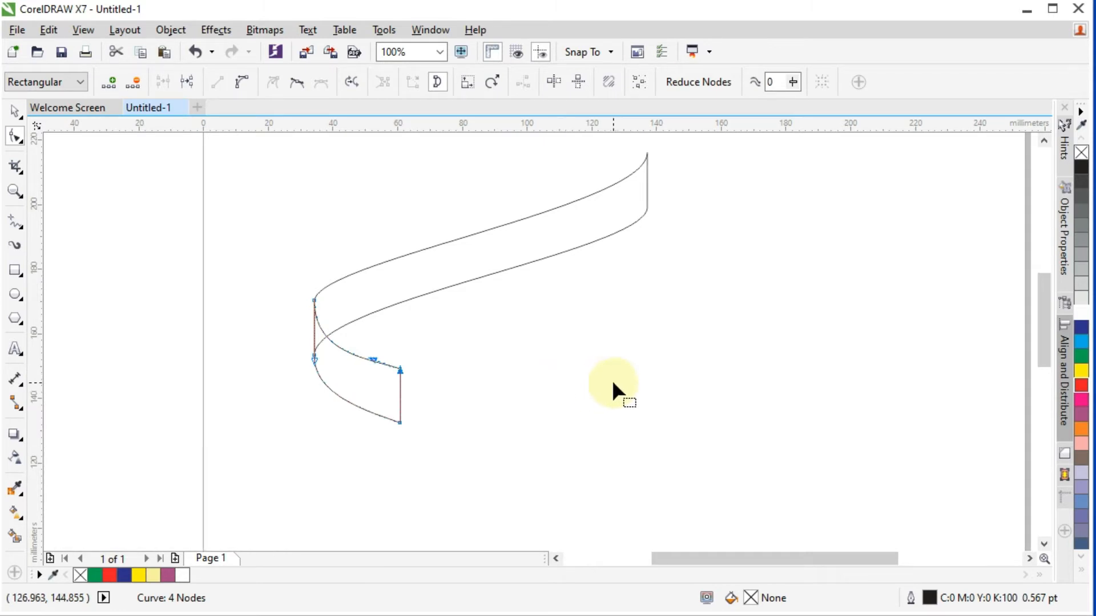
{"action": "left_click", "coordinate": [15, 111]}
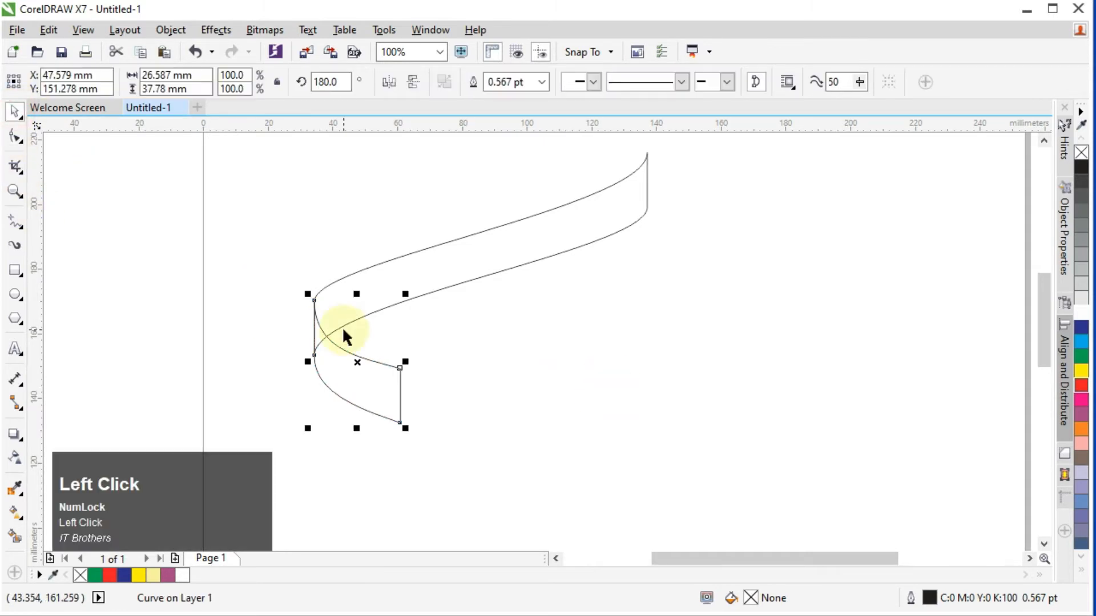
Delete the spare curved band near the bottom of the page
{"action": "scroll", "coordinate": [341, 327], "scroll_direction": "down", "scroll_amount": 1}
{"action": "left_click", "coordinate": [427, 500]}
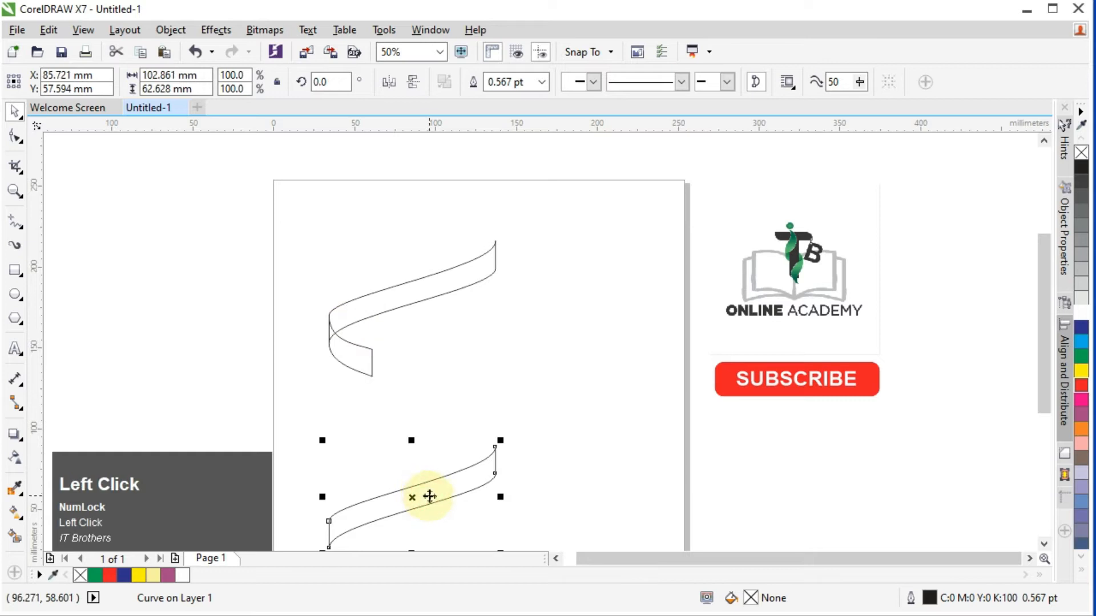
{"action": "key", "text": "Delete"}
Duplicate the long band together with its short fold below the original, and group the copied pieces
{"action": "left_click_drag", "start_coordinate": [290, 203], "coordinate": [565, 408]}
{"action": "left_click_drag", "start_coordinate": [414, 312], "coordinate": [418, 471]}
{"action": "right_click", "coordinate": [418, 471]}
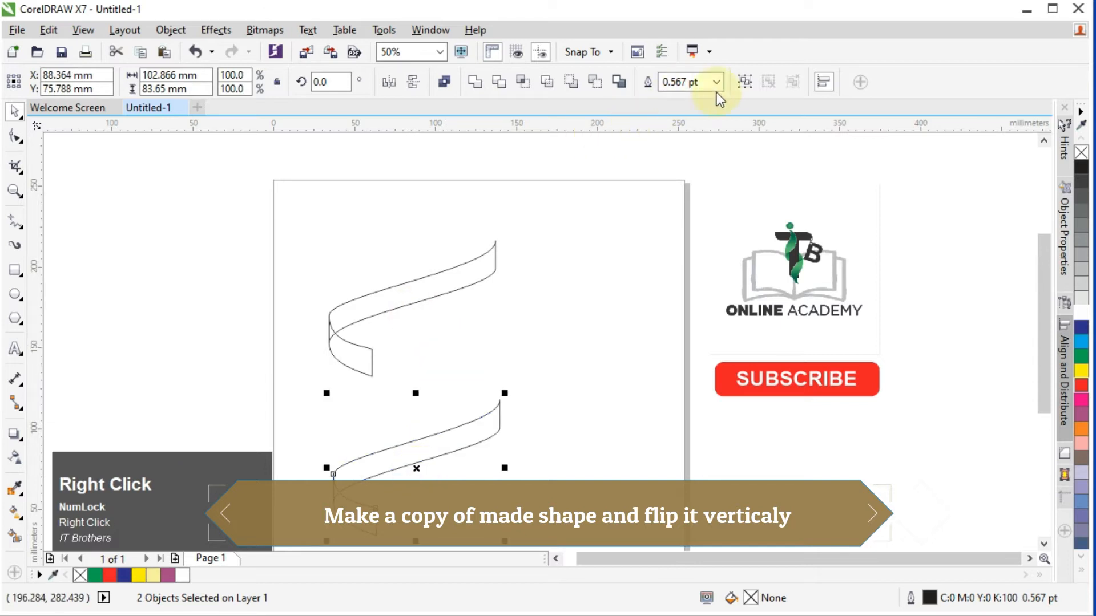
{"action": "left_click", "coordinate": [744, 82]}
{"action": "right_click", "coordinate": [439, 440]}
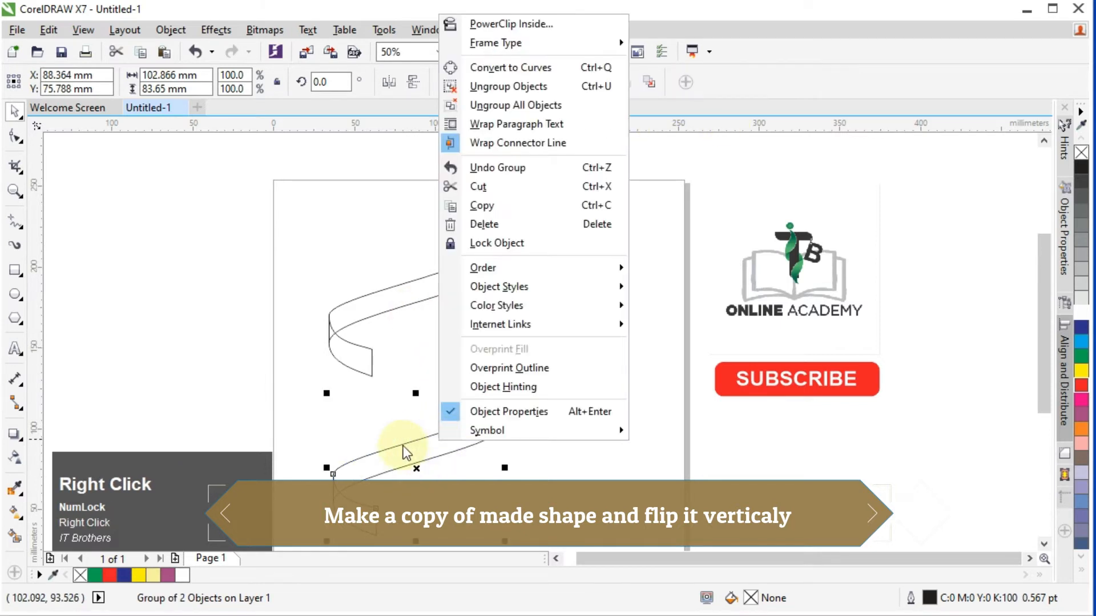
{"action": "left_click", "coordinate": [398, 445]}
{"action": "left_click", "coordinate": [404, 82]}
{"action": "left_click", "coordinate": [389, 82]}
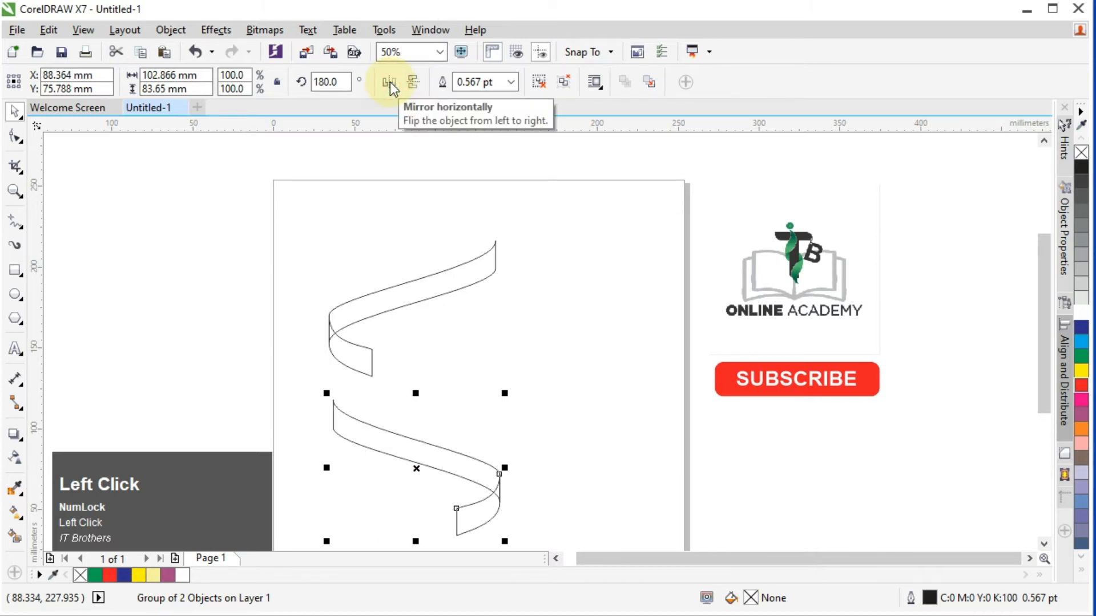
{"action": "key", "text": "ctrl+z"}
Mirror the grouped ribbon copy vertically and deselect it
{"action": "left_click", "coordinate": [413, 83]}
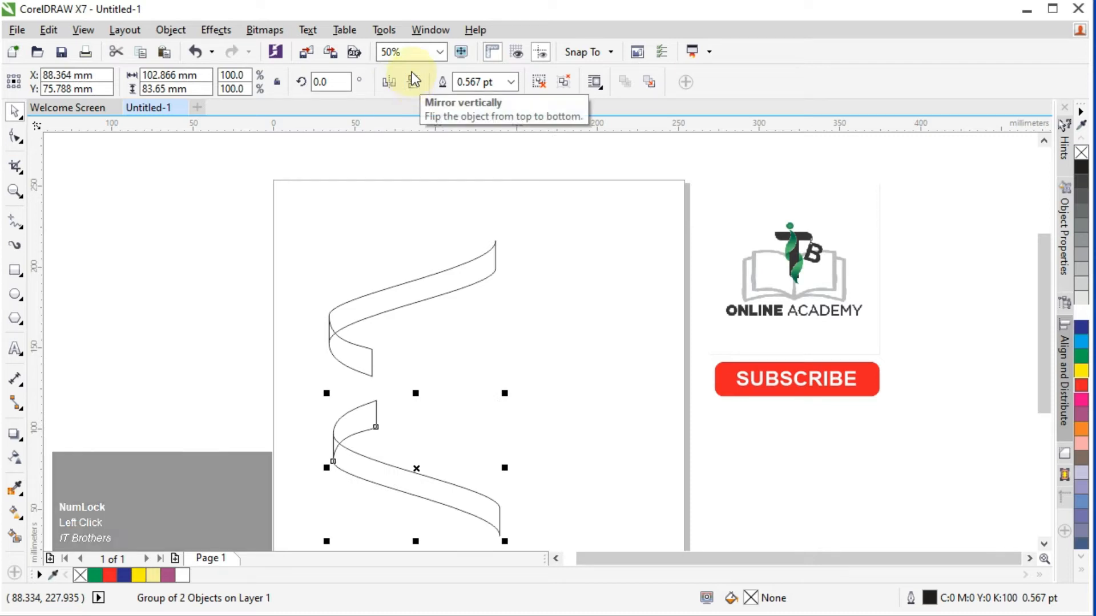
{"action": "left_click", "coordinate": [14, 111]}
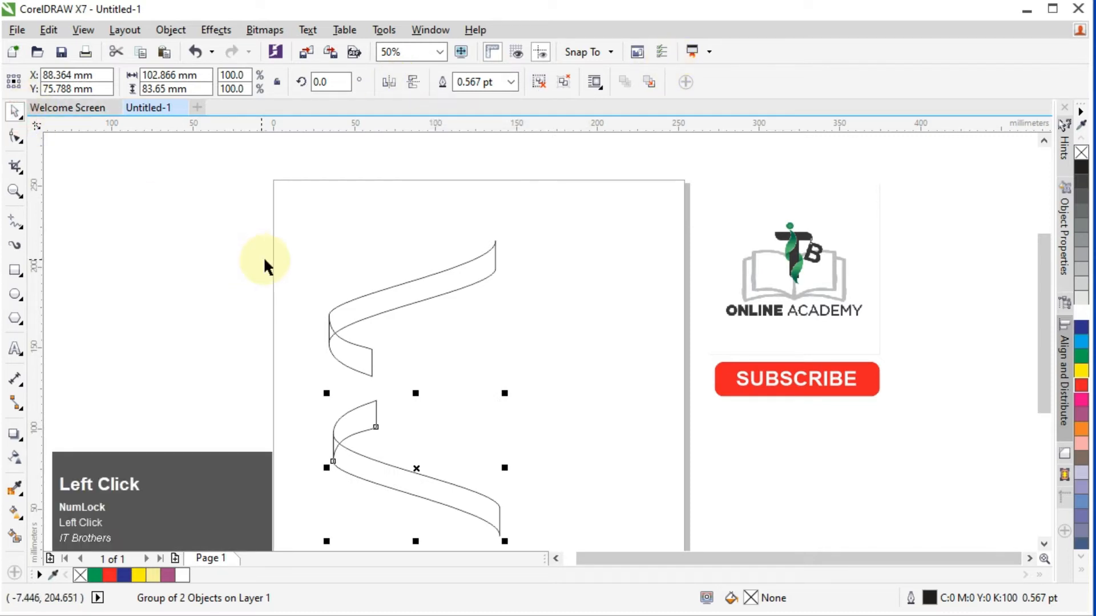
{"action": "left_click", "coordinate": [279, 259]}
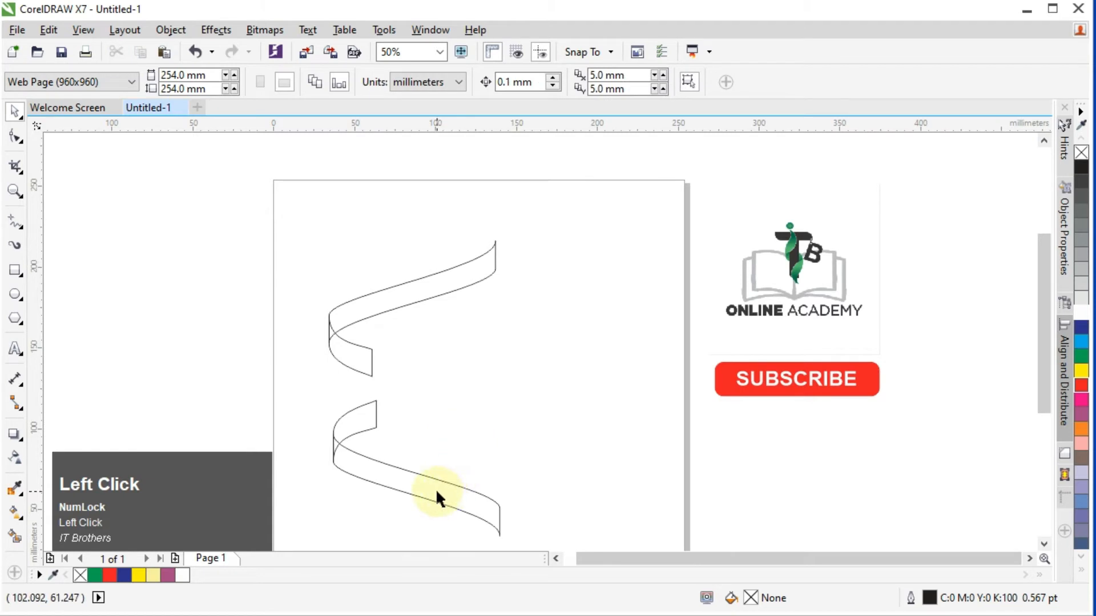
Move the flipped ribbon group up so it crosses the original ribbon, and group the original's two pieces
{"action": "left_click_drag", "start_coordinate": [301, 389], "coordinate": [507, 541]}
{"action": "left_click_drag", "start_coordinate": [420, 494], "coordinate": [407, 328]}
{"action": "left_click", "coordinate": [365, 359]}
{"action": "left_click", "coordinate": [365, 359], "text": "shift"}
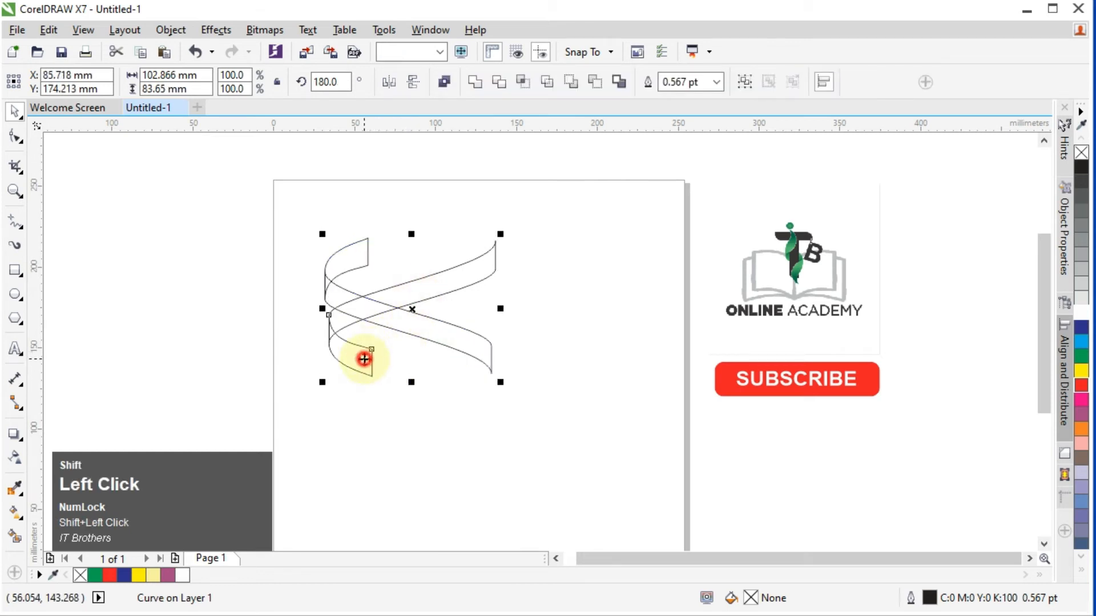
{"action": "left_click", "coordinate": [744, 80]}
Align the two crossing ribbon groups by their left edges and deselect them
{"action": "left_click_drag", "start_coordinate": [294, 179], "coordinate": [533, 416]}
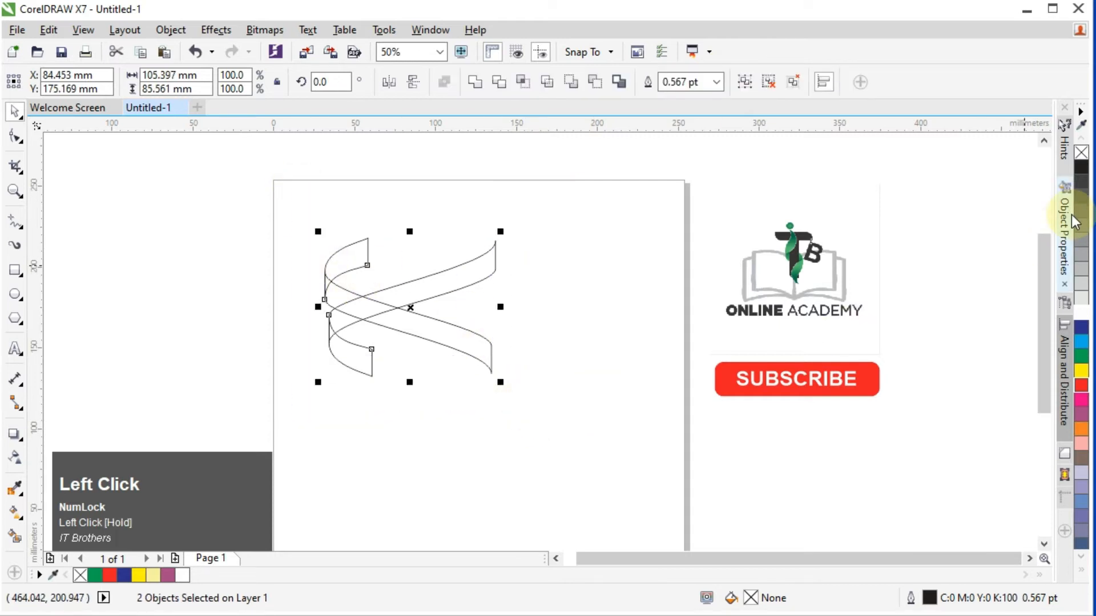
{"action": "left_click", "coordinate": [1062, 377]}
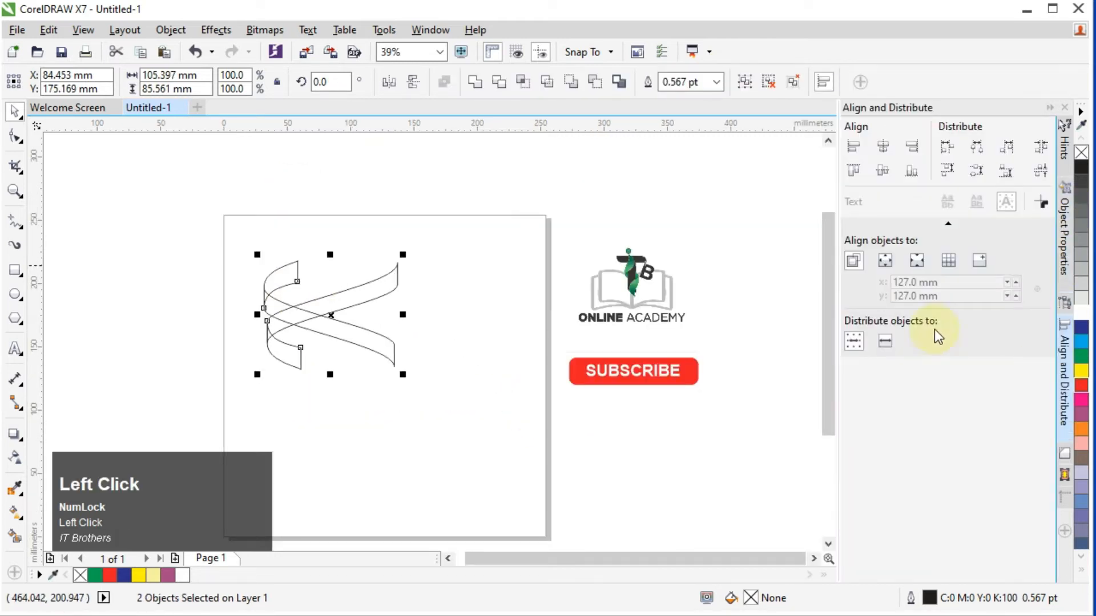
{"action": "left_click", "coordinate": [853, 149]}
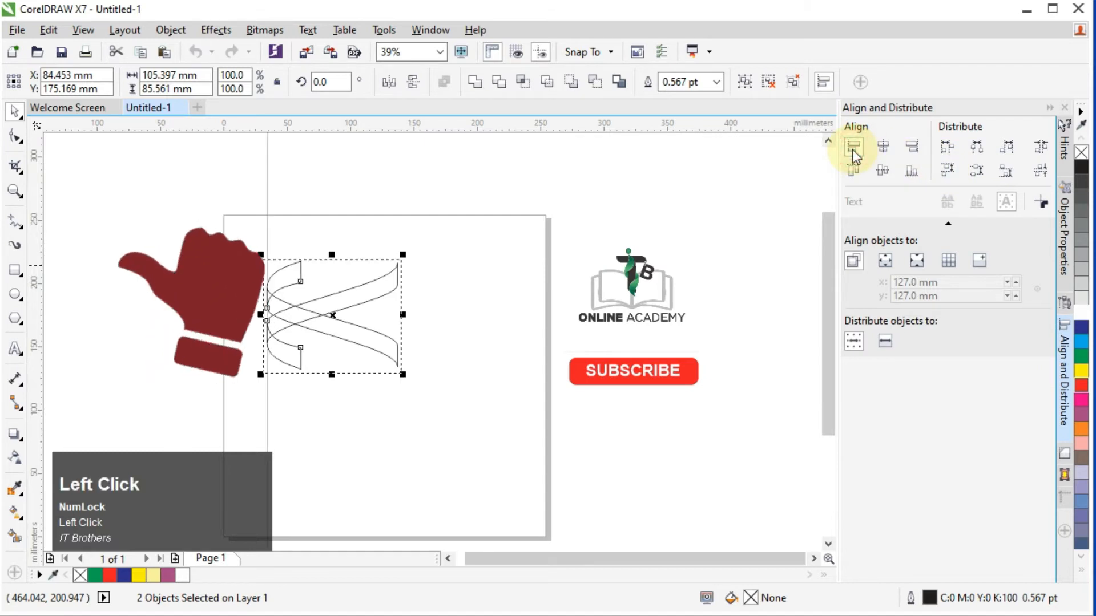
{"action": "left_click", "coordinate": [1049, 108]}
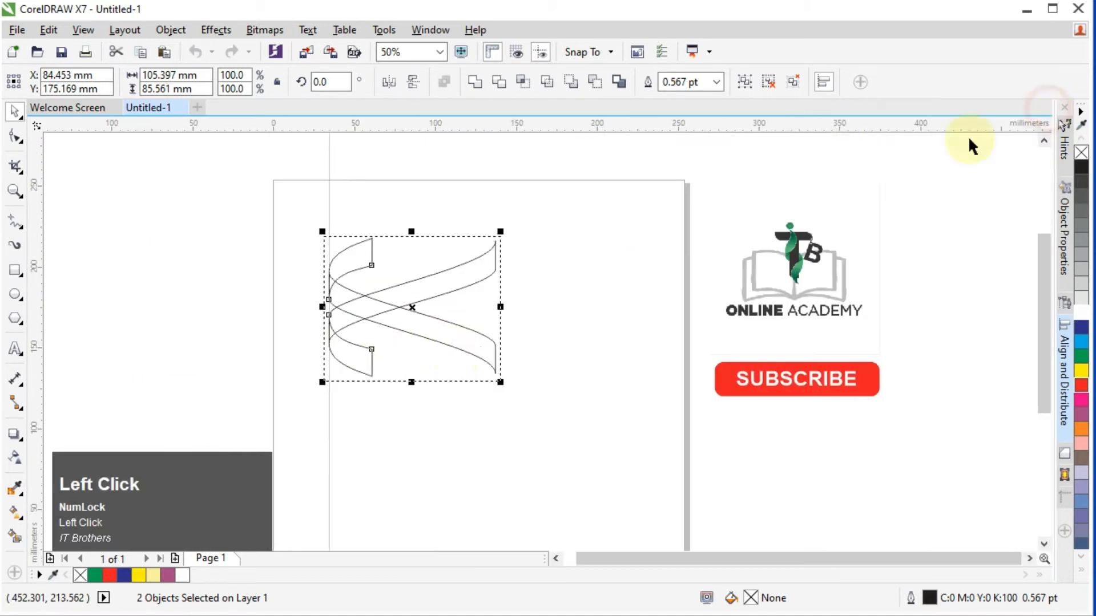
{"action": "left_click", "coordinate": [456, 417]}
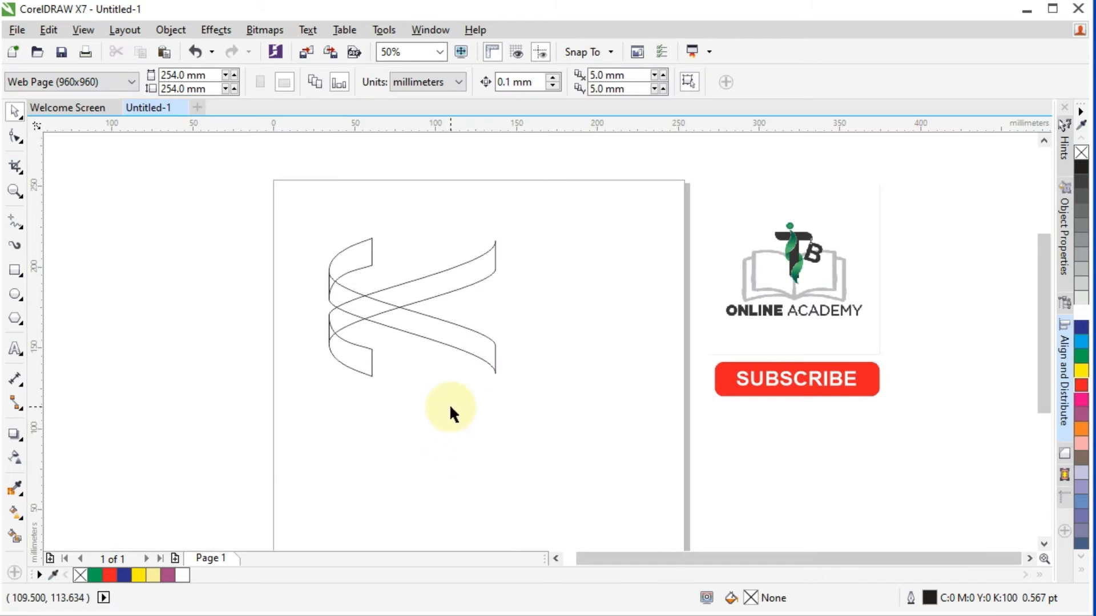
Ungroup the ribbon with the upper fold and fill its long descending band with red
{"action": "left_click", "coordinate": [357, 261]}
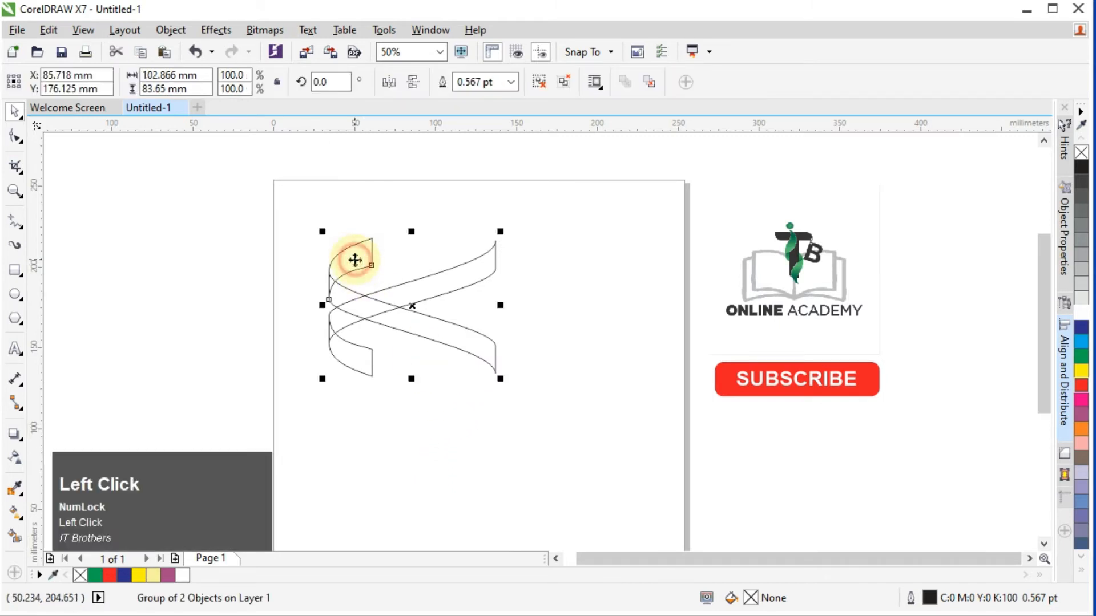
{"action": "left_click", "coordinate": [540, 85]}
{"action": "left_click", "coordinate": [605, 280]}
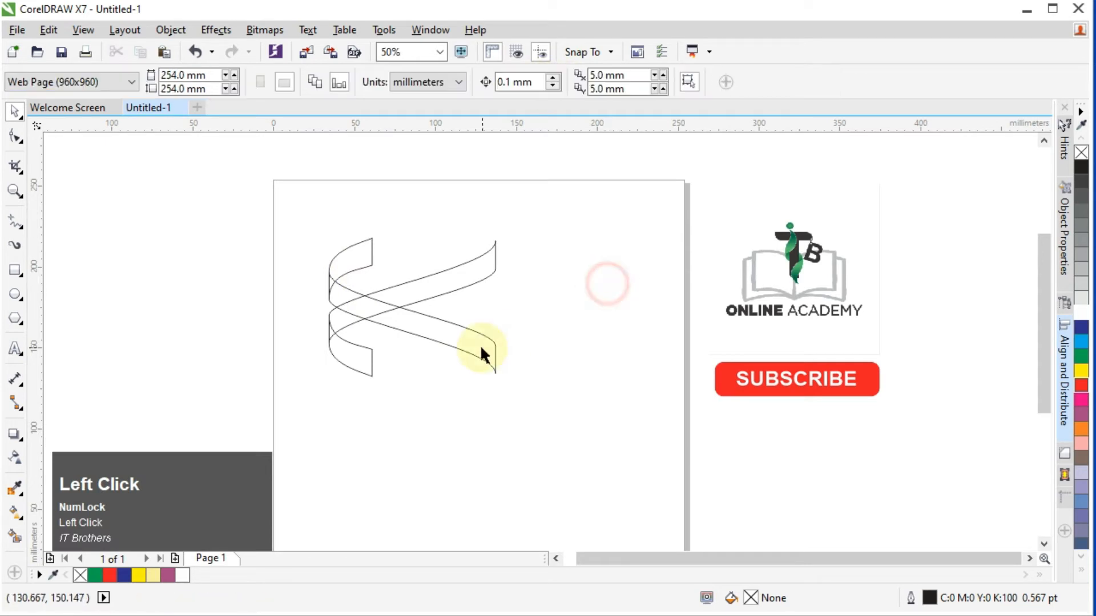
{"action": "left_click", "coordinate": [493, 374]}
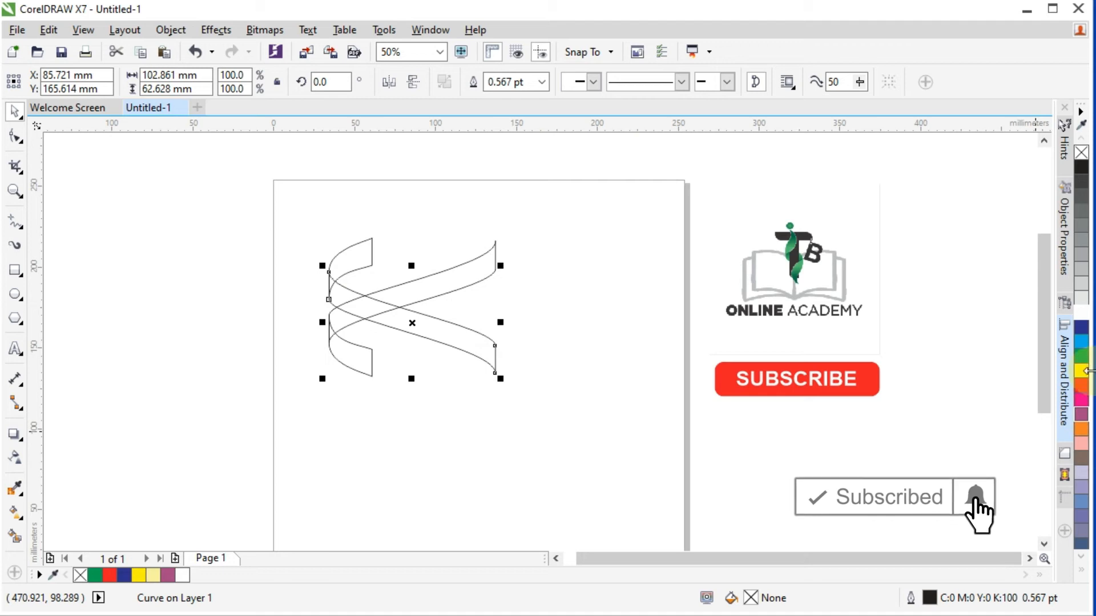
{"action": "left_click", "coordinate": [1082, 388]}
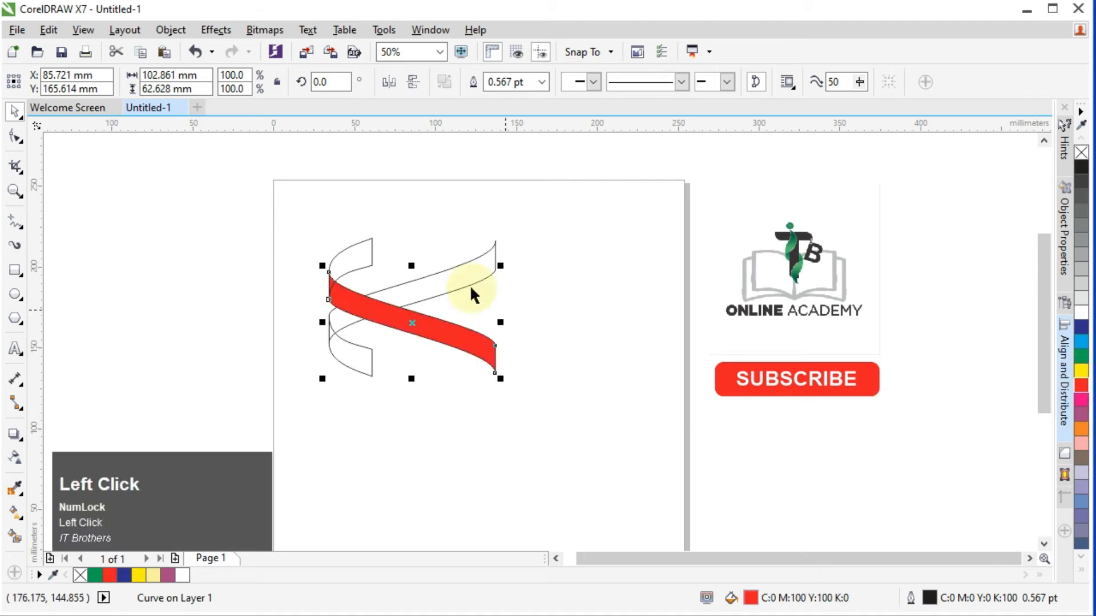
Apply a horizontal linear fountain fill across the descending band, setting its left end to M 100, Y 100 and its right end to red
{"action": "left_click", "coordinate": [15, 512]}
{"action": "left_click_drag", "start_coordinate": [495, 356], "coordinate": [321, 353]}
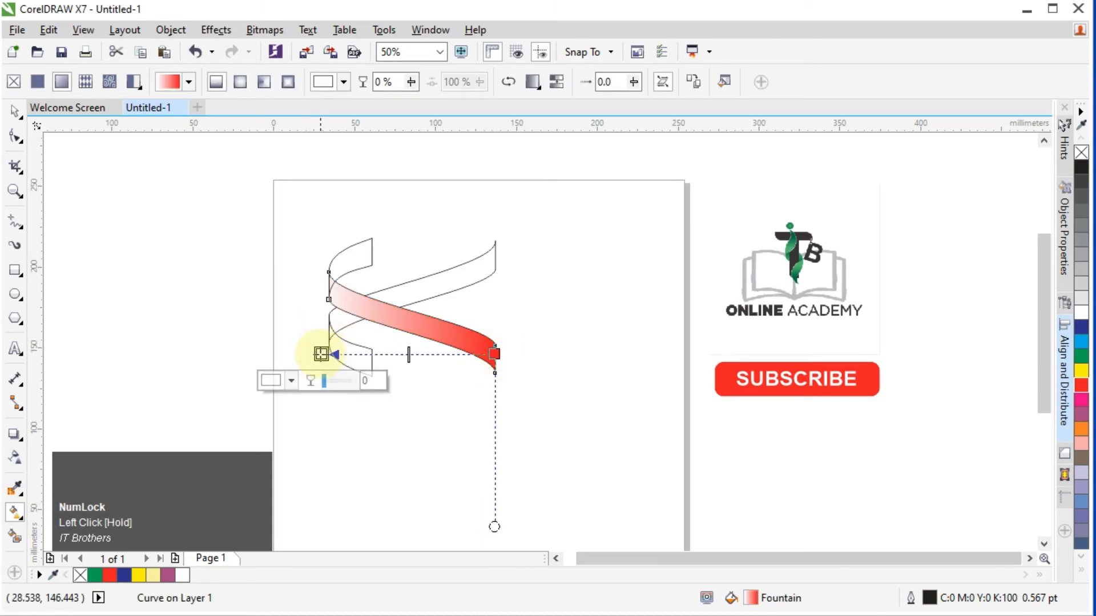
{"action": "left_click", "coordinate": [292, 381]}
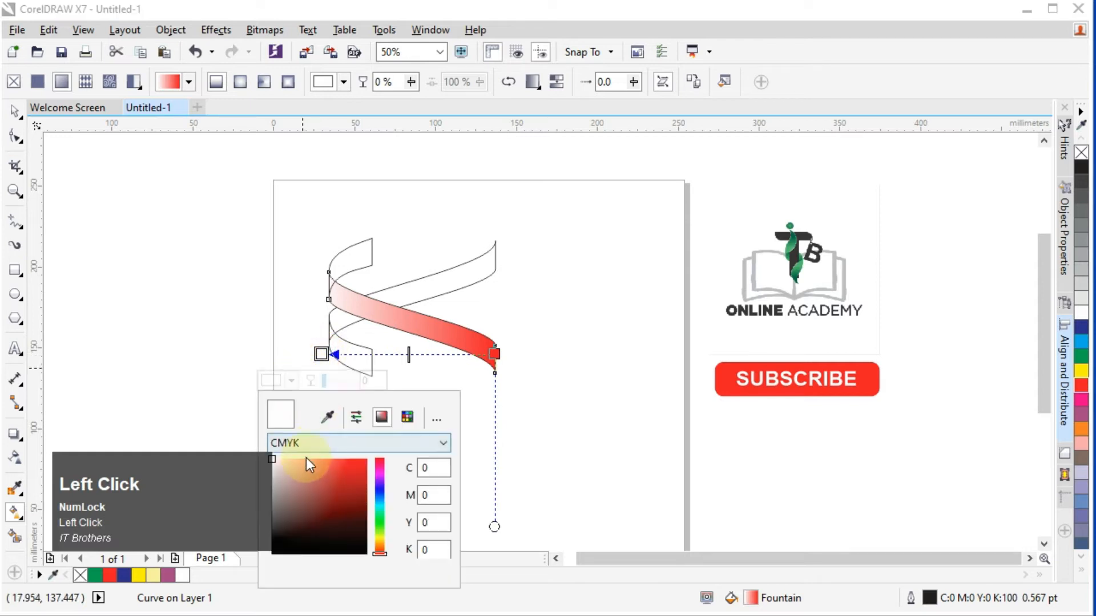
{"action": "left_click_drag", "start_coordinate": [340, 461], "coordinate": [403, 448]}
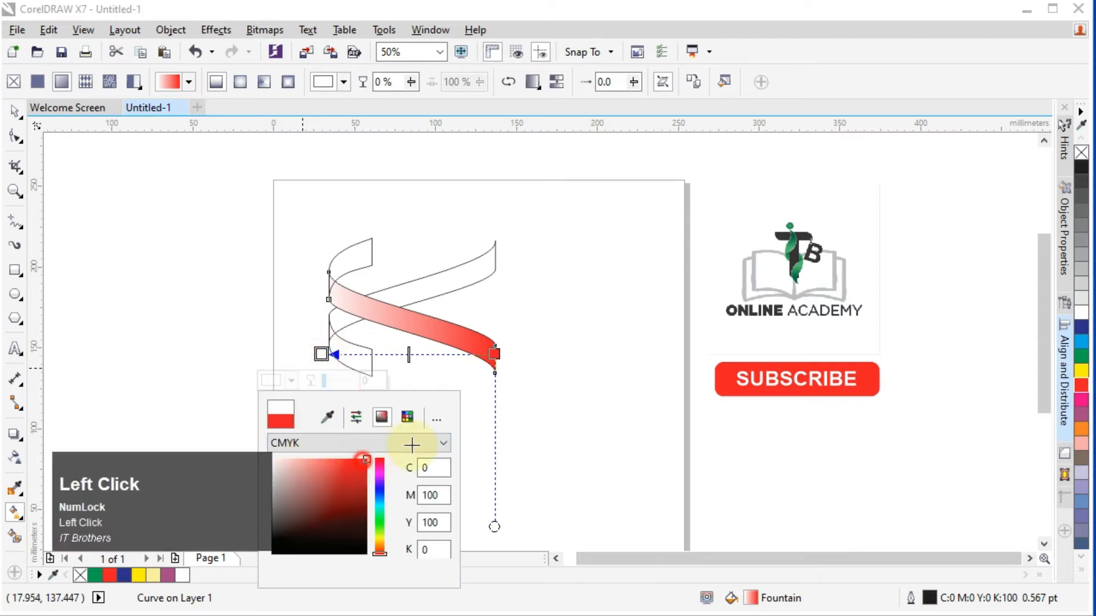
{"action": "left_click", "coordinate": [496, 353]}
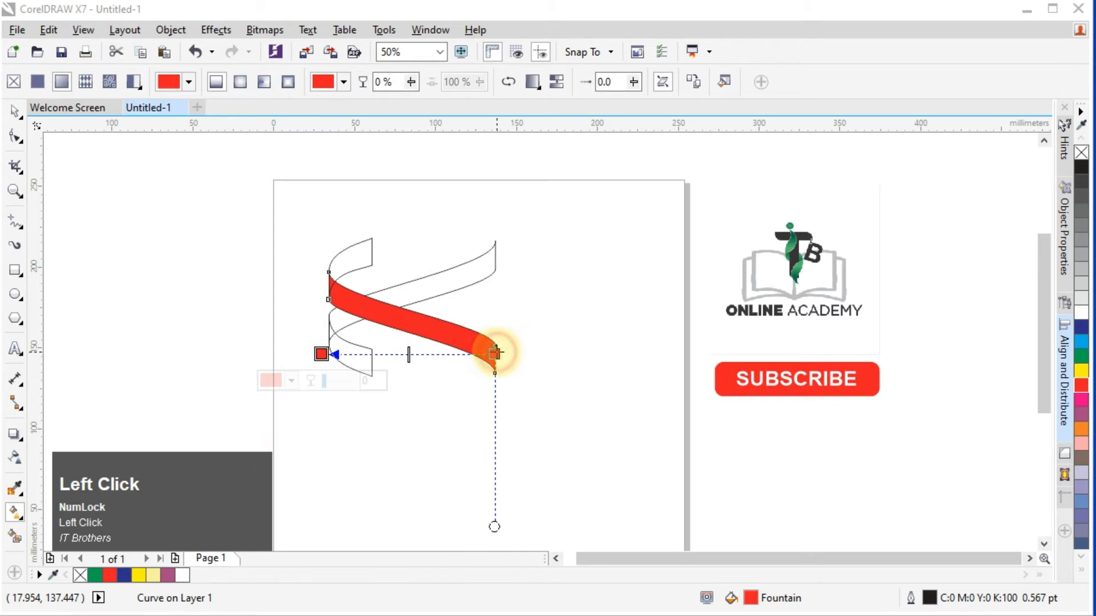
{"action": "left_click", "coordinate": [465, 380]}
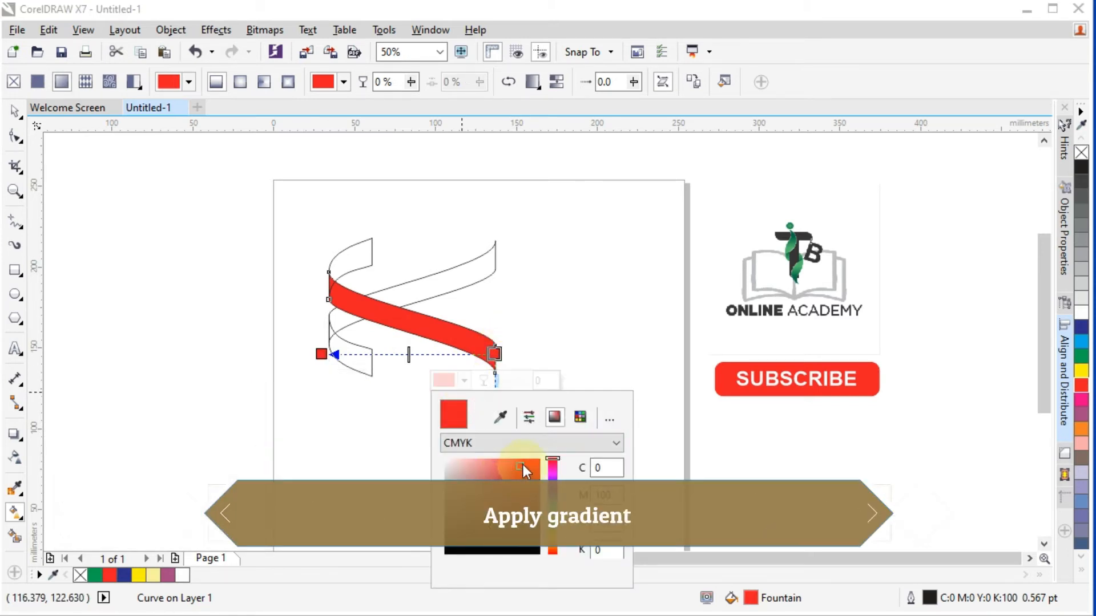
{"action": "left_click_drag", "start_coordinate": [521, 465], "coordinate": [526, 466]}
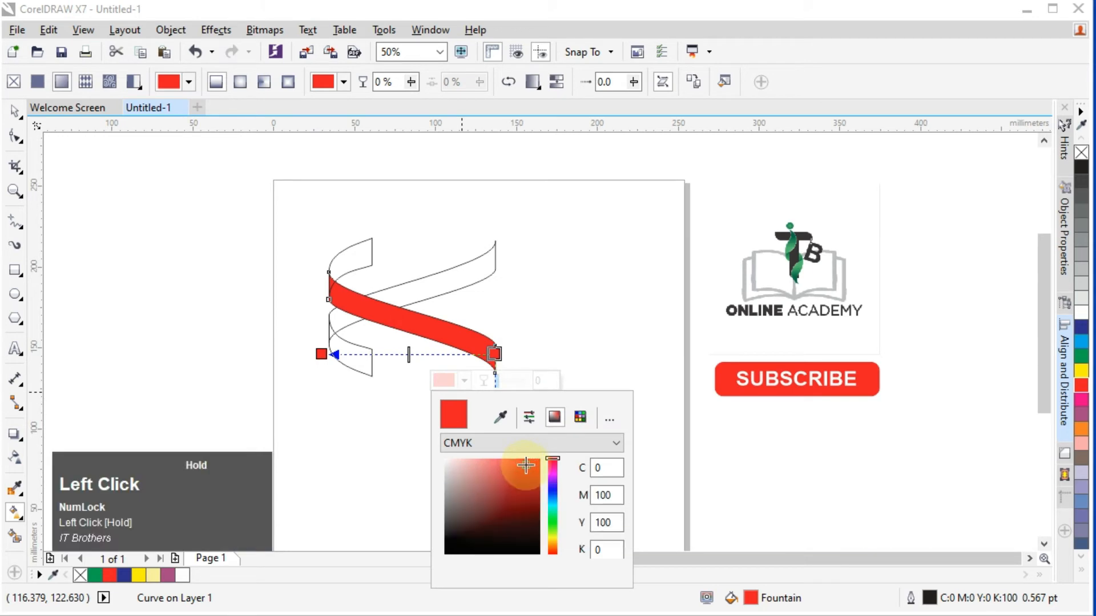
{"action": "left_click", "coordinate": [492, 354]}
Give the upper short fold a horizontal fountain fill with shades of red at both ends
{"action": "left_click", "coordinate": [340, 257]}
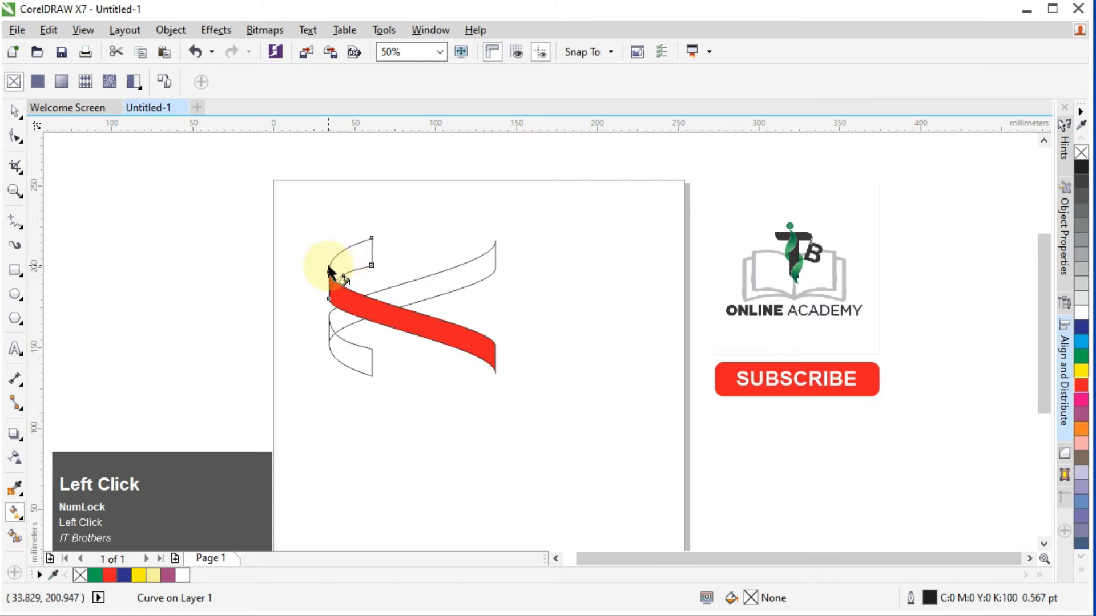
{"action": "mouse_move", "coordinate": [318, 256]}
{"action": "left_mouse_down"}
{"action": "mouse_move", "coordinate": [371, 257]}
{"action": "mouse_move", "coordinate": [320, 249]}
{"action": "mouse_move", "coordinate": [328, 267]}
{"action": "mouse_move", "coordinate": [327, 258]}
{"action": "left_mouse_up"}
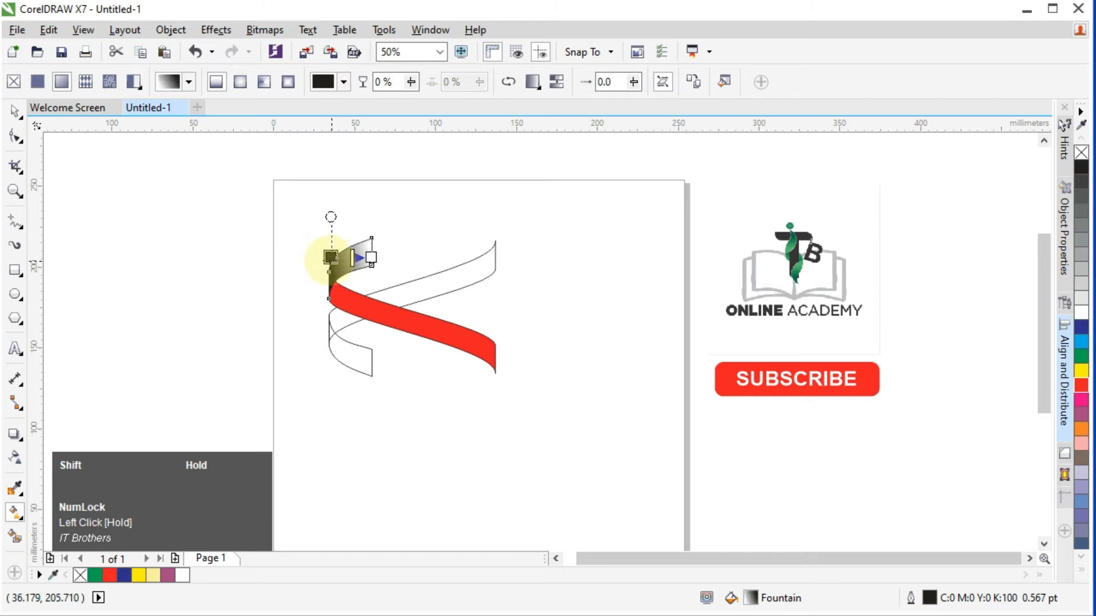
{"action": "left_click_drag", "start_coordinate": [1081, 385], "coordinate": [330, 258]}
{"action": "left_click", "coordinate": [292, 284]}
{"action": "left_click", "coordinate": [394, 238]}
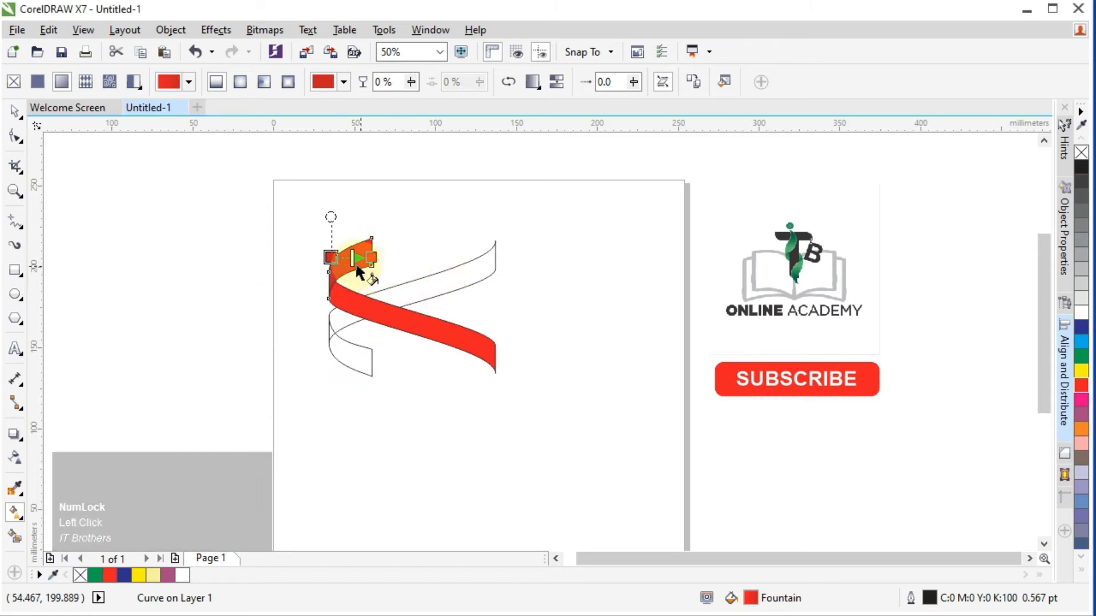
{"action": "right_click", "coordinate": [371, 240]}
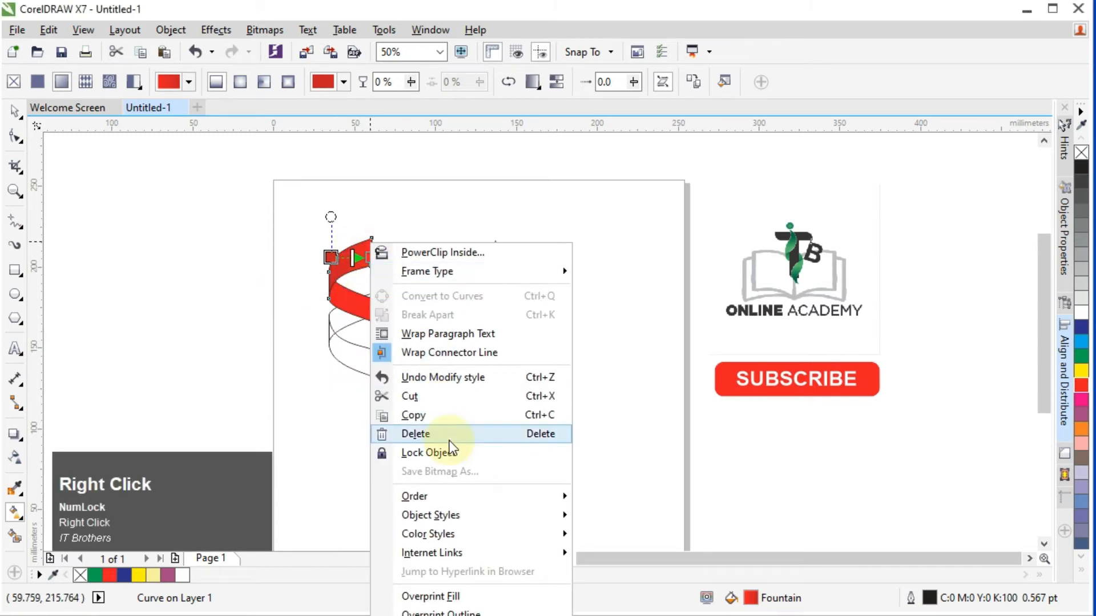
{"action": "mouse_move", "coordinate": [456, 496]}
{"action": "left_click", "coordinate": [599, 595]}
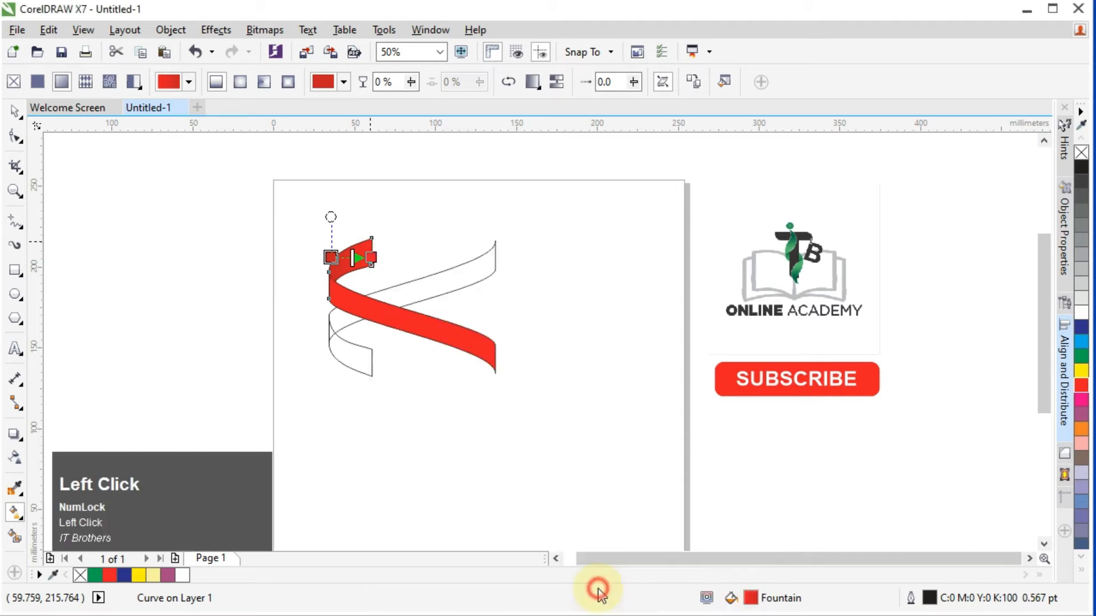
Remove the outline from the upper fold and the long descending band, and deselect them
{"action": "left_click", "coordinate": [19, 112]}
{"action": "left_click", "coordinate": [421, 326], "text": "shift"}
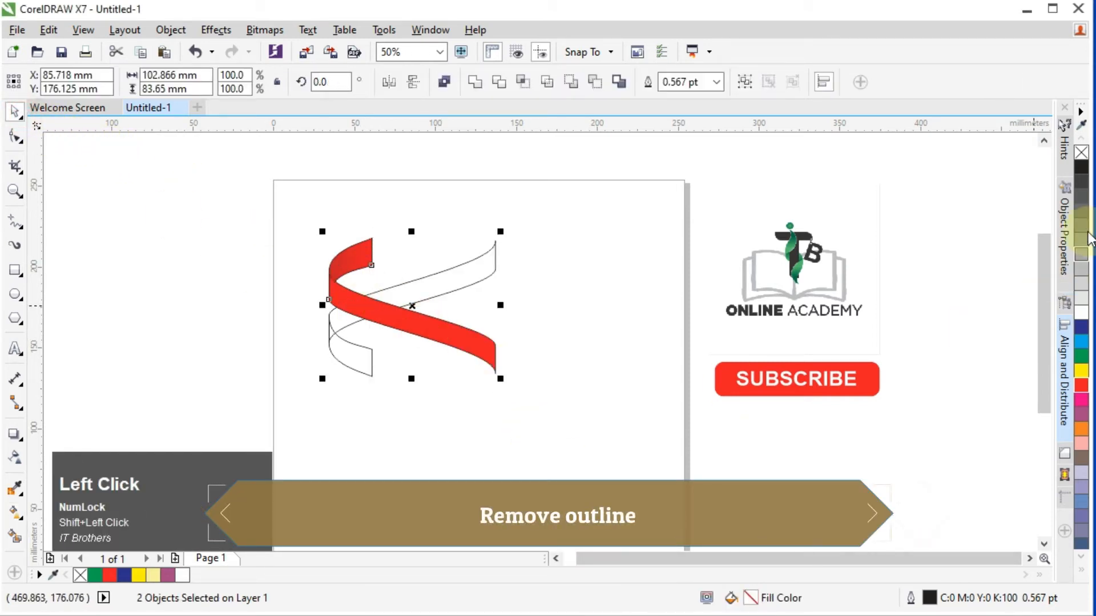
{"action": "right_click", "coordinate": [1083, 156]}
{"action": "left_click", "coordinate": [604, 244]}
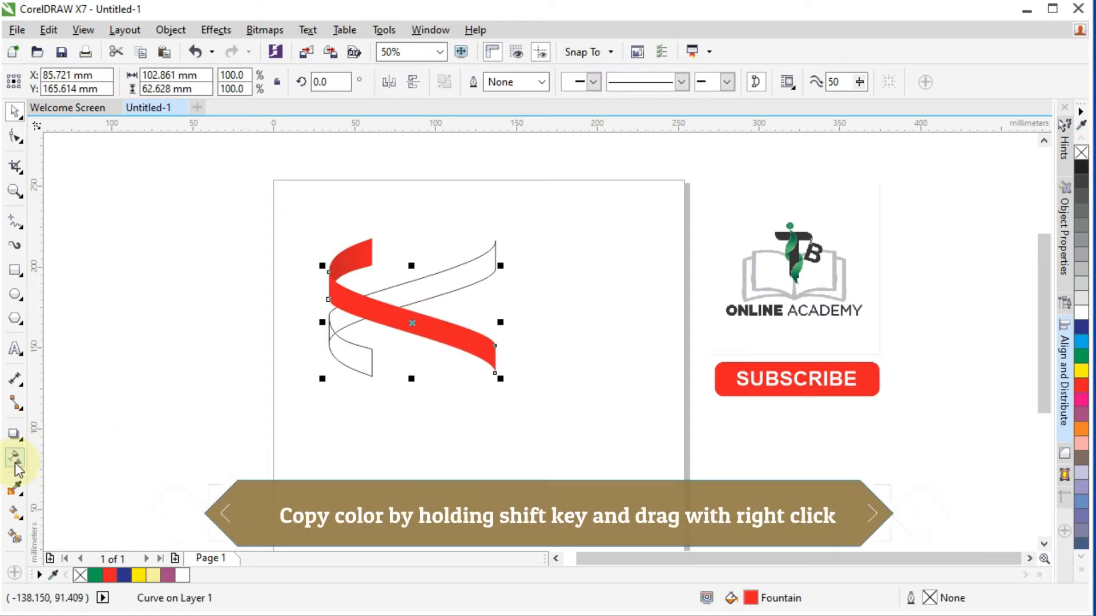
Copy the descending band's red fill to the ascending band and the upper fold's fill to the lower fold
{"action": "left_click_drag", "start_coordinate": [426, 325], "coordinate": [440, 285]}
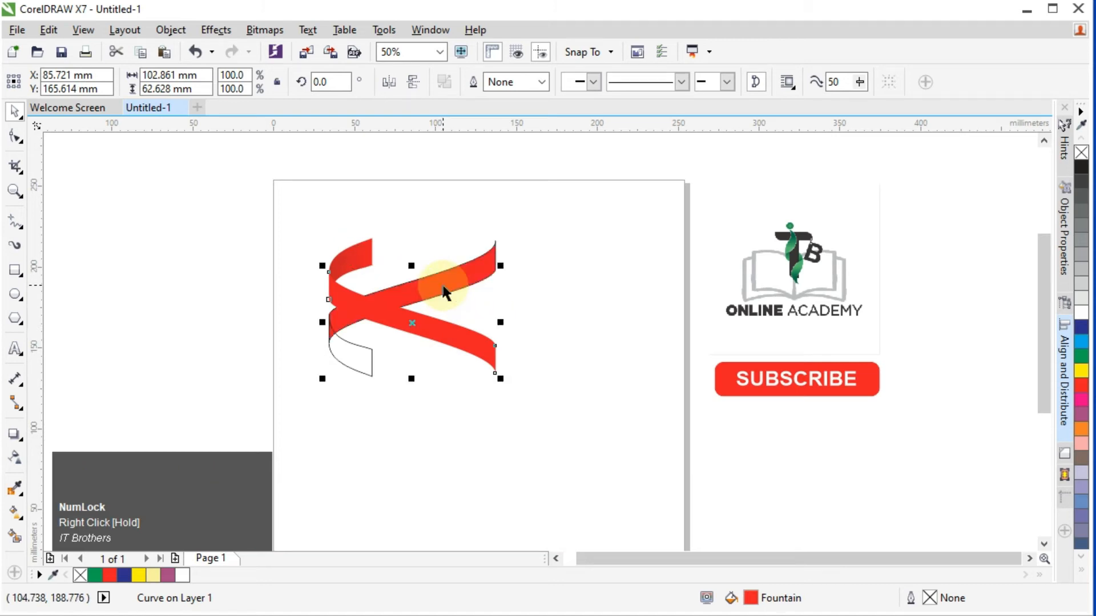
{"action": "right_click", "coordinate": [349, 263]}
{"action": "left_click_drag", "start_coordinate": [351, 252], "coordinate": [349, 367]}
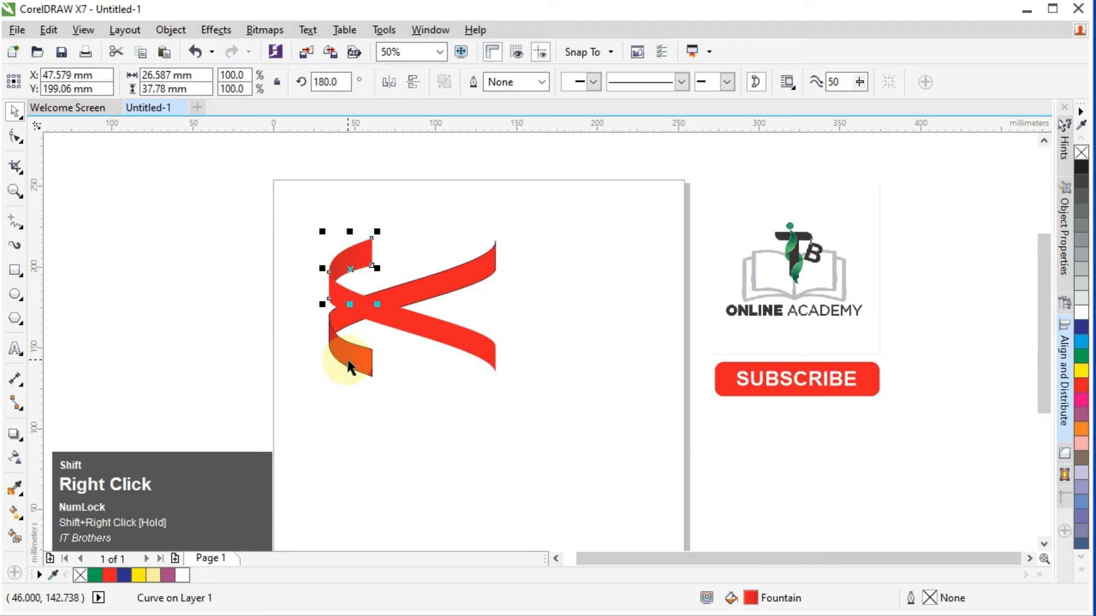
{"action": "left_click", "coordinate": [440, 376]}
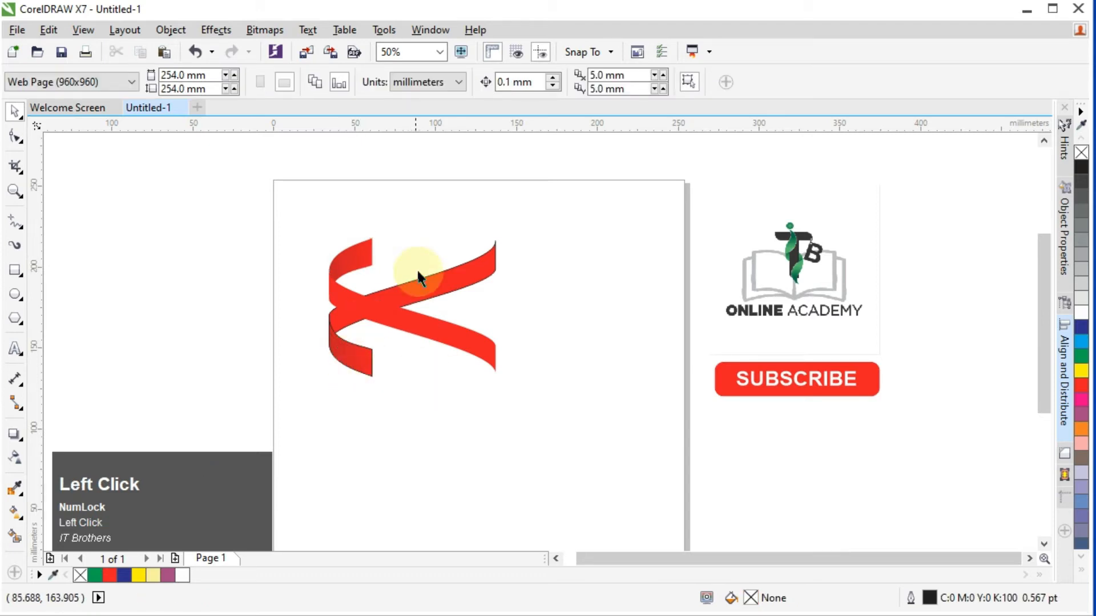
Remove the outline from the ribbon group made of the ascending band and lower fold
{"action": "left_click", "coordinate": [347, 363]}
{"action": "left_click", "coordinate": [347, 361], "text": "shift"}
{"action": "left_click", "coordinate": [347, 361], "text": "shift"}
{"action": "left_click", "coordinate": [625, 291]}
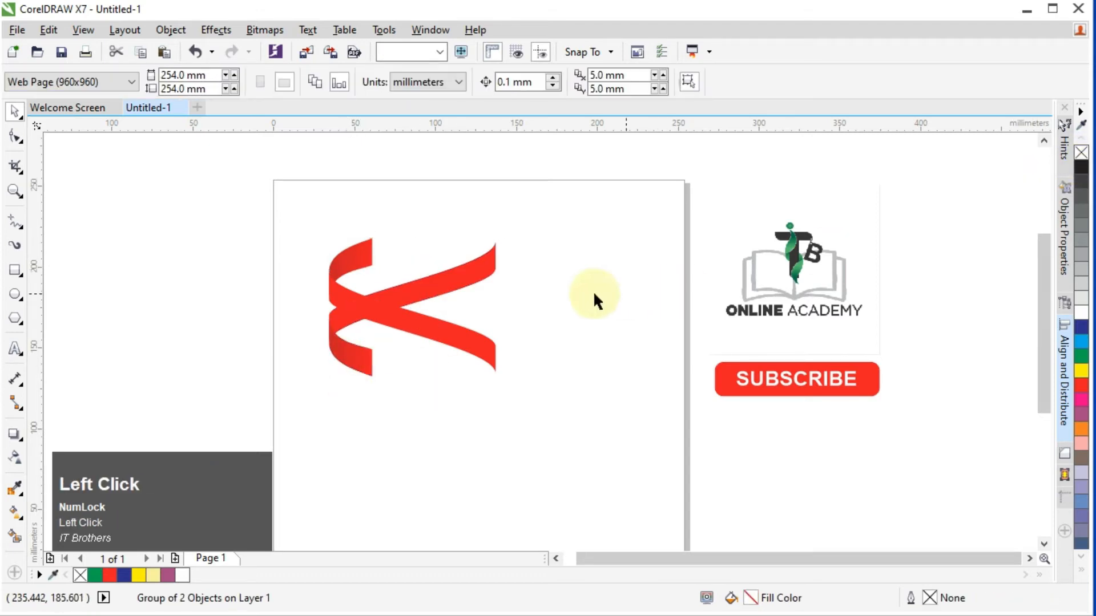
Ungroup the ribbon made of the ascending band and lower fold
{"action": "left_click", "coordinate": [382, 335]}
{"action": "left_click", "coordinate": [539, 82]}
{"action": "left_click", "coordinate": [475, 273]}
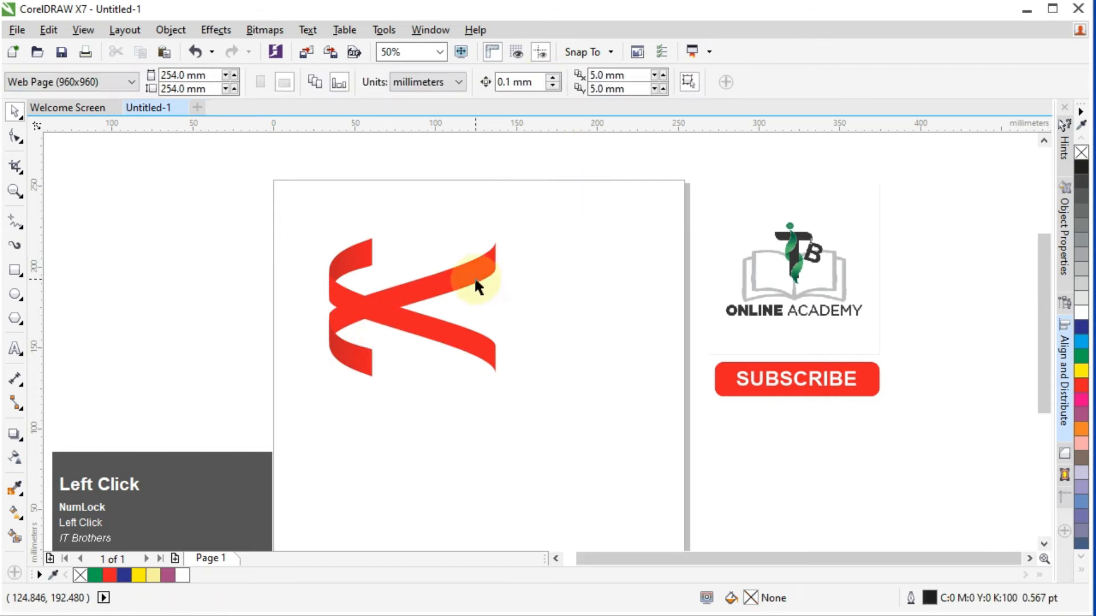
Recolor both ends of the ascending band's fountain fill dark blue
{"action": "left_click", "coordinate": [441, 268]}
{"action": "left_click", "coordinate": [15, 512]}
{"action": "left_click_drag", "start_coordinate": [322, 258], "coordinate": [494, 259]}
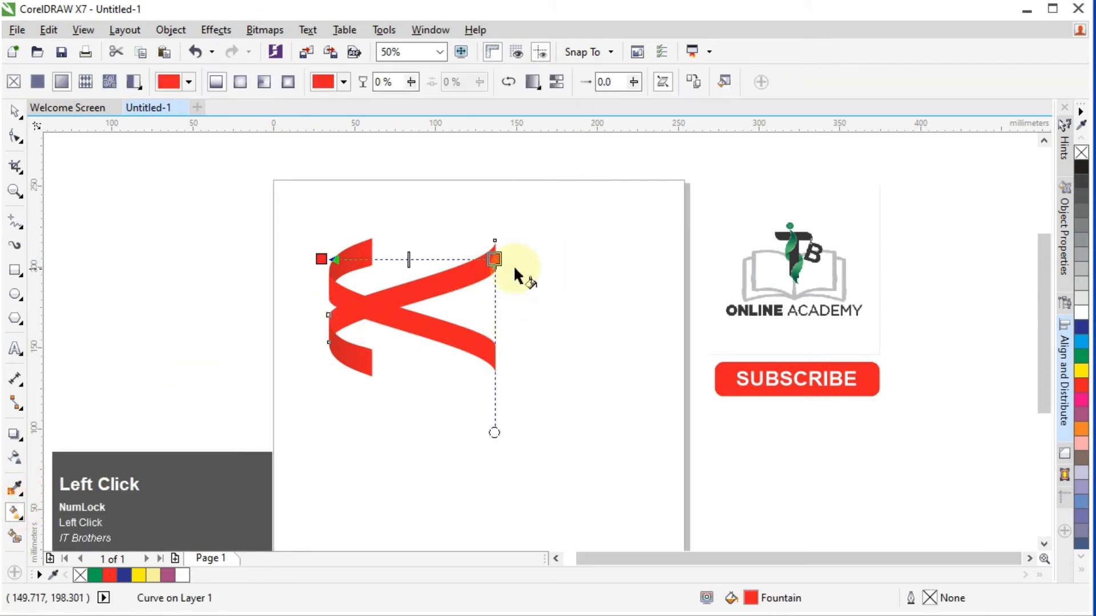
{"action": "left_click", "coordinate": [321, 258]}
{"action": "left_click", "coordinate": [1080, 327]}
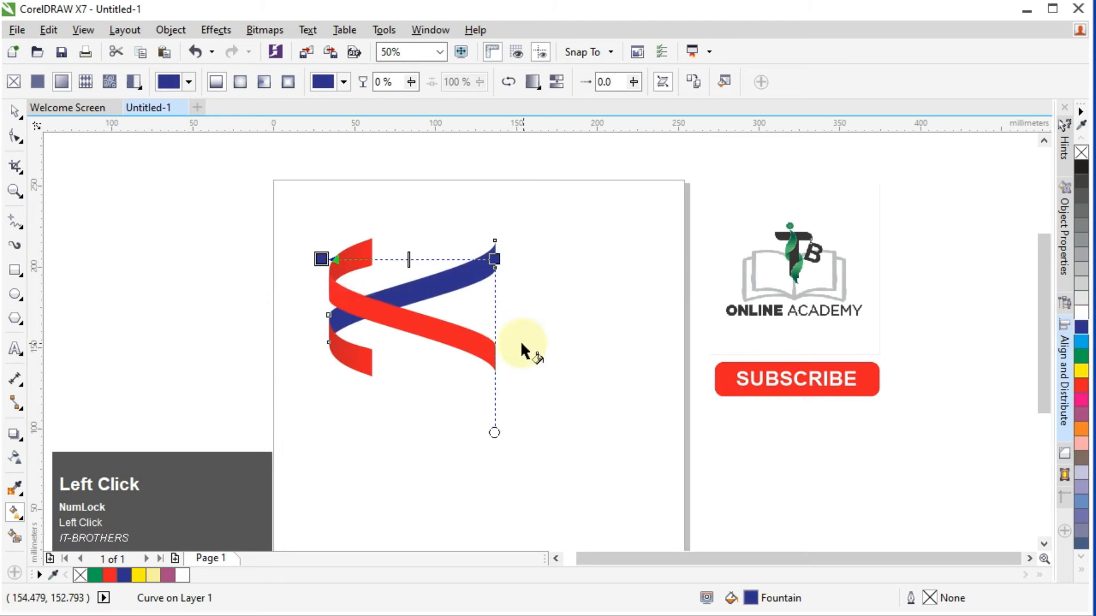
Shade the ascending band's gradient with a lighter, greyish blue at its right end and a medium blue at its left end
{"action": "left_click", "coordinate": [494, 261]}
{"action": "left_click", "coordinate": [461, 287]}
{"action": "left_click_drag", "start_coordinate": [499, 406], "coordinate": [491, 367]}
{"action": "left_click", "coordinate": [329, 266]}
{"action": "left_click", "coordinate": [293, 286]}
{"action": "left_click_drag", "start_coordinate": [324, 401], "coordinate": [619, 363]}
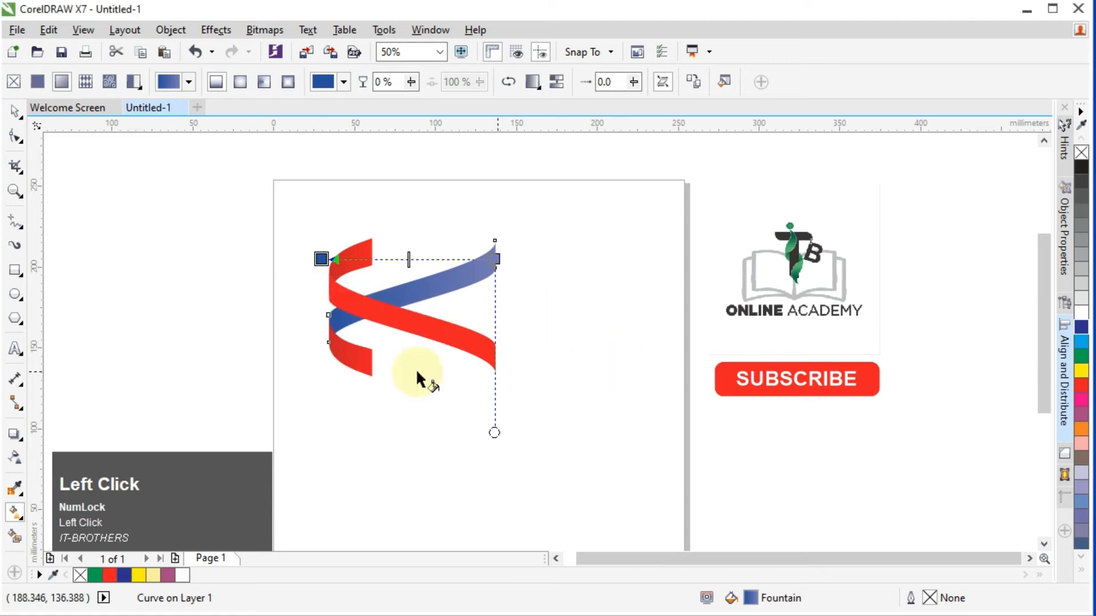
{"action": "left_click", "coordinate": [368, 362]}
{"action": "left_click", "coordinate": [372, 356]}
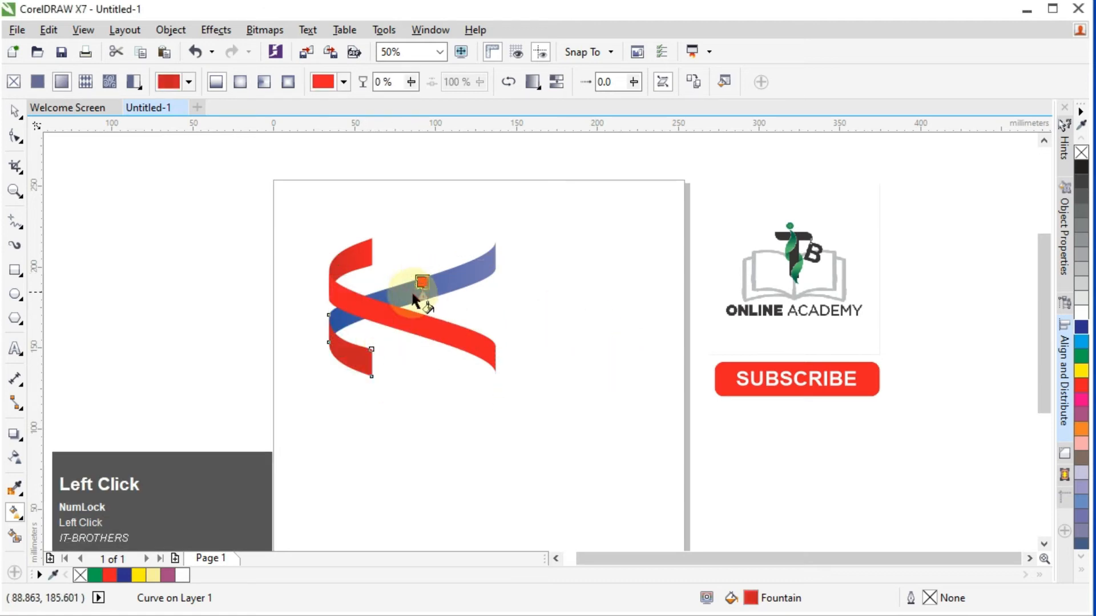
{"action": "left_click", "coordinate": [14, 111]}
{"action": "key", "text": "ctrl+z"}
Copy the ascending band's blue gradient fill to the lower fold and deselect it
{"action": "left_click_drag", "start_coordinate": [435, 280], "coordinate": [353, 358]}
{"action": "left_click", "coordinate": [352, 371]}
{"action": "left_click", "coordinate": [390, 393]}
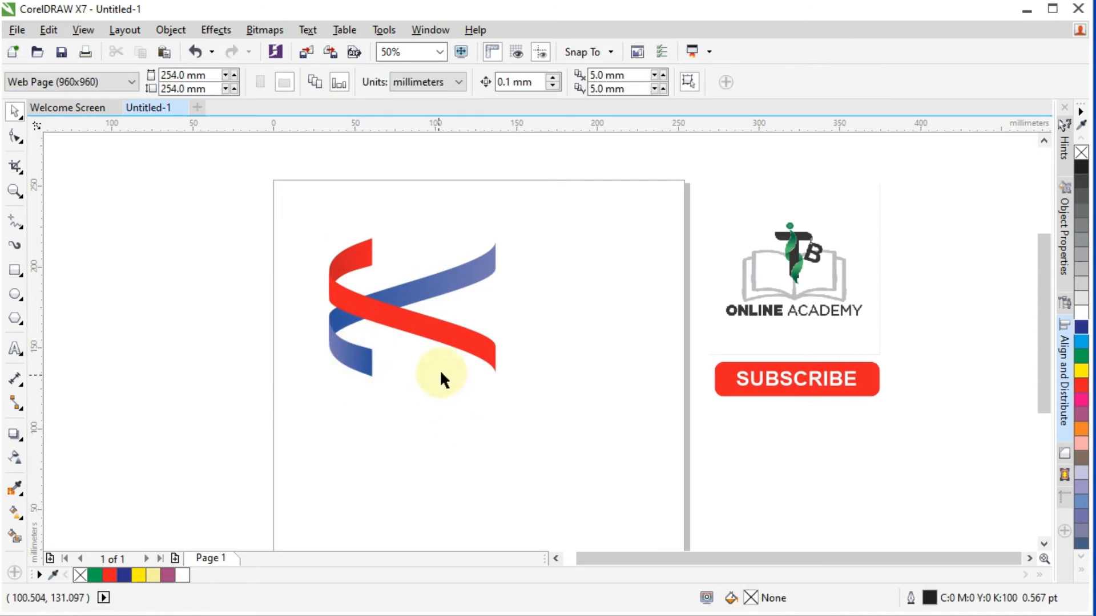
Narrow the two long crossing bands together to about 64 mm wide and stretch them about their centre to about 112 mm high
{"action": "left_click", "coordinate": [441, 271]}
{"action": "left_click", "coordinate": [454, 342], "text": "shift"}
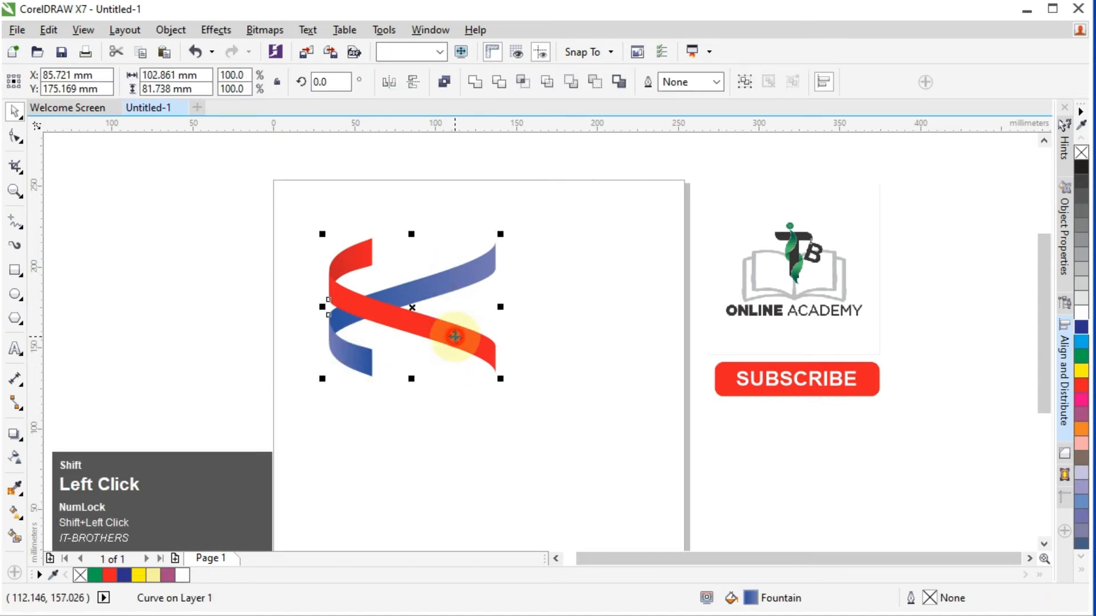
{"action": "left_click_drag", "start_coordinate": [498, 306], "coordinate": [437, 307]}
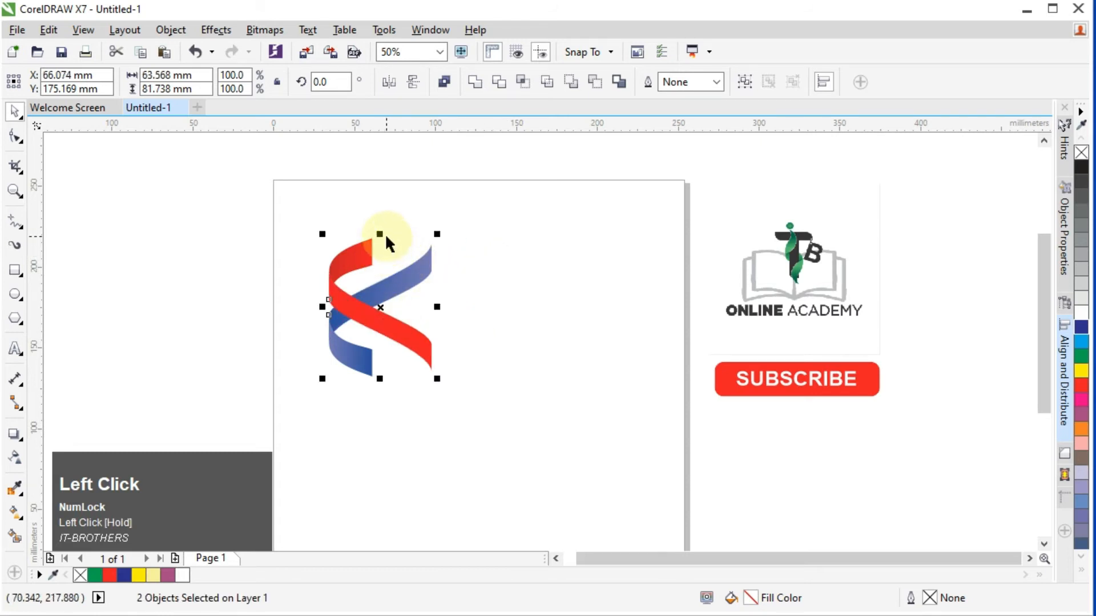
{"action": "left_click_drag", "start_coordinate": [380, 234], "coordinate": [382, 209]}
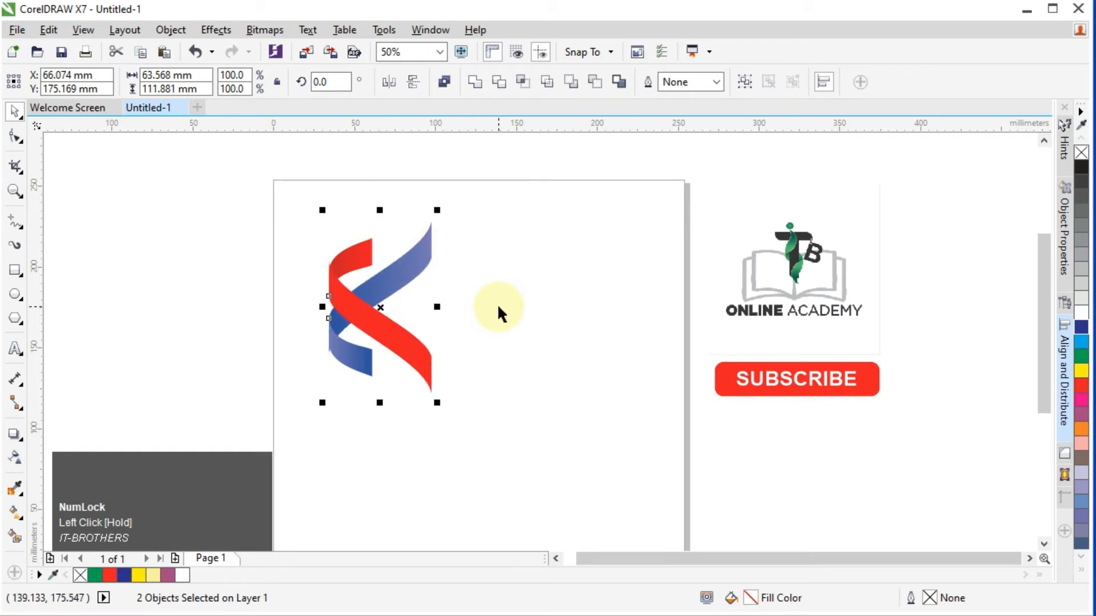
Move the upper red fold and the lower blue fold so their left edges line up with the crossing bands
{"action": "scroll", "coordinate": [320, 263], "scroll_direction": "up", "scroll_amount": 3}
{"action": "left_click_drag", "start_coordinate": [380, 284], "coordinate": [373, 305]}
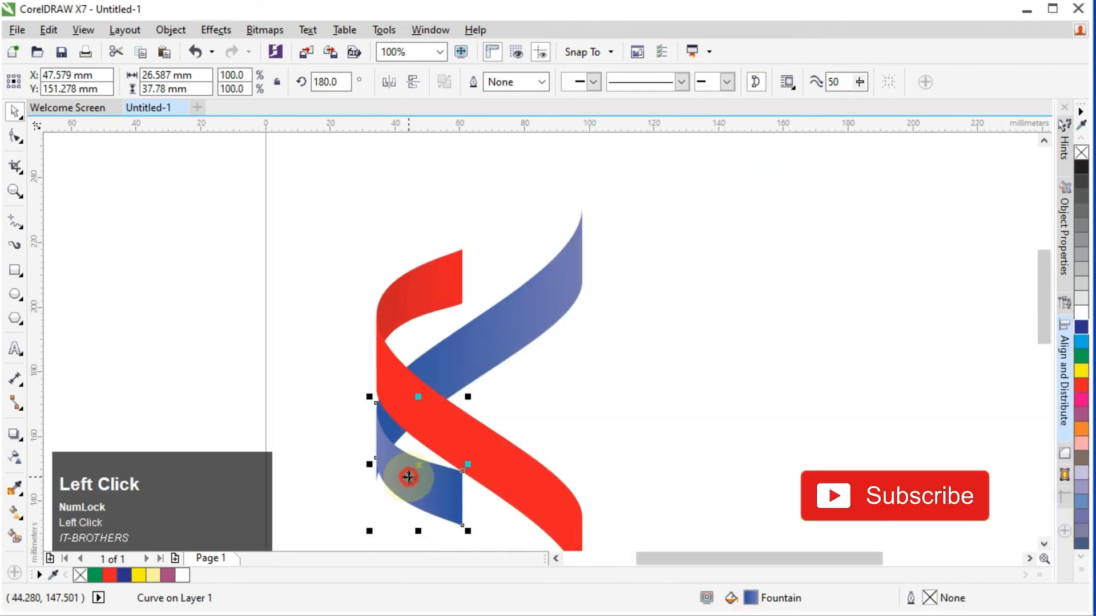
{"action": "left_click_drag", "start_coordinate": [376, 423], "coordinate": [376, 419]}
{"action": "left_click", "coordinate": [607, 409]}
{"action": "scroll", "coordinate": [347, 505], "scroll_direction": "up", "scroll_amount": 1}
Nudge the lower blue fold until it joins the left end of the ascending blue band, and deselect it
{"action": "left_click_drag", "start_coordinate": [436, 440], "coordinate": [437, 463]}
{"action": "key", "text": "Left"}
{"action": "key", "text": "Left"}
{"action": "key", "text": "Up"}
{"action": "key", "text": "Up"}
{"action": "key", "text": "Up"}
{"action": "key", "text": "Up"}
{"action": "key", "text": "Up"}
{"action": "key", "text": "Up"}
{"action": "key", "text": "Up"}
{"action": "key", "text": "Up"}
{"action": "key", "text": "Up"}
{"action": "key", "text": "Up"}
{"action": "key", "text": "Up"}
{"action": "key", "text": "Up"}
{"action": "key", "text": "Up"}
{"action": "key", "text": "Up"}
{"action": "key", "text": "Up"}
{"action": "key", "text": "Up"}
{"action": "key", "text": "Up"}
{"action": "key", "text": "Up"}
{"action": "key", "text": "Up"}
{"action": "key", "text": "Up"}
{"action": "key", "text": "Down"}
{"action": "key", "text": "Down"}
{"action": "key", "text": "Down"}
{"action": "key", "text": "Down"}
{"action": "key", "text": "Down"}
{"action": "key", "text": "Down"}
{"action": "key", "text": "Down"}
{"action": "key", "text": "Down"}
{"action": "left_click", "coordinate": [356, 405]}
{"action": "scroll", "coordinate": [357, 406], "scroll_direction": "down", "scroll_amount": 1}
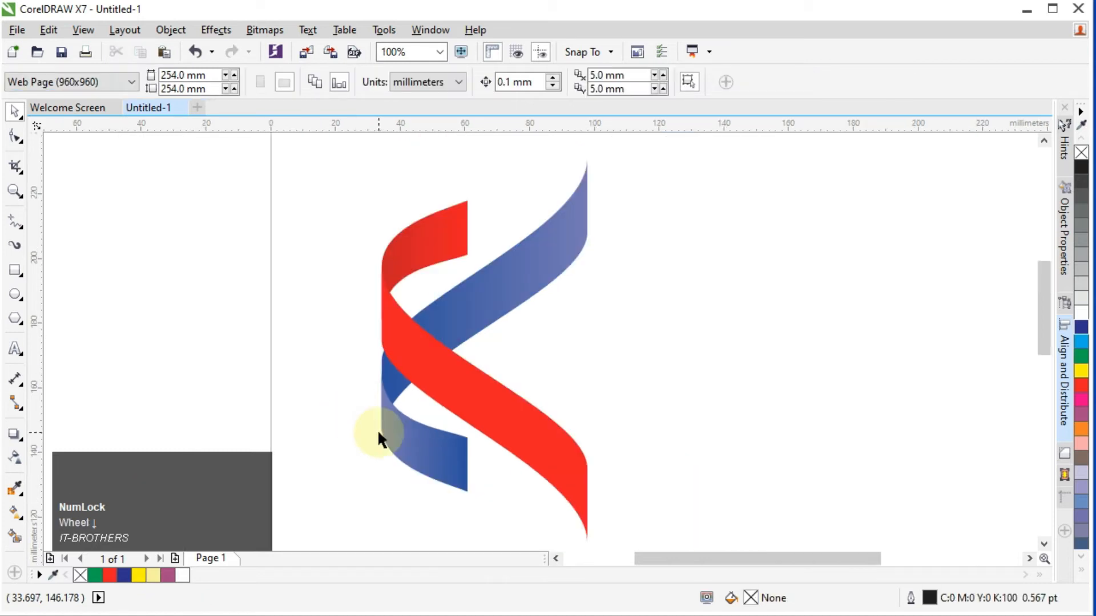
{"action": "scroll", "coordinate": [489, 454], "scroll_direction": "down", "scroll_amount": 1}
{"action": "left_click", "coordinate": [402, 355]}
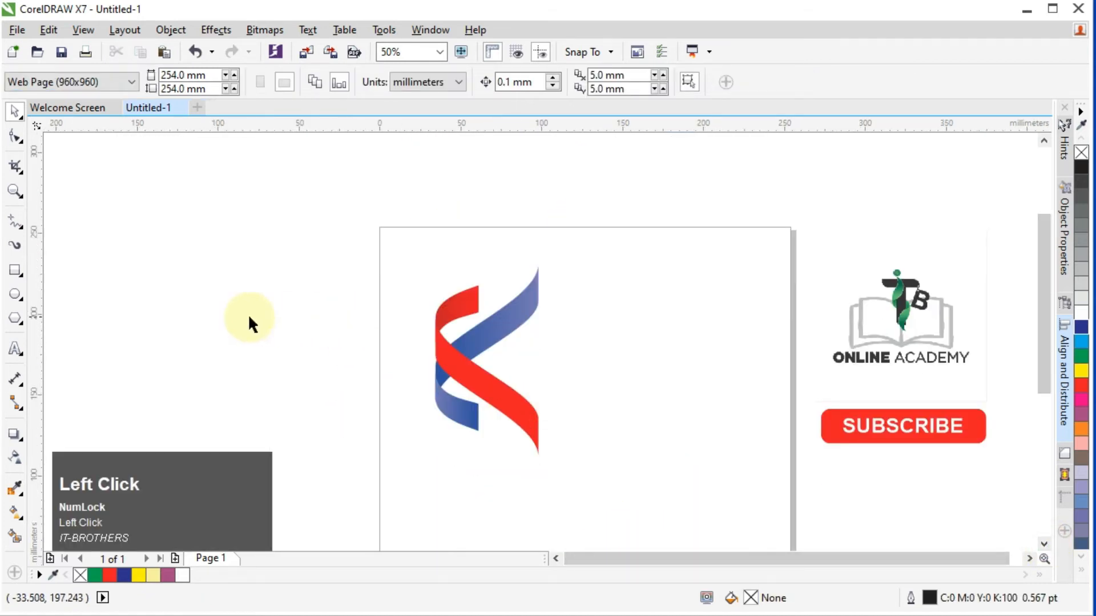
Place two copies of the descending red band beside the design, one above the other
{"action": "left_click_drag", "start_coordinate": [505, 393], "coordinate": [657, 438]}
{"action": "right_click", "coordinate": [660, 361]}
{"action": "right_click", "coordinate": [656, 439]}
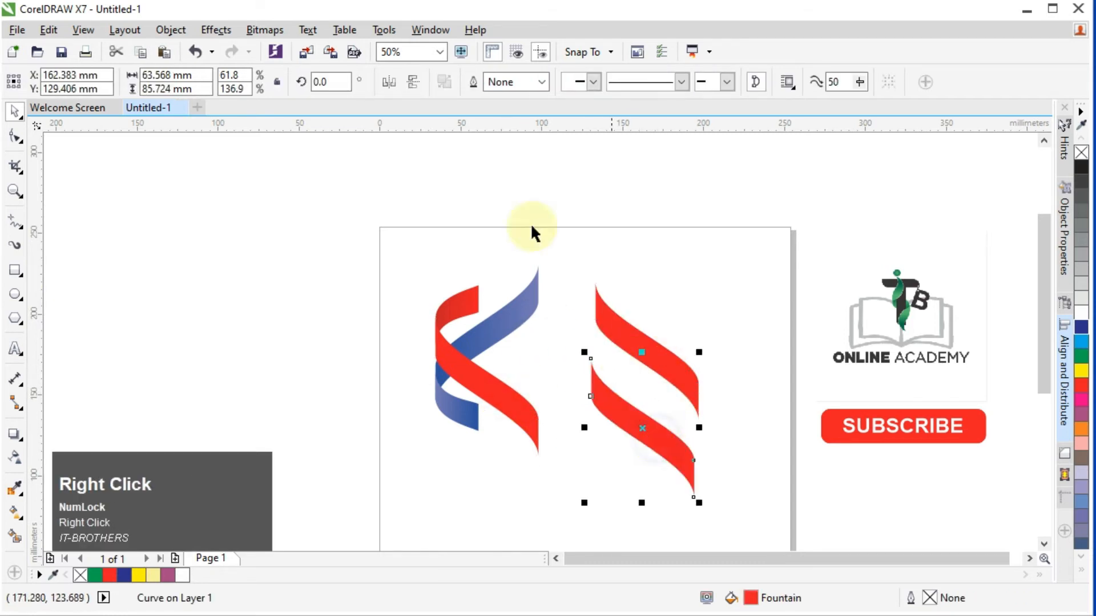
Mirror the lower red copy horizontally and move it so its right end meets the upper copy's right end
{"action": "left_click", "coordinate": [389, 83]}
{"action": "left_click", "coordinate": [671, 388]}
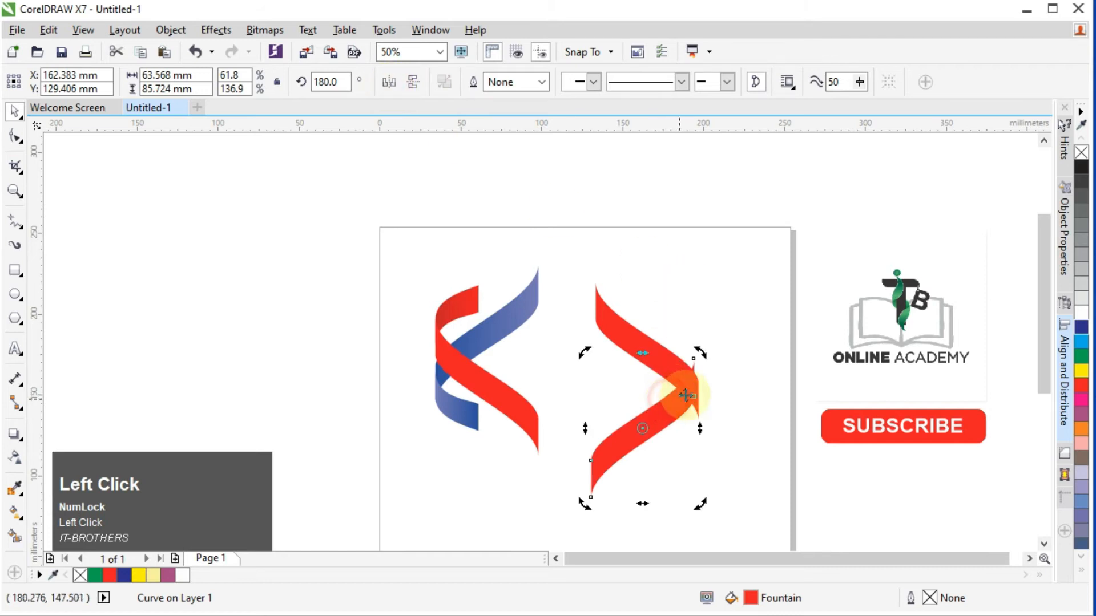
{"action": "left_click", "coordinate": [692, 364]}
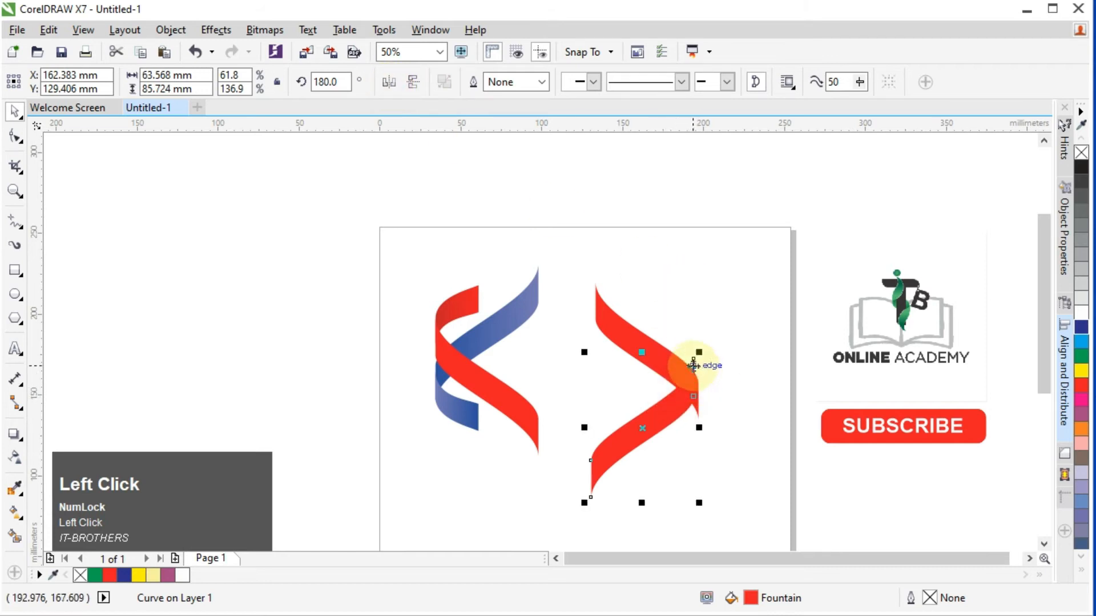
{"action": "left_click_drag", "start_coordinate": [693, 359], "coordinate": [691, 401]}
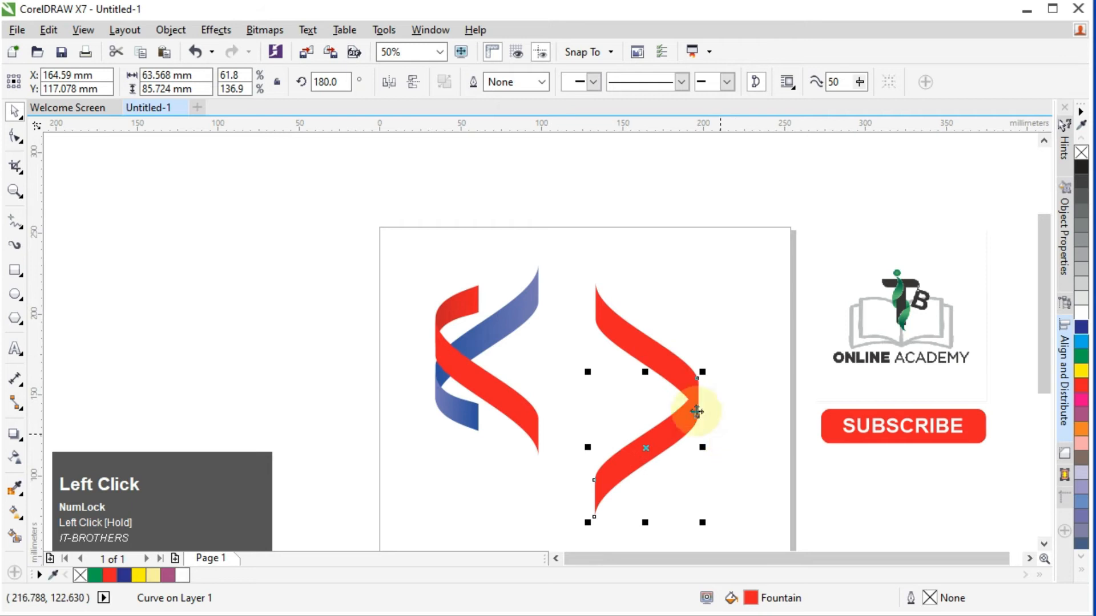
{"action": "scroll", "coordinate": [689, 399], "scroll_direction": "up", "scroll_amount": 2}
{"action": "scroll", "coordinate": [688, 399], "scroll_direction": "down", "scroll_amount": 3}
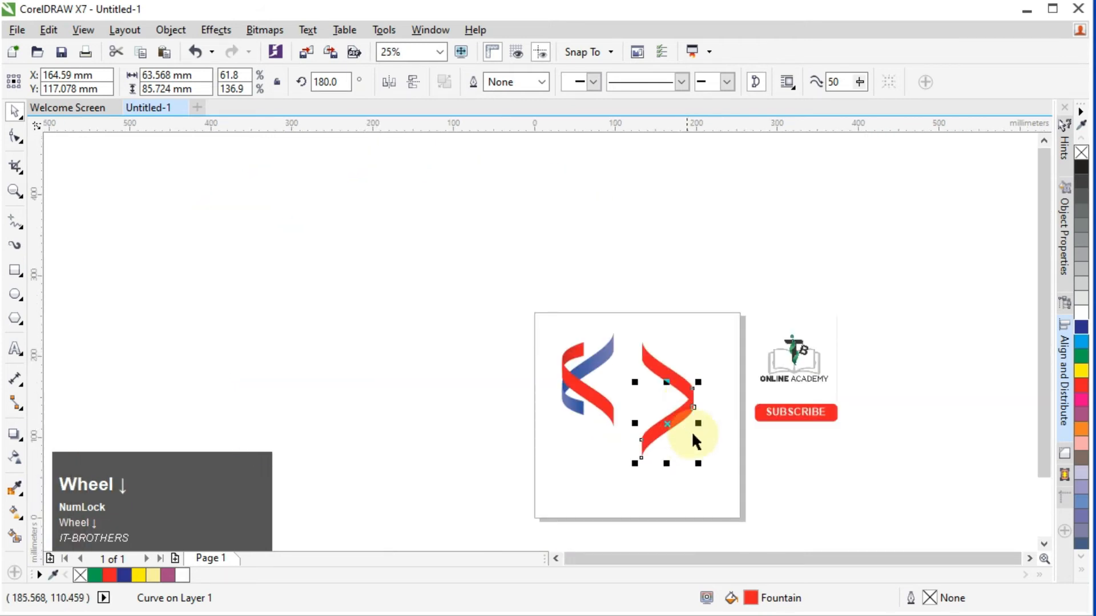
Recolor the mirrored lower copy's fountain fill with light orange at its left end and yellow at its right end
{"action": "left_click", "coordinate": [649, 435]}
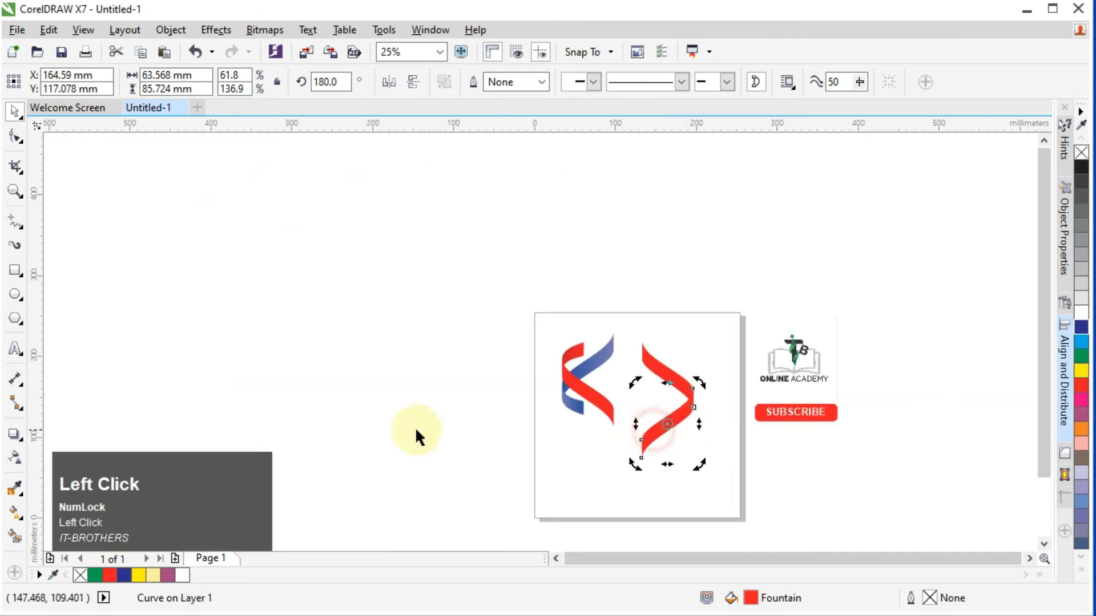
{"action": "left_click", "coordinate": [13, 513]}
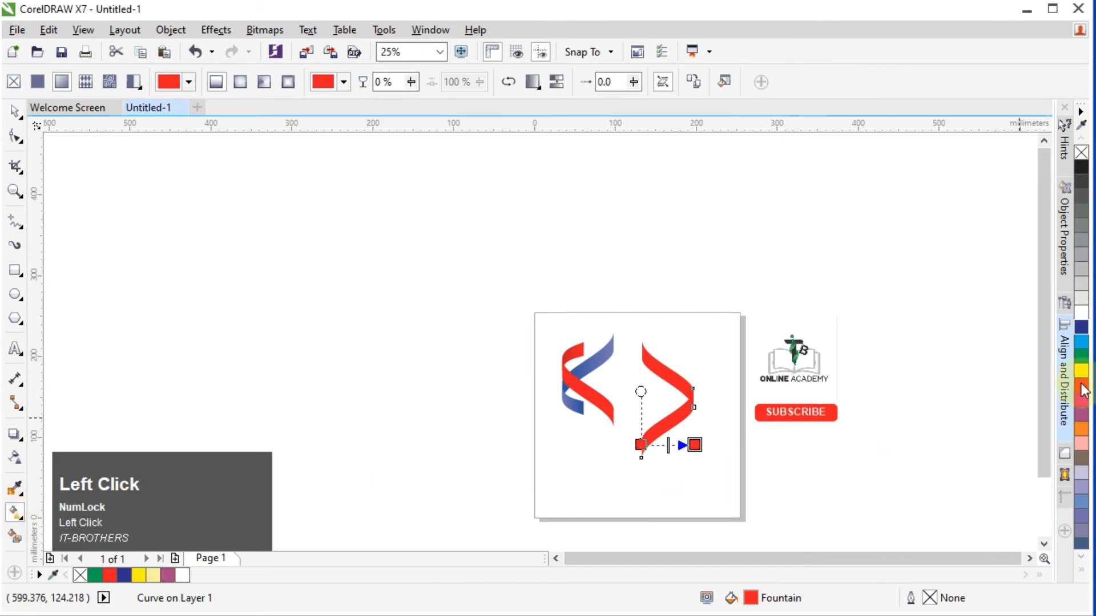
{"action": "left_click_drag", "start_coordinate": [1083, 378], "coordinate": [695, 445]}
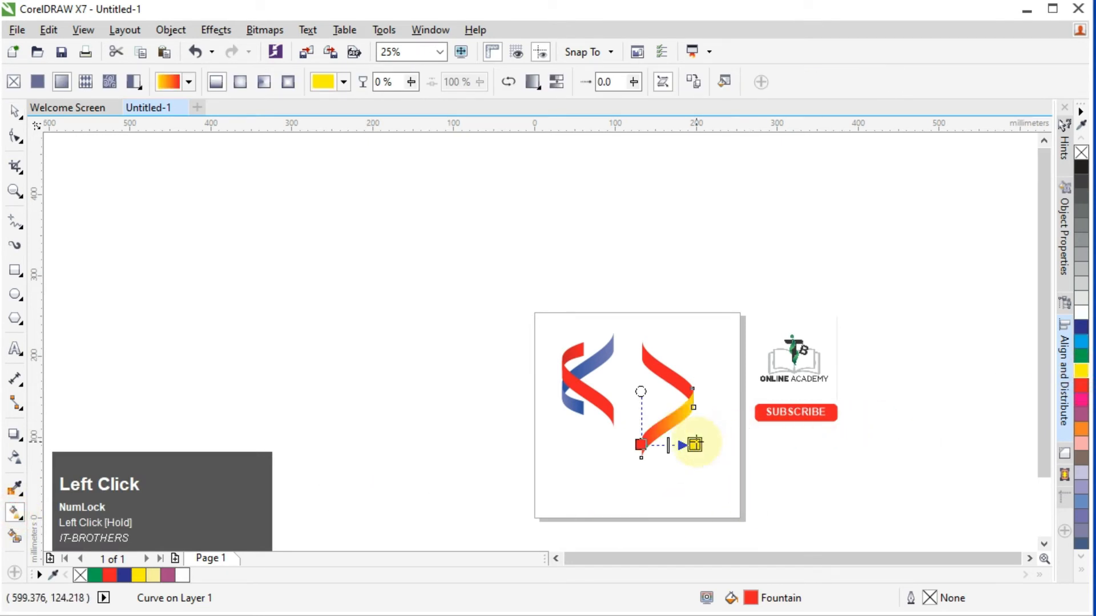
{"action": "left_click", "coordinate": [1080, 569]}
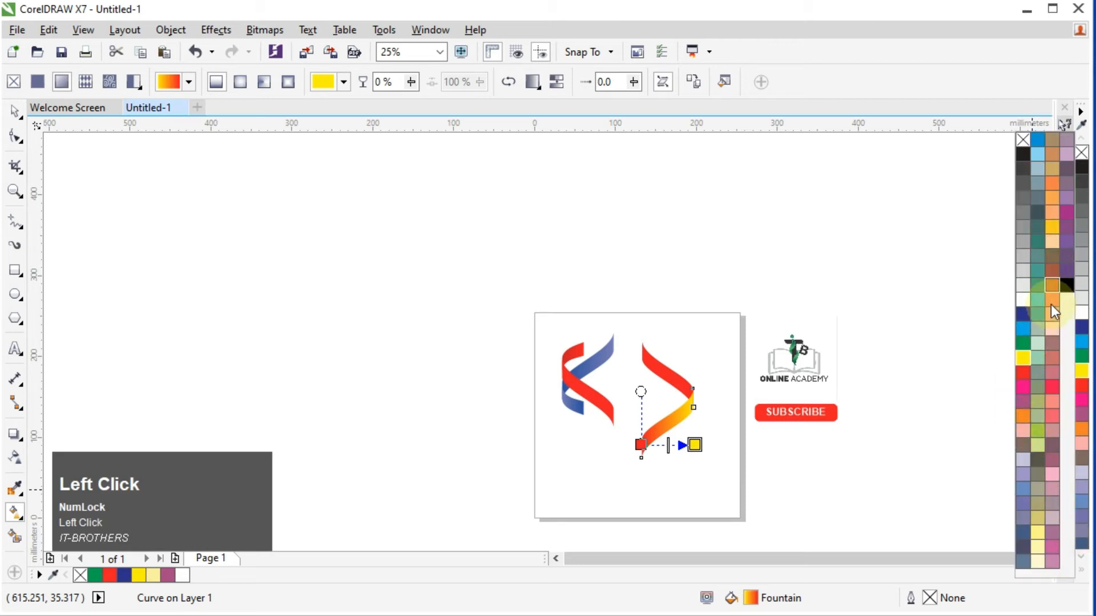
{"action": "left_click_drag", "start_coordinate": [1054, 303], "coordinate": [641, 445]}
{"action": "scroll", "coordinate": [677, 417], "scroll_direction": "up", "scroll_amount": 1}
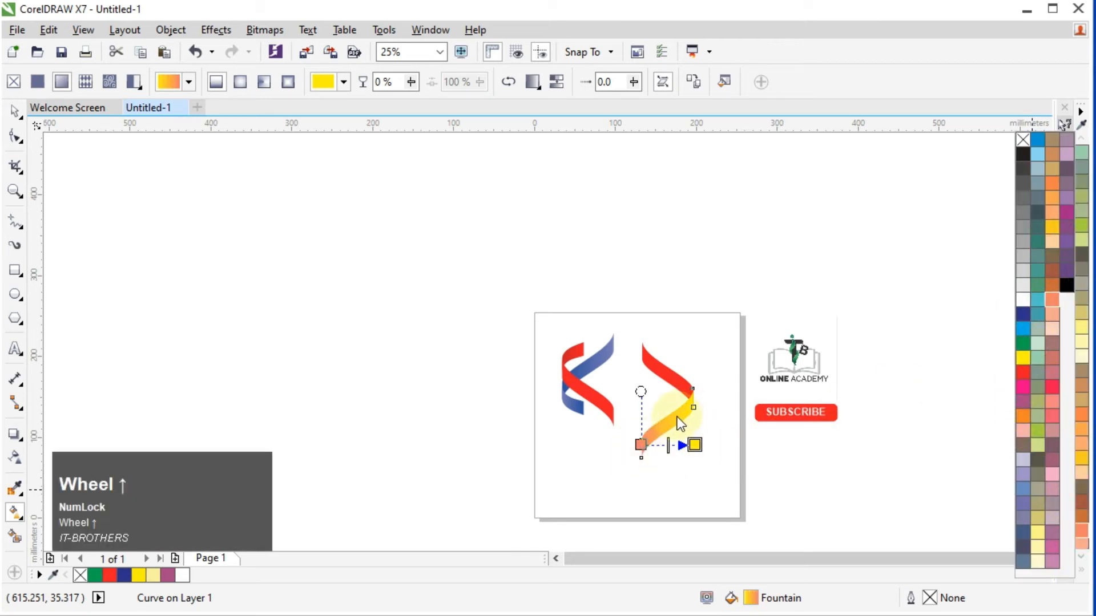
Recolor the upper copy's fountain fill with yellow at its left end and light orange at its right end
{"action": "left_click", "coordinate": [679, 388]}
{"action": "left_click", "coordinate": [661, 376]}
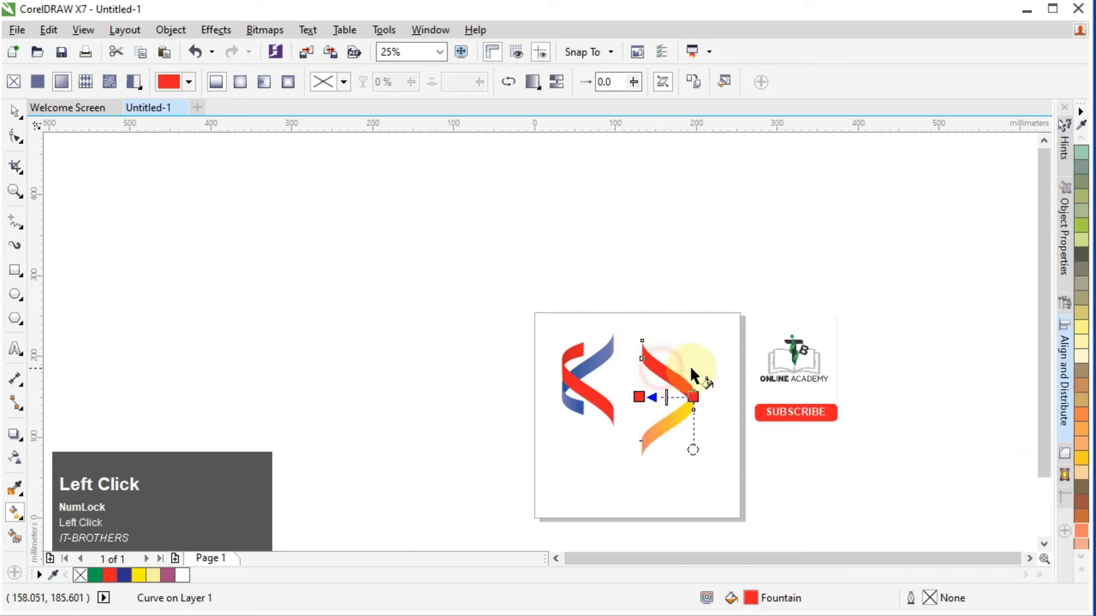
{"action": "left_click", "coordinate": [1083, 572]}
{"action": "left_click_drag", "start_coordinate": [1023, 358], "coordinate": [640, 397]}
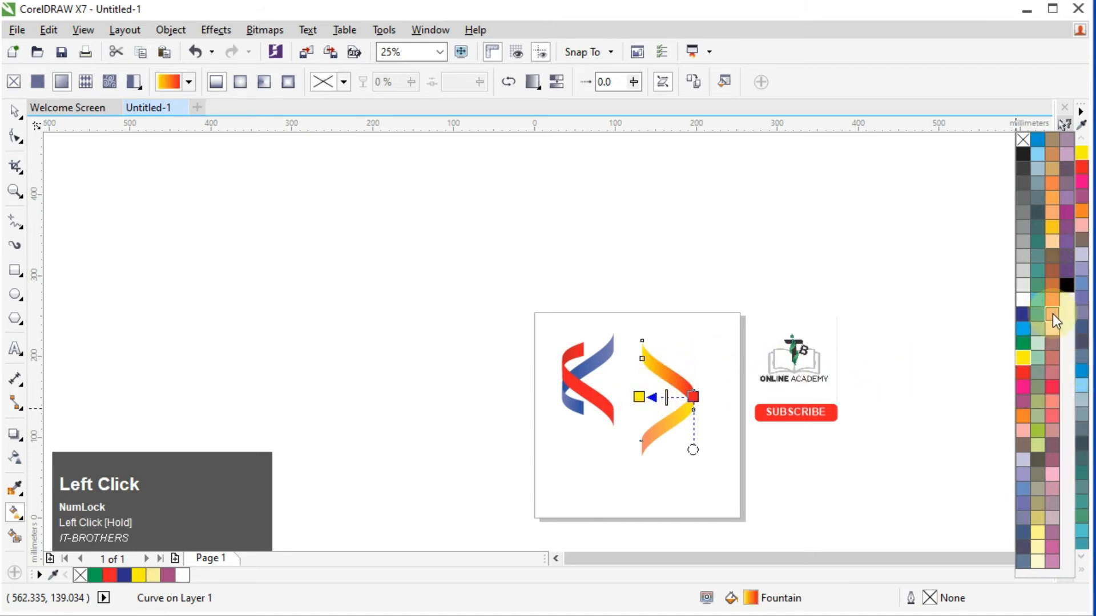
{"action": "left_click_drag", "start_coordinate": [1052, 315], "coordinate": [692, 396]}
{"action": "left_click", "coordinate": [14, 109]}
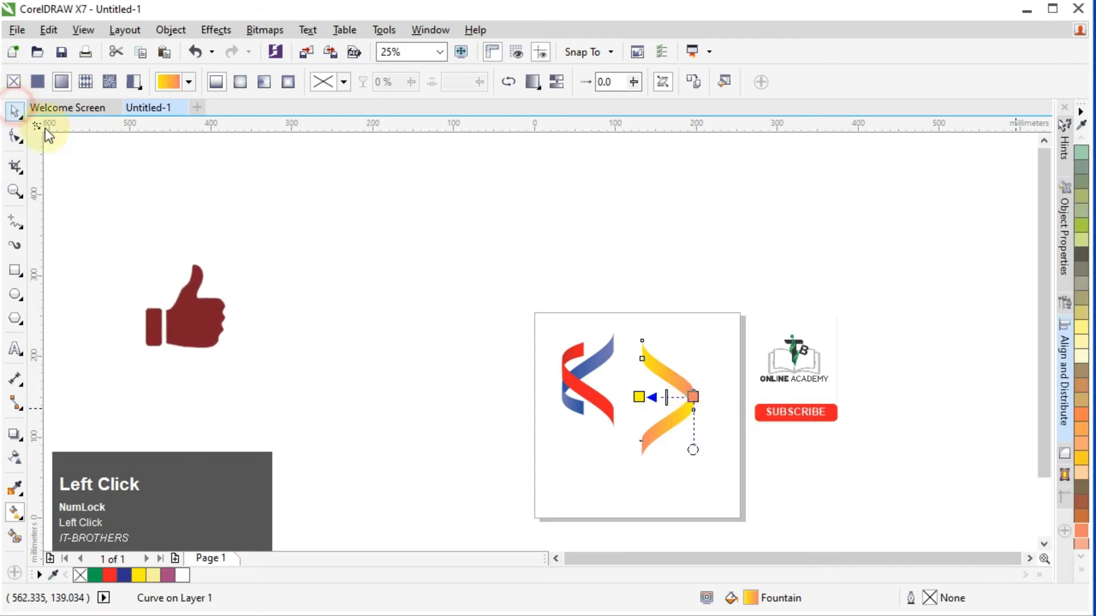
{"action": "left_click_drag", "start_coordinate": [632, 323], "coordinate": [677, 425]}
{"action": "right_click", "coordinate": [676, 429]}
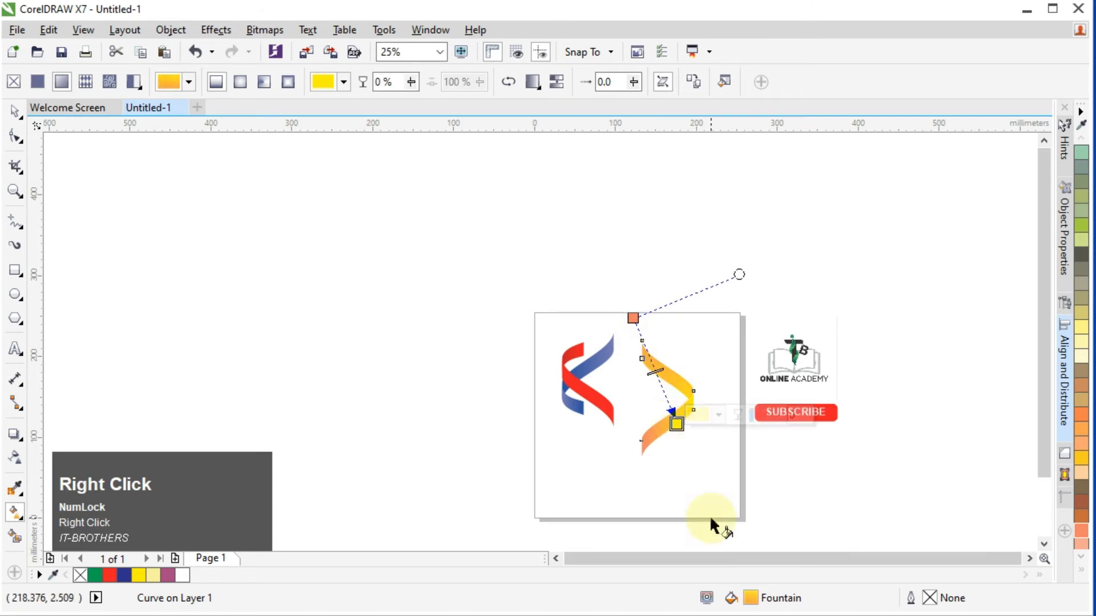
{"action": "key", "text": "ctrl+z"}
Select both yellow-orange bands and move them together over the red and blue ribbons
{"action": "left_click", "coordinate": [14, 109]}
{"action": "left_click_drag", "start_coordinate": [722, 478], "coordinate": [608, 333]}
{"action": "left_click_drag", "start_coordinate": [673, 399], "coordinate": [584, 394]}
{"action": "scroll", "coordinate": [584, 394], "scroll_direction": "up", "scroll_amount": 3}
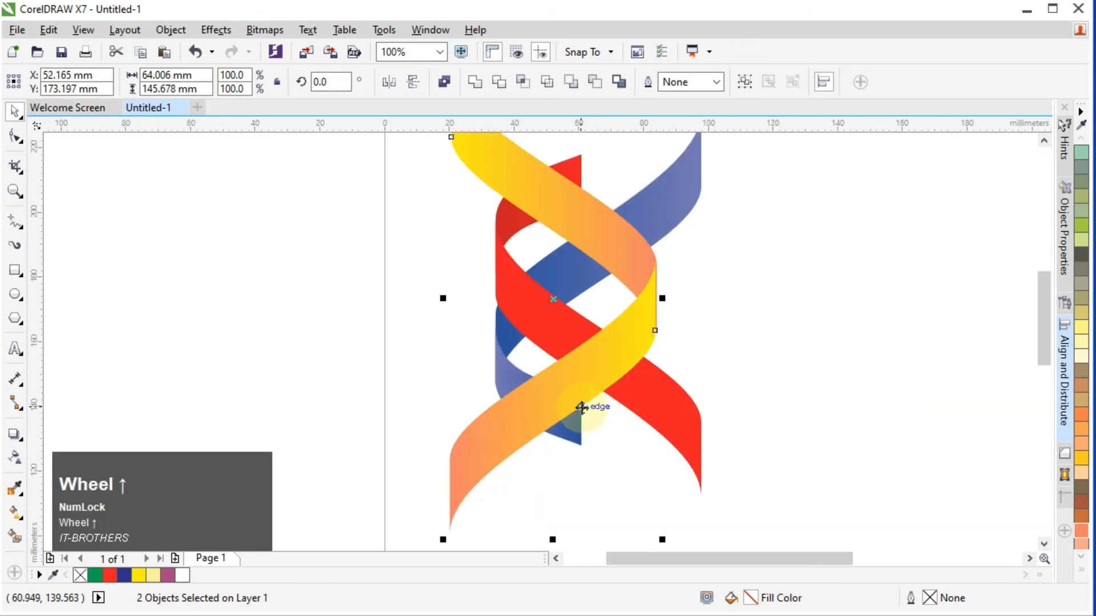
{"action": "scroll", "coordinate": [593, 473], "scroll_direction": "down", "scroll_amount": 2}
{"action": "key", "text": "F4"}
{"action": "left_click_drag", "start_coordinate": [734, 558], "coordinate": [638, 567]}
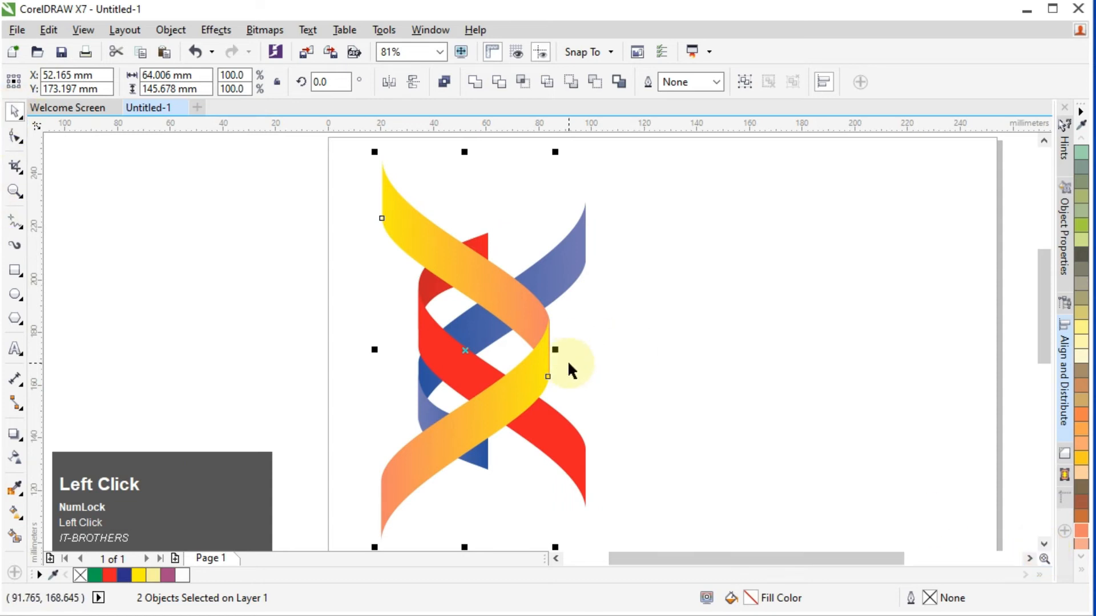
Shift the lower yellow band slightly down and right so its right edge lines up with the upper yellow band
{"action": "scroll", "coordinate": [570, 371], "scroll_direction": "up", "scroll_amount": 2}
{"action": "left_click", "coordinate": [524, 305]}
{"action": "left_click", "coordinate": [482, 369]}
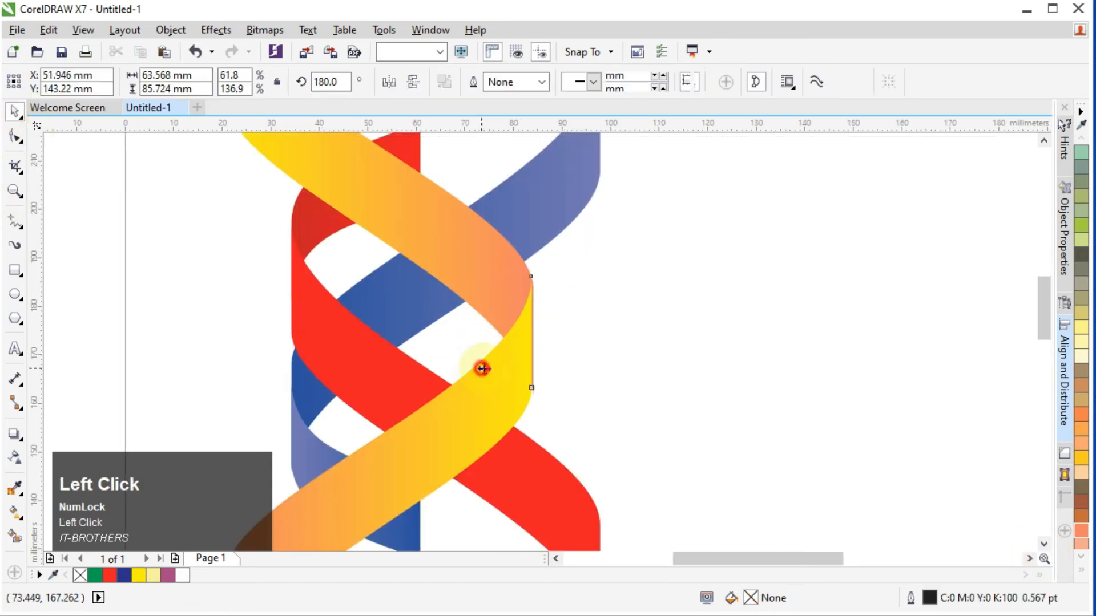
{"action": "left_click_drag", "start_coordinate": [536, 276], "coordinate": [512, 315]}
{"action": "scroll", "coordinate": [512, 285], "scroll_direction": "up", "scroll_amount": 3}
{"action": "scroll", "coordinate": [598, 335], "scroll_direction": "down", "scroll_amount": 3}
{"action": "scroll", "coordinate": [583, 348], "scroll_direction": "up", "scroll_amount": 2}
{"action": "scroll", "coordinate": [584, 348], "scroll_direction": "down", "scroll_amount": 3}
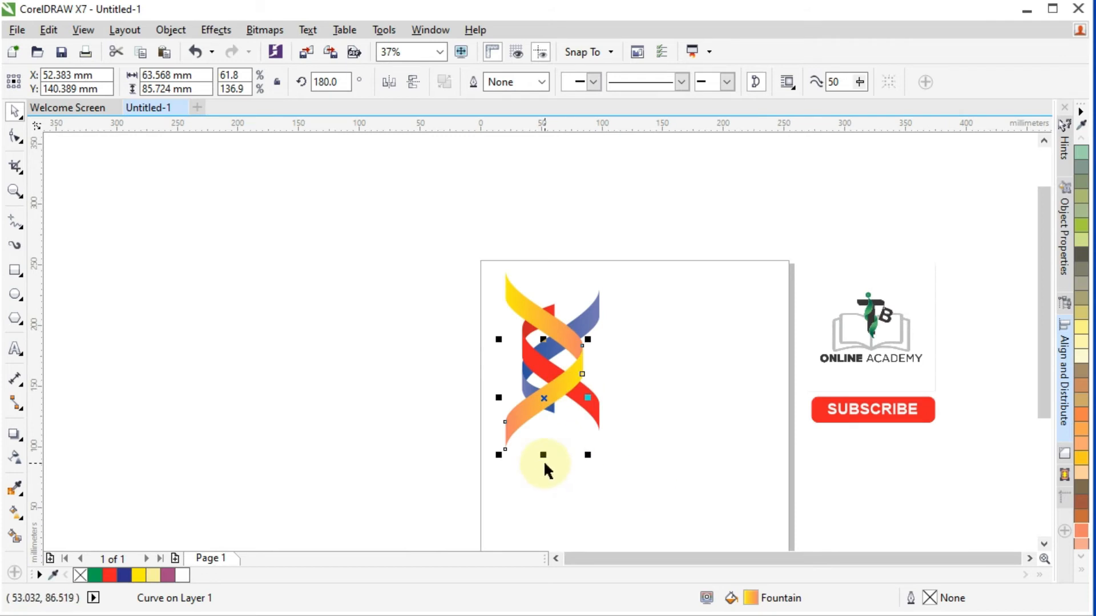
Move both yellow bands together about 8.5 mm to the left
{"action": "scroll", "coordinate": [577, 365], "scroll_direction": "up", "scroll_amount": 2}
{"action": "left_click_drag", "start_coordinate": [577, 386], "coordinate": [635, 411]}
{"action": "key", "text": "ctrl+z"}
{"action": "left_click", "coordinate": [490, 267], "text": "shift"}
{"action": "left_click_drag", "start_coordinate": [579, 374], "coordinate": [560, 378]}
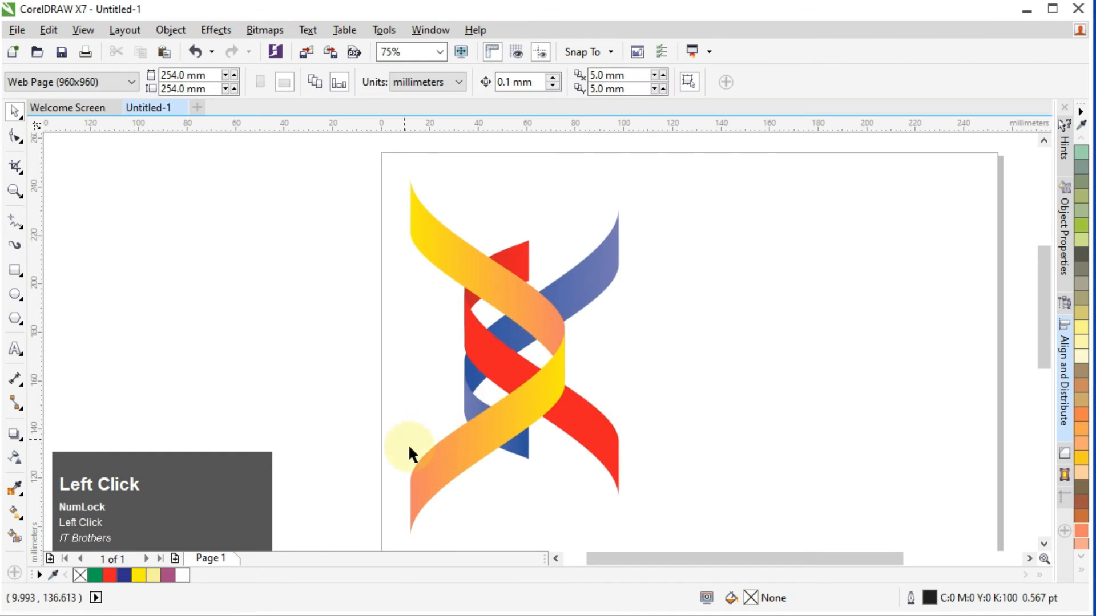
Shorten the lower yellow band by moving its two left end nodes up and right to the ribbon's left edge
{"action": "left_click", "coordinate": [409, 448]}
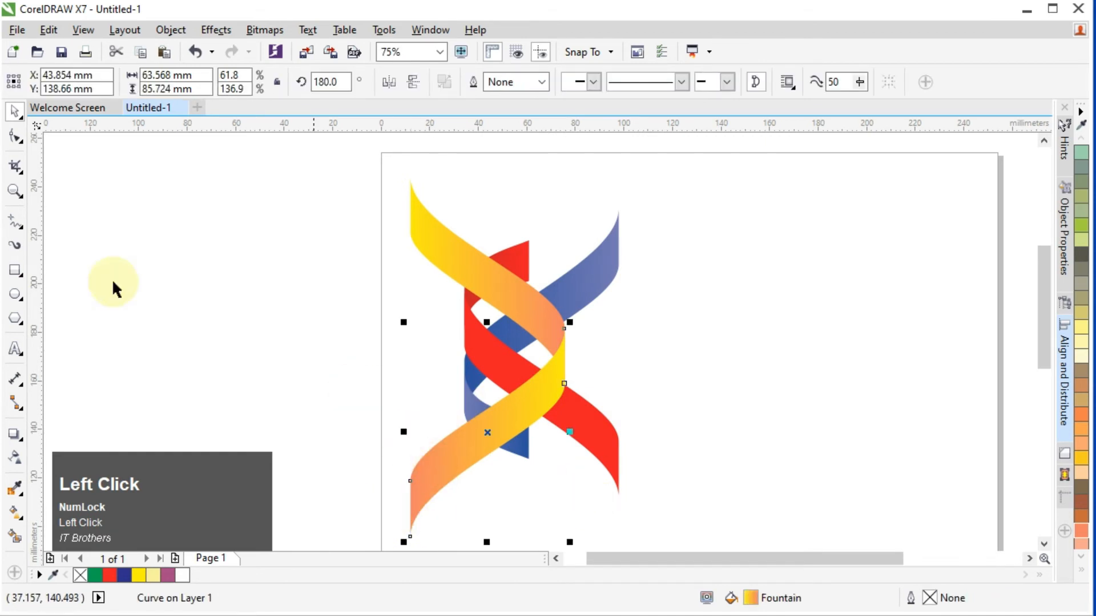
{"action": "left_click", "coordinate": [15, 137]}
{"action": "left_click", "coordinate": [410, 480]}
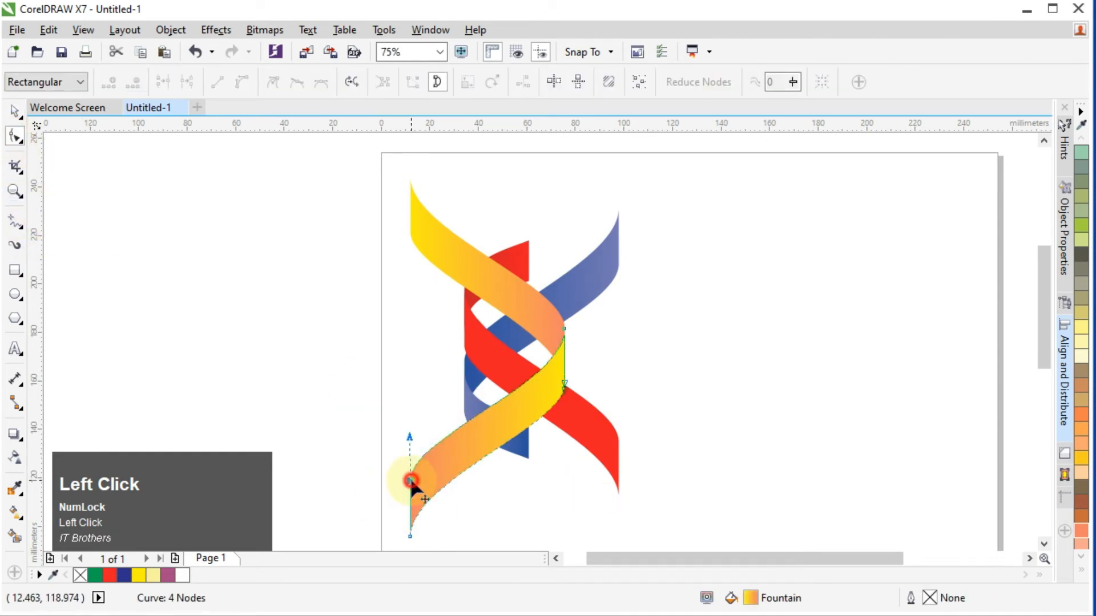
{"action": "left_click", "coordinate": [409, 537], "text": "shift"}
{"action": "left_click_drag", "start_coordinate": [409, 537], "coordinate": [460, 473]}
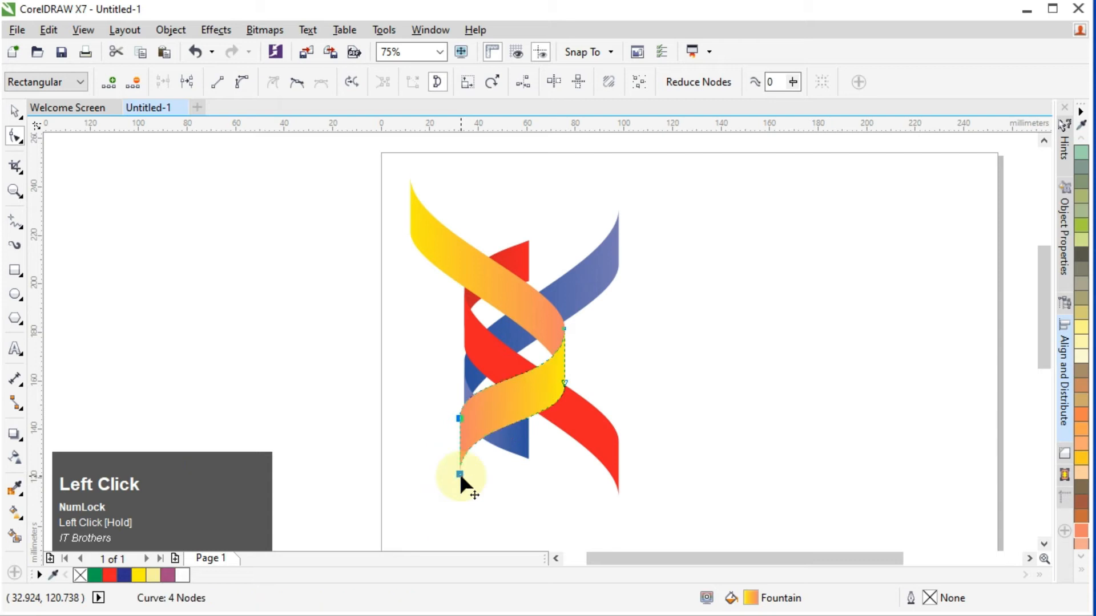
Place a vertical guideline along the left edge of the red and blue ribbons
{"action": "left_click", "coordinate": [422, 216]}
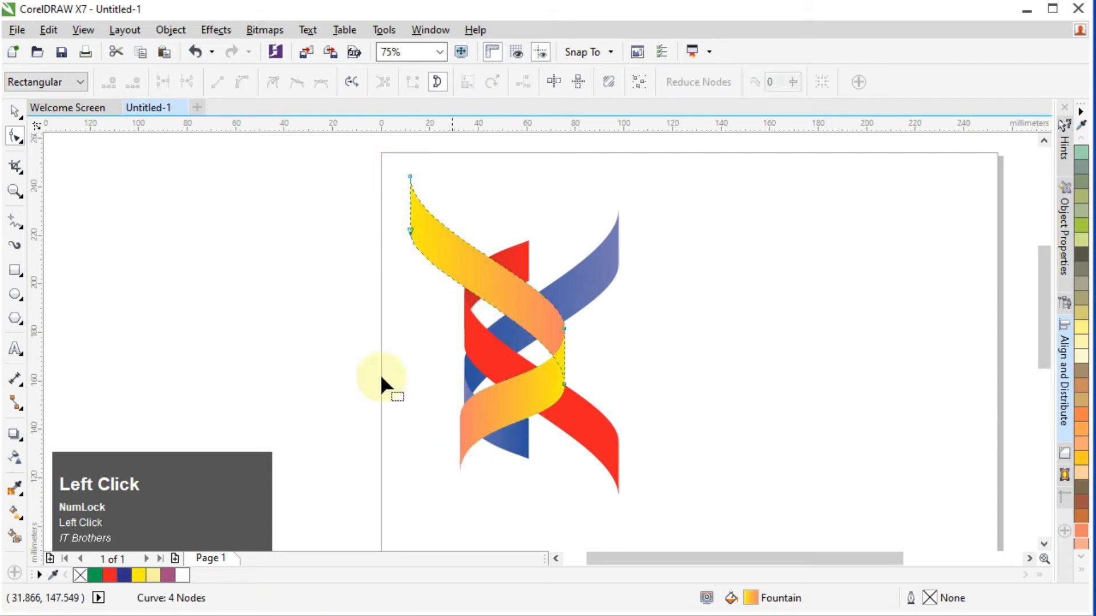
{"action": "left_click_drag", "start_coordinate": [36, 305], "coordinate": [372, 359]}
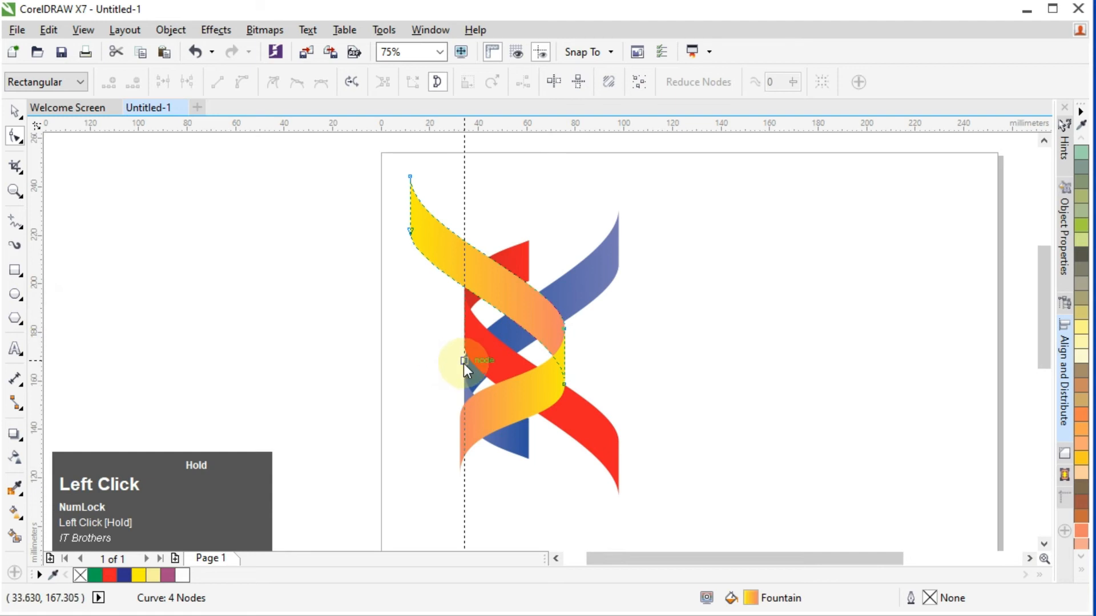
{"action": "left_click_drag", "start_coordinate": [464, 364], "coordinate": [463, 365]}
Align the lower yellow band's two left end nodes exactly with the vertical guideline
{"action": "scroll", "coordinate": [458, 457], "scroll_direction": "up", "scroll_amount": 2}
{"action": "left_click", "coordinate": [472, 415]}
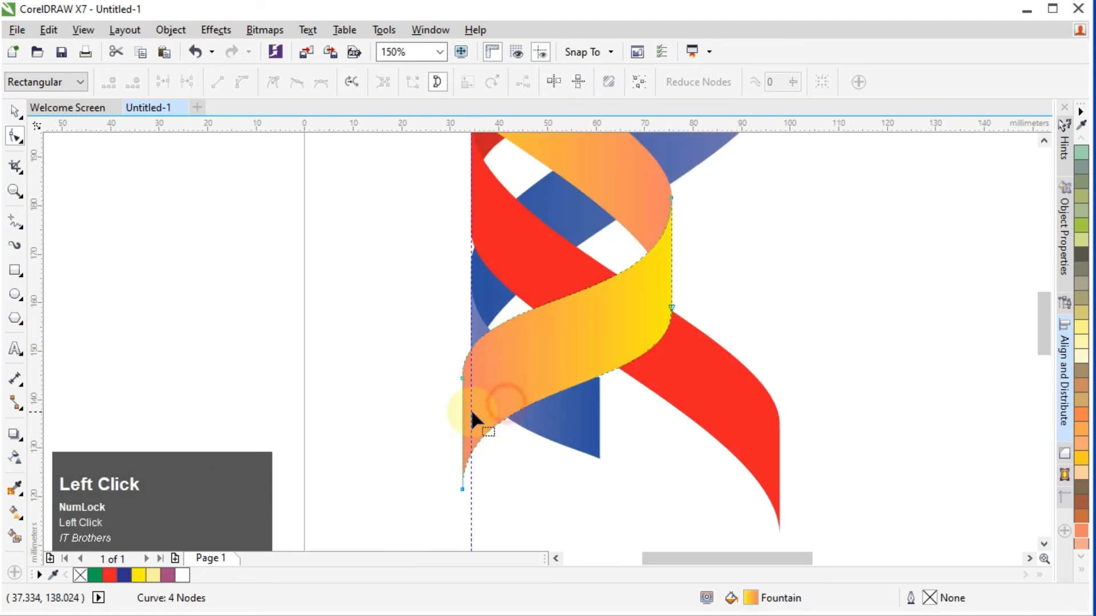
{"action": "left_click", "coordinate": [461, 378]}
{"action": "left_click", "coordinate": [461, 489], "text": "shift"}
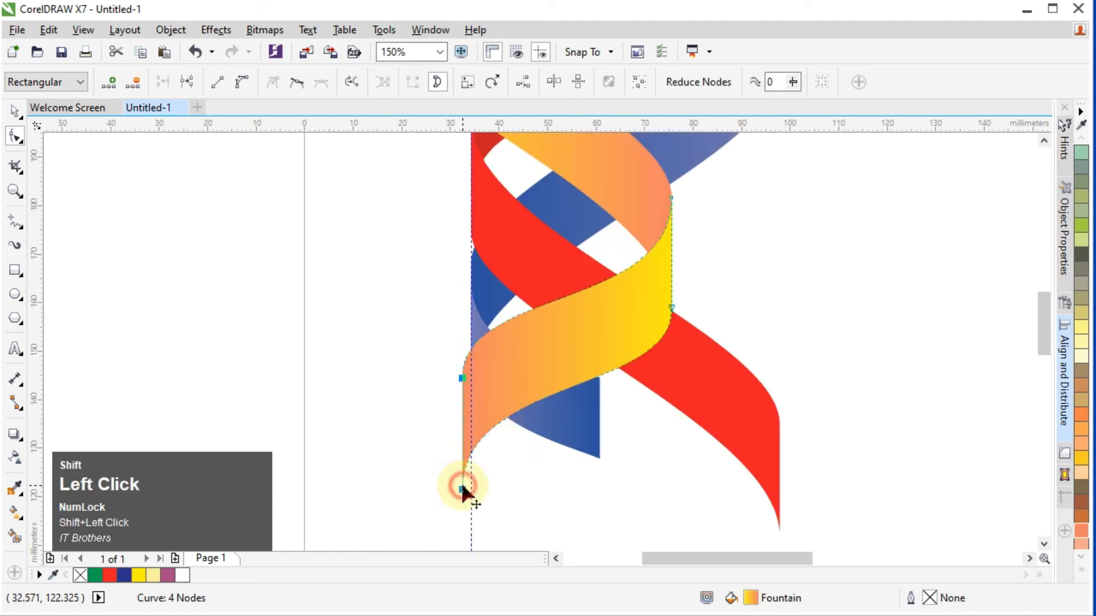
{"action": "left_click_drag", "start_coordinate": [461, 487], "coordinate": [471, 489]}
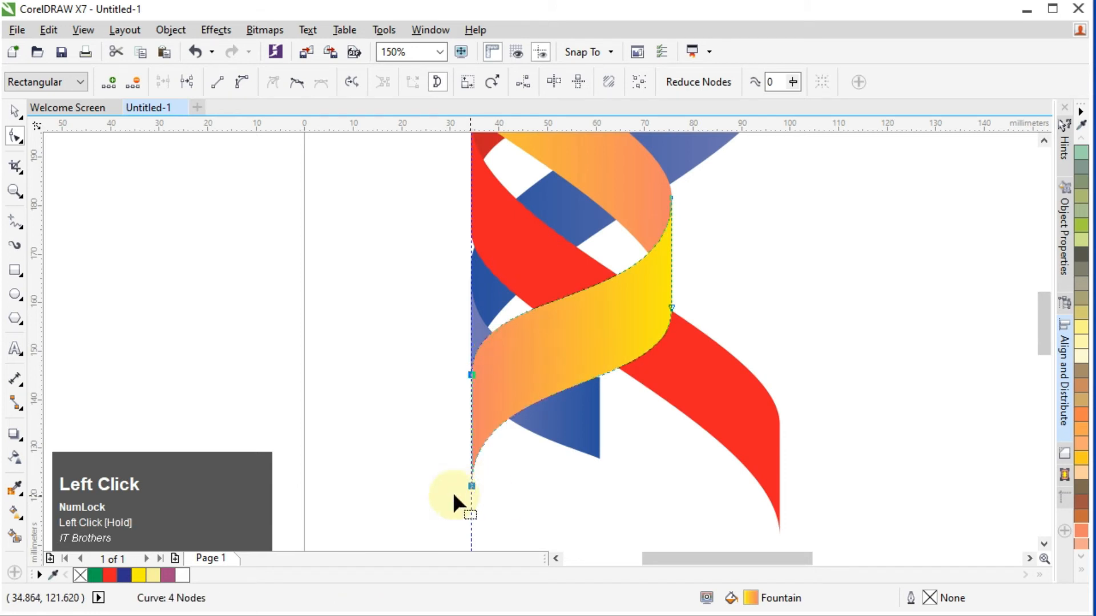
Shorten the upper yellow band by moving its two left end nodes down and right onto the vertical guideline
{"action": "scroll", "coordinate": [487, 494], "scroll_direction": "down", "scroll_amount": 1}
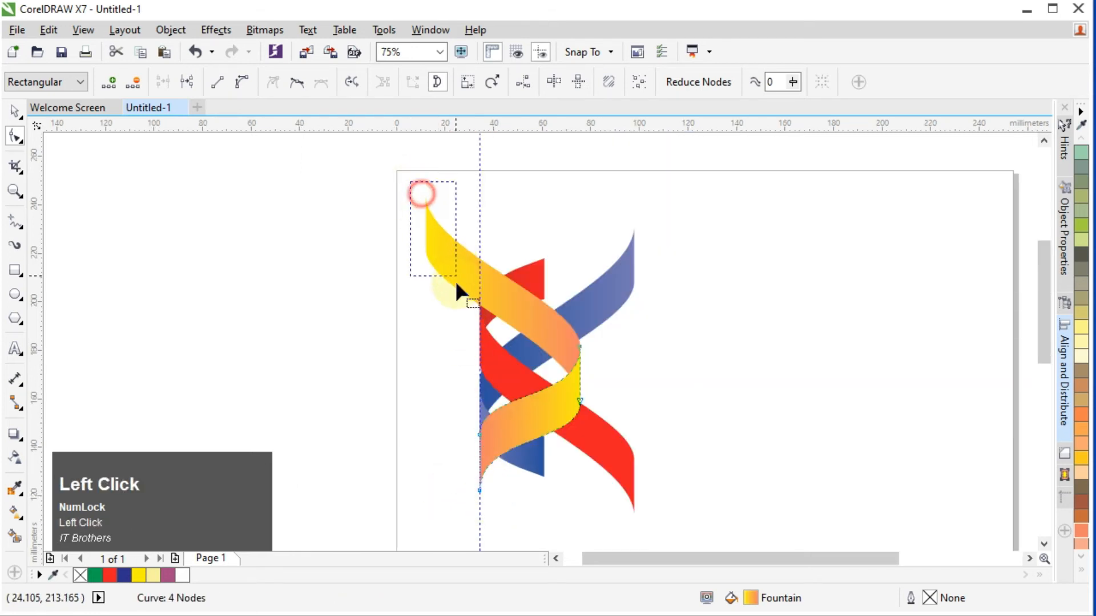
{"action": "left_click_drag", "start_coordinate": [455, 278], "coordinate": [460, 262]}
{"action": "left_click_drag", "start_coordinate": [415, 179], "coordinate": [479, 250]}
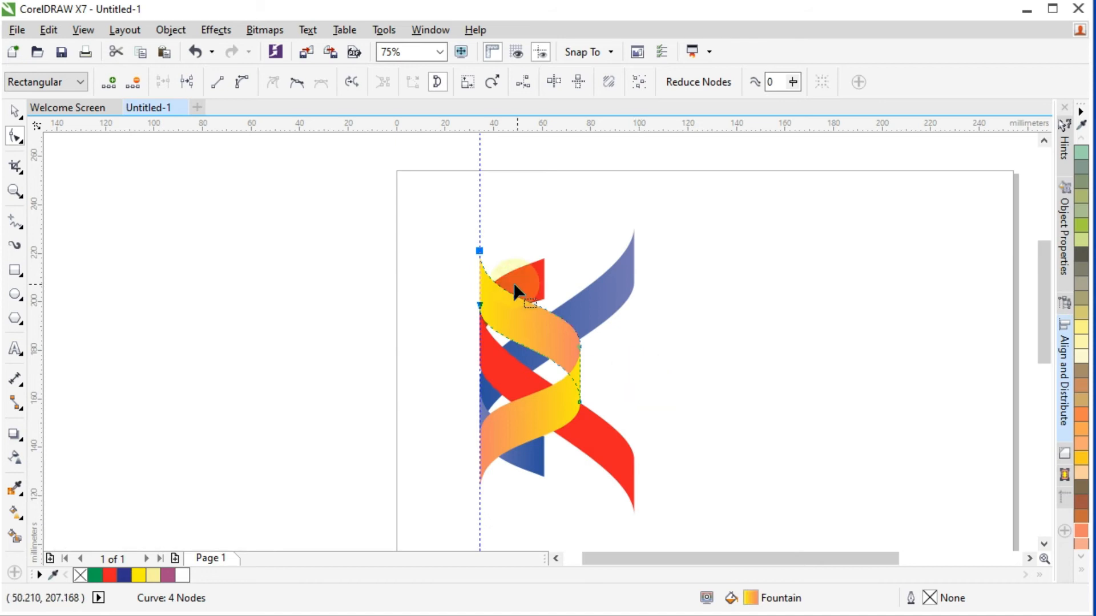
{"action": "left_click", "coordinate": [17, 110]}
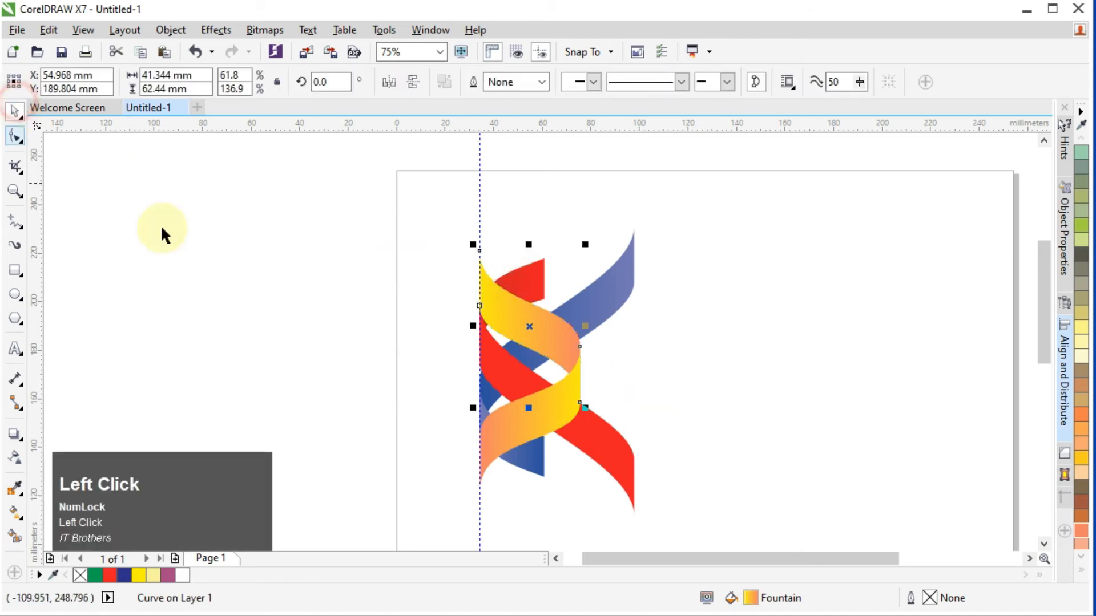
Narrow the upper yellow band by moving its two right end nodes about 2.8 mm to the left
{"action": "left_click", "coordinate": [577, 342]}
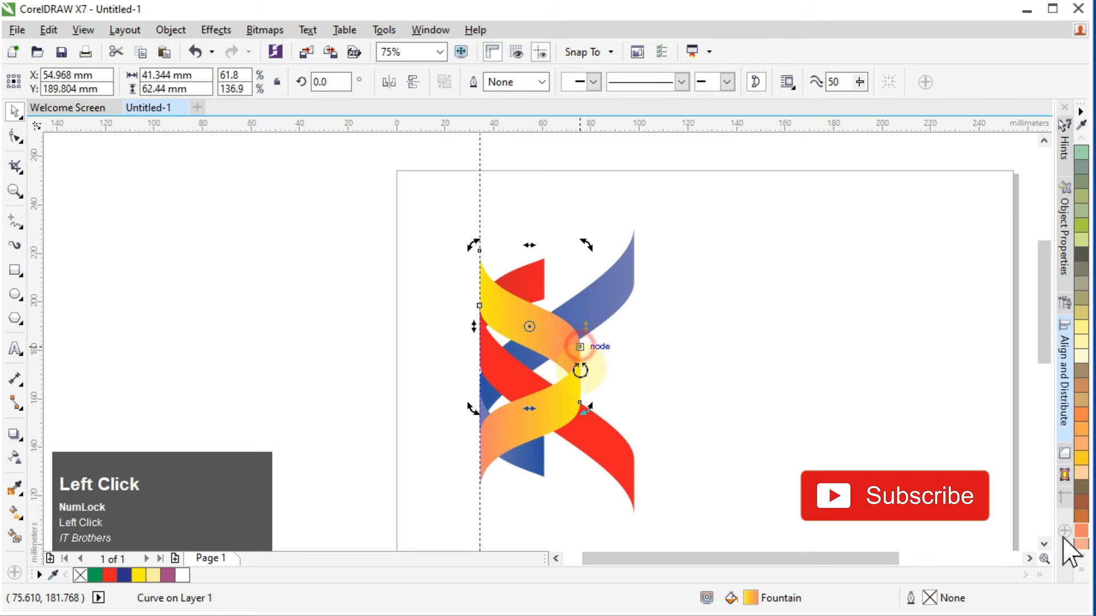
{"action": "scroll", "coordinate": [583, 377], "scroll_direction": "up", "scroll_amount": 2}
{"action": "double_click", "coordinate": [523, 401]}
{"action": "left_click", "coordinate": [576, 428]}
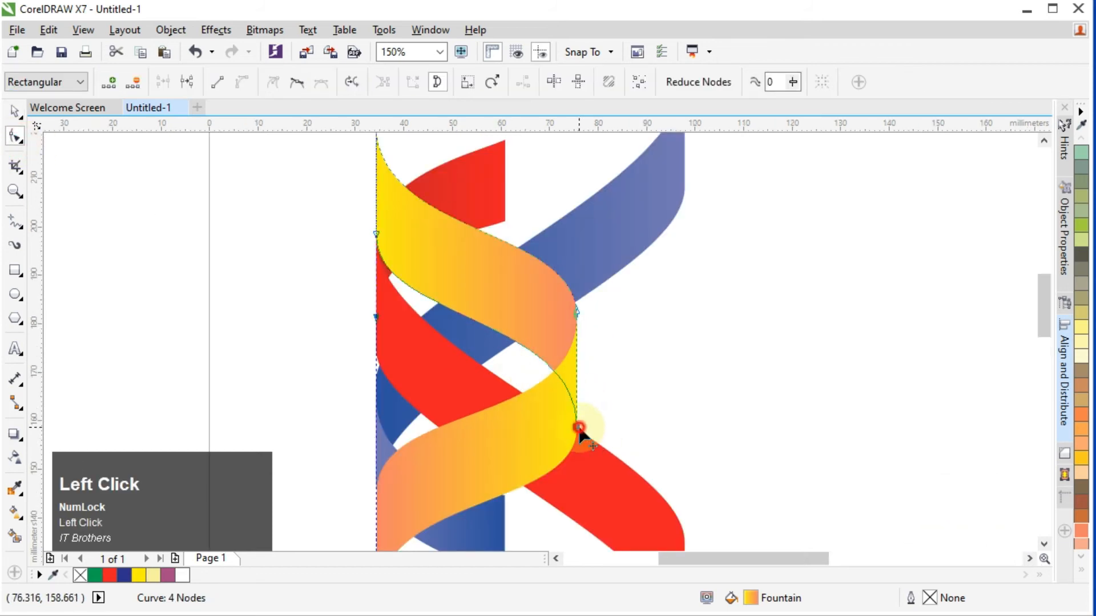
{"action": "left_click", "coordinate": [577, 313], "text": "shift"}
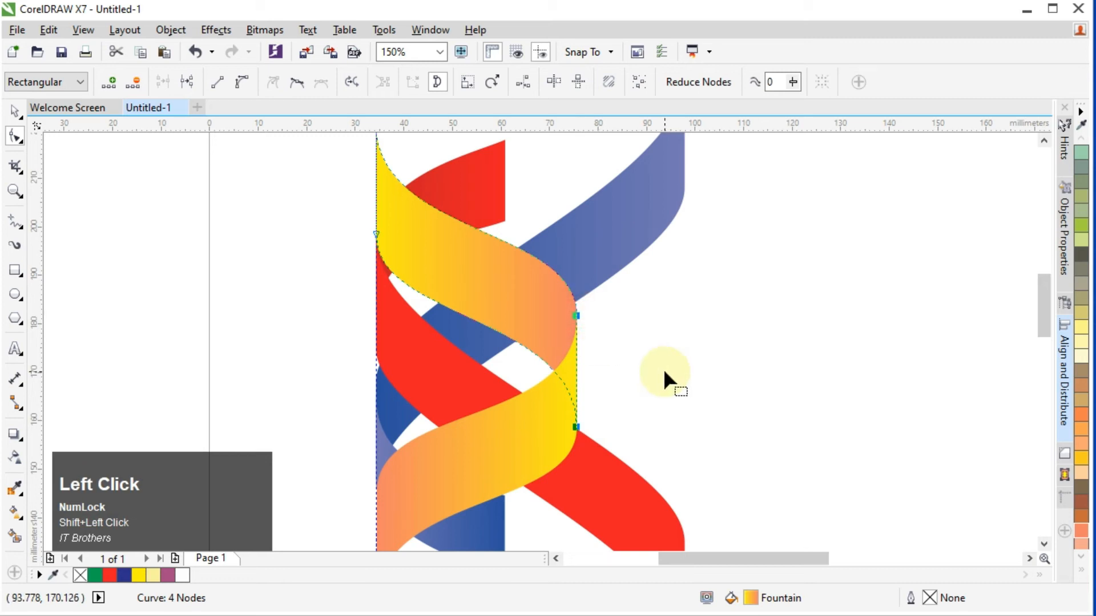
{"action": "key", "text": "Left"}
{"action": "key", "text": "Left"}
{"action": "key", "text": "Left"}
{"action": "key", "text": "Left"}
{"action": "key", "text": "Left"}
{"action": "key", "text": "Left"}
{"action": "key", "text": "Left"}
{"action": "key", "text": "Left"}
{"action": "key", "text": "Left"}
{"action": "key", "text": "Left"}
{"action": "key", "text": "Left"}
{"action": "key", "text": "Left"}
{"action": "key", "text": "Left"}
{"action": "key", "text": "Left"}
{"action": "key", "text": "Left"}
{"action": "key", "text": "Left"}
{"action": "key", "text": "Left"}
{"action": "key", "text": "Left"}
{"action": "key", "text": "Left"}
{"action": "key", "text": "Left"}
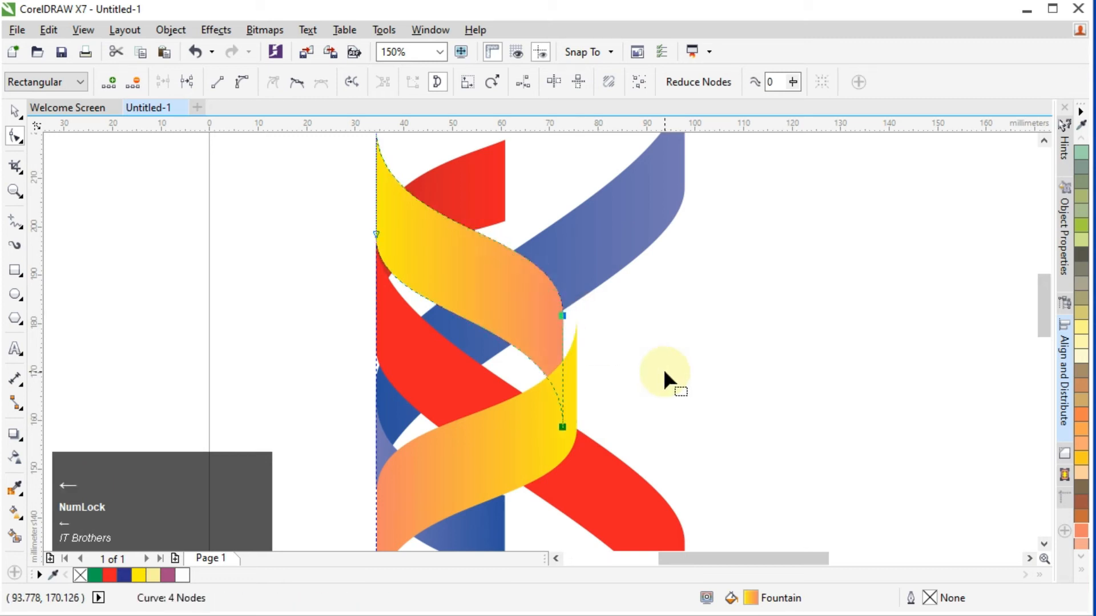
Move the lower yellow band's two right end nodes left until they line up with the upper yellow band's right edge
{"action": "left_click", "coordinate": [489, 410]}
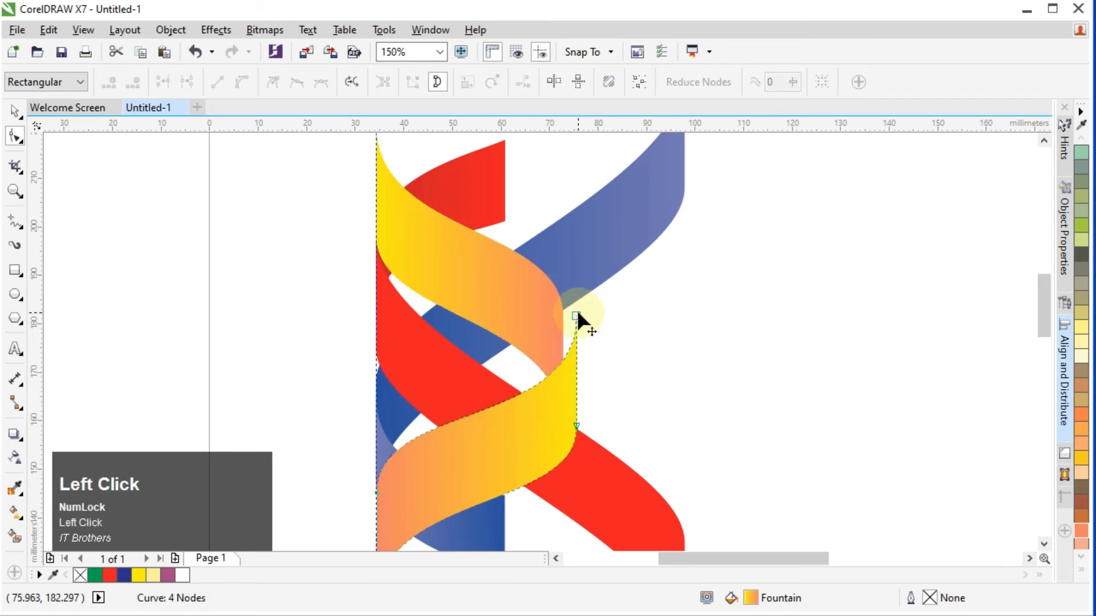
{"action": "left_click", "coordinate": [577, 315]}
{"action": "left_click", "coordinate": [576, 428], "text": "shift"}
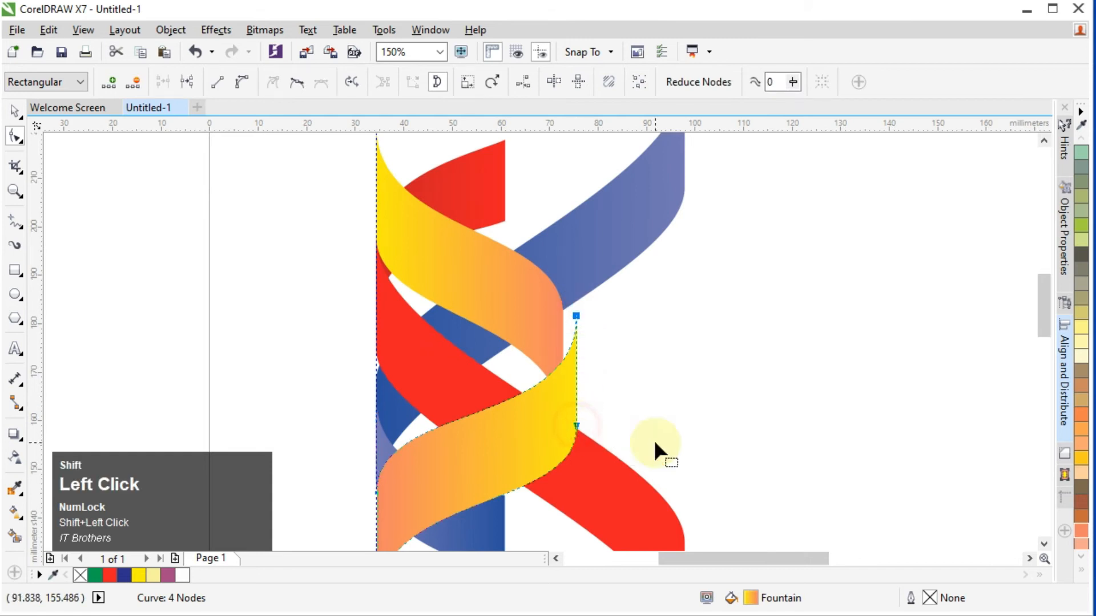
{"action": "key", "text": "Left"}
{"action": "key", "text": "Left"}
{"action": "key", "text": "Left"}
{"action": "key", "text": "Left"}
{"action": "key", "text": "Left"}
{"action": "key", "text": "Left"}
{"action": "key", "text": "Left"}
{"action": "key", "text": "Left"}
{"action": "key", "text": "Left"}
{"action": "key", "text": "Left"}
{"action": "key", "text": "Left"}
{"action": "key", "text": "Left"}
{"action": "key", "text": "Left"}
{"action": "key", "text": "Left"}
{"action": "key", "text": "Left"}
{"action": "key", "text": "Left"}
{"action": "key", "text": "Left"}
{"action": "key", "text": "Left"}
{"action": "key", "text": "Left"}
{"action": "key", "text": "Left"}
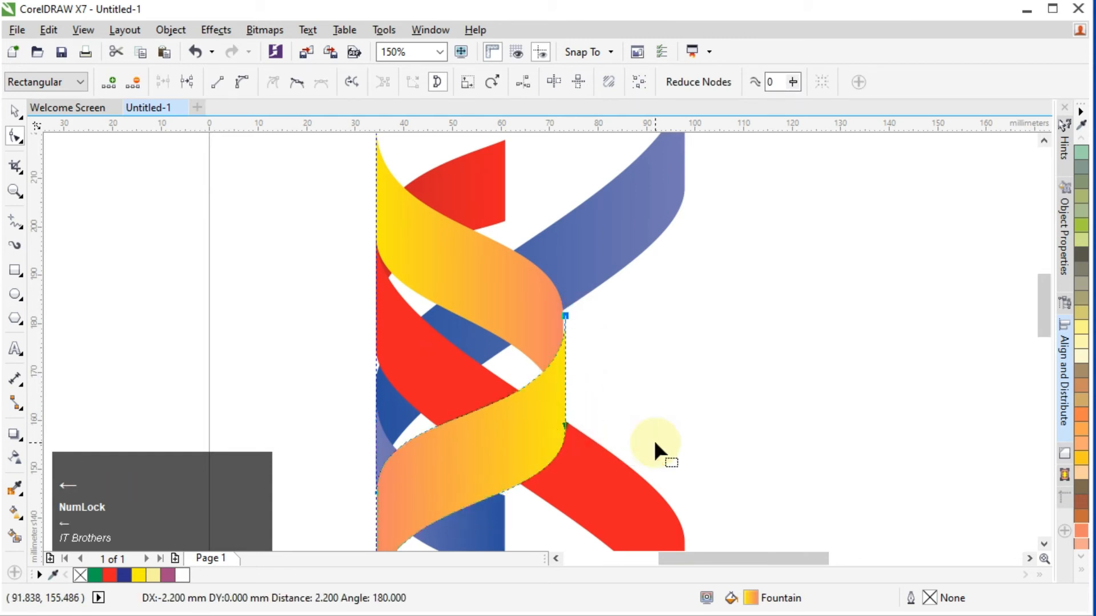
{"action": "key", "text": "Left"}
{"action": "key", "text": "Left"}
{"action": "key", "text": "Left"}
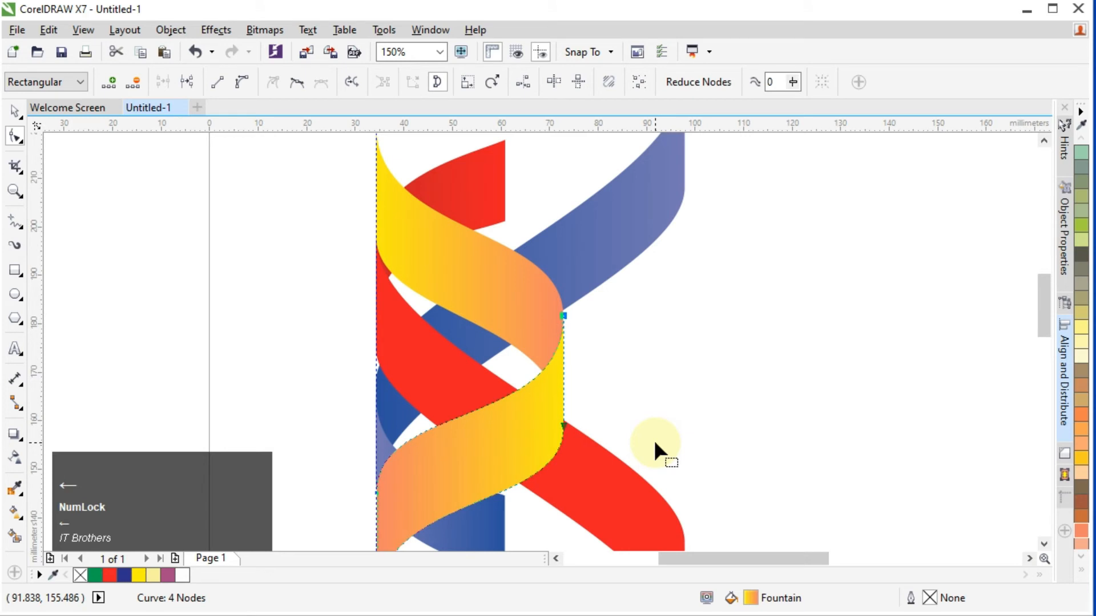
{"action": "left_click", "coordinate": [15, 111]}
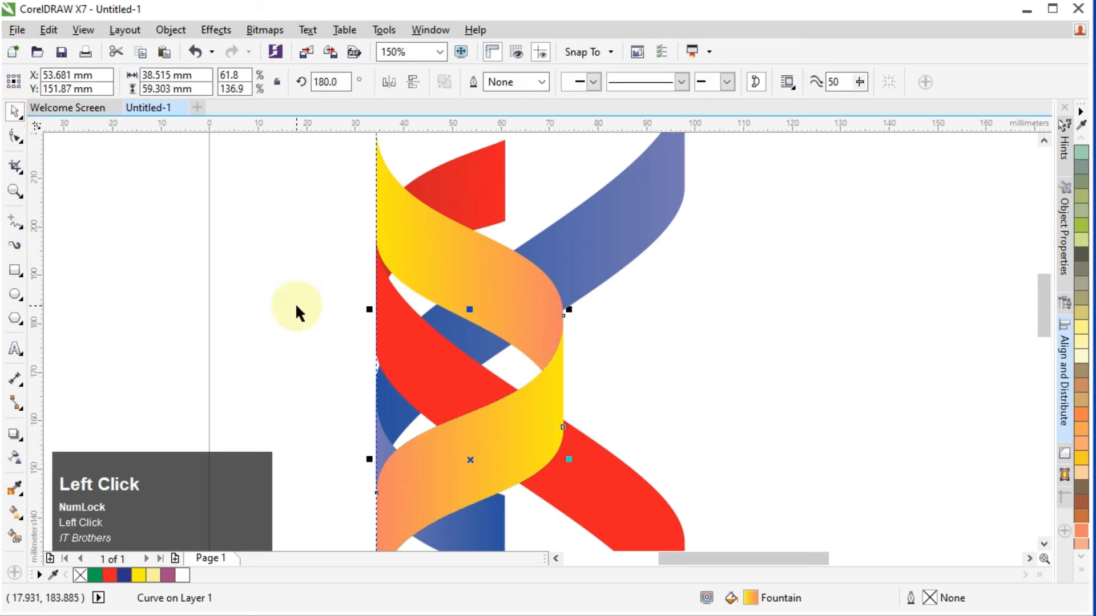
{"action": "scroll", "coordinate": [343, 317], "scroll_direction": "down", "scroll_amount": 1}
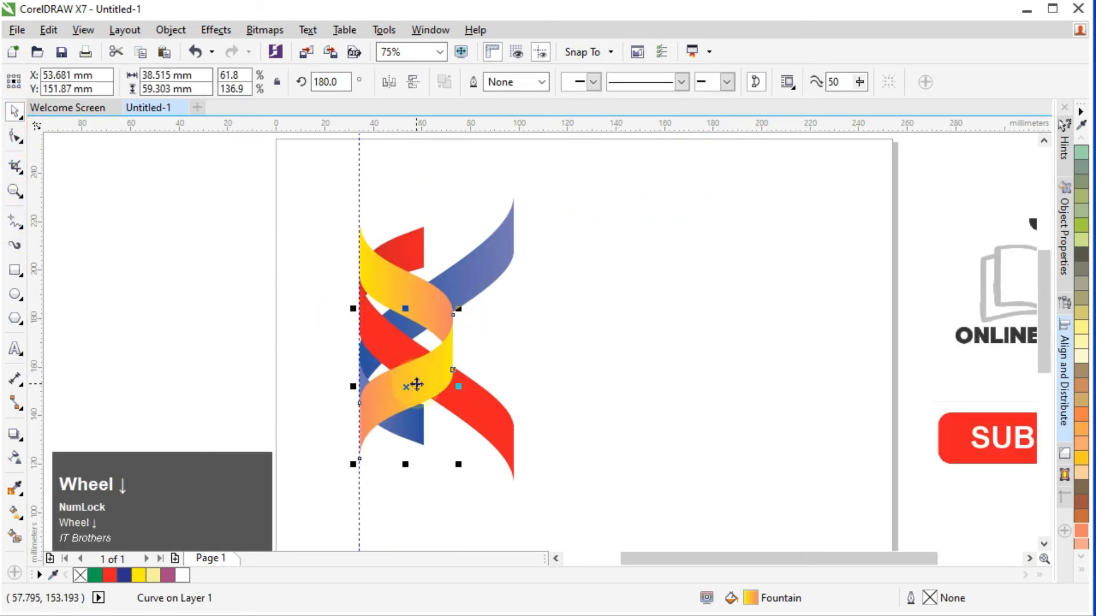
{"action": "left_click", "coordinate": [535, 383]}
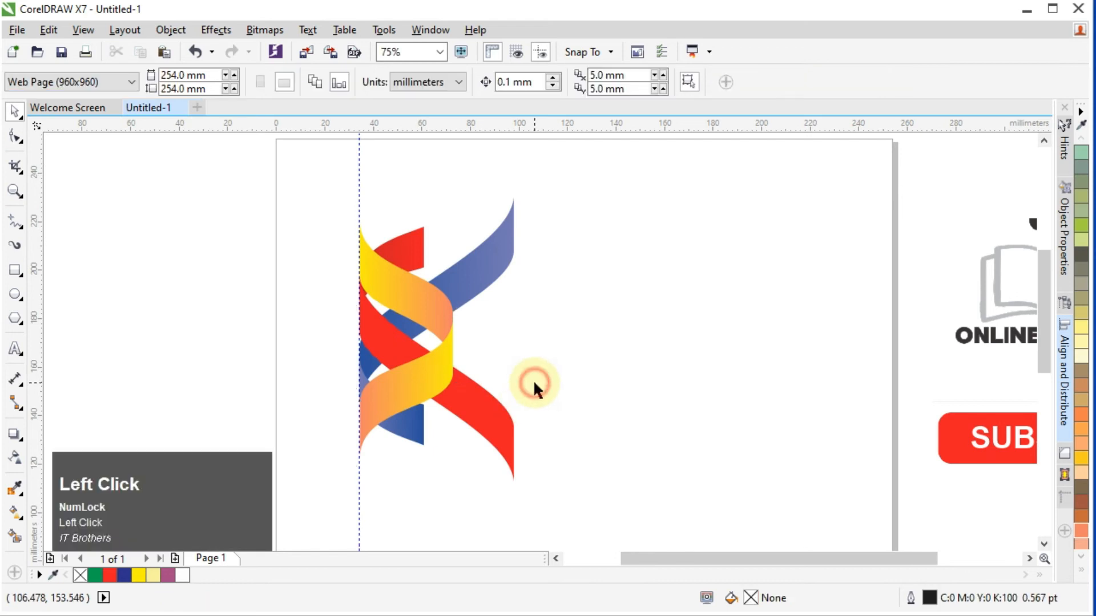
Compress both yellow bands together vertically about their centre to an overall height of about 87.8 mm
{"action": "left_click", "coordinate": [437, 322]}
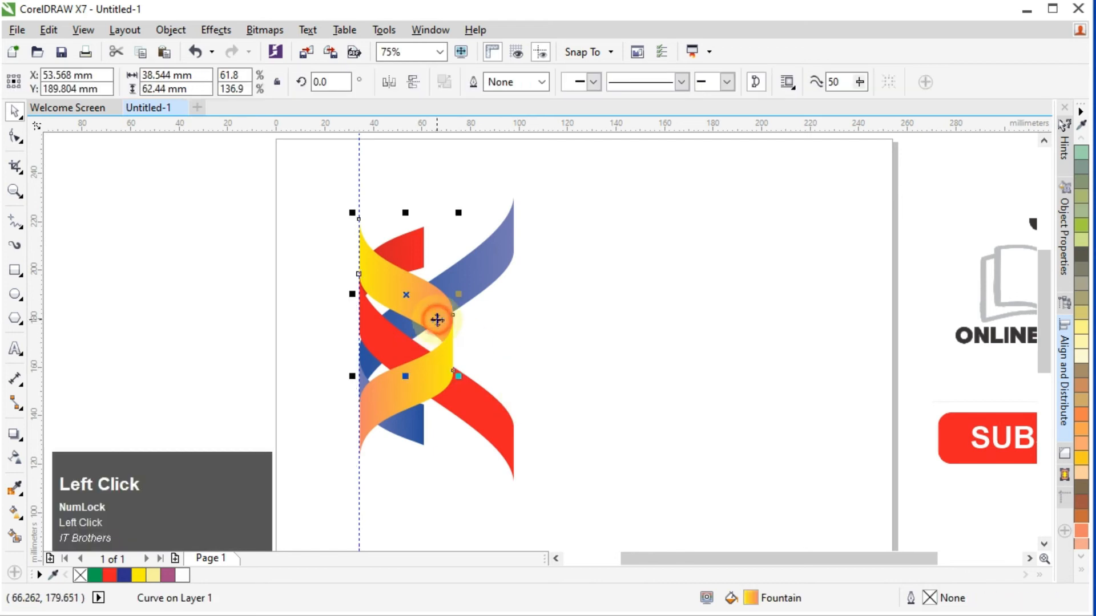
{"action": "left_click", "coordinate": [419, 382], "text": "shift"}
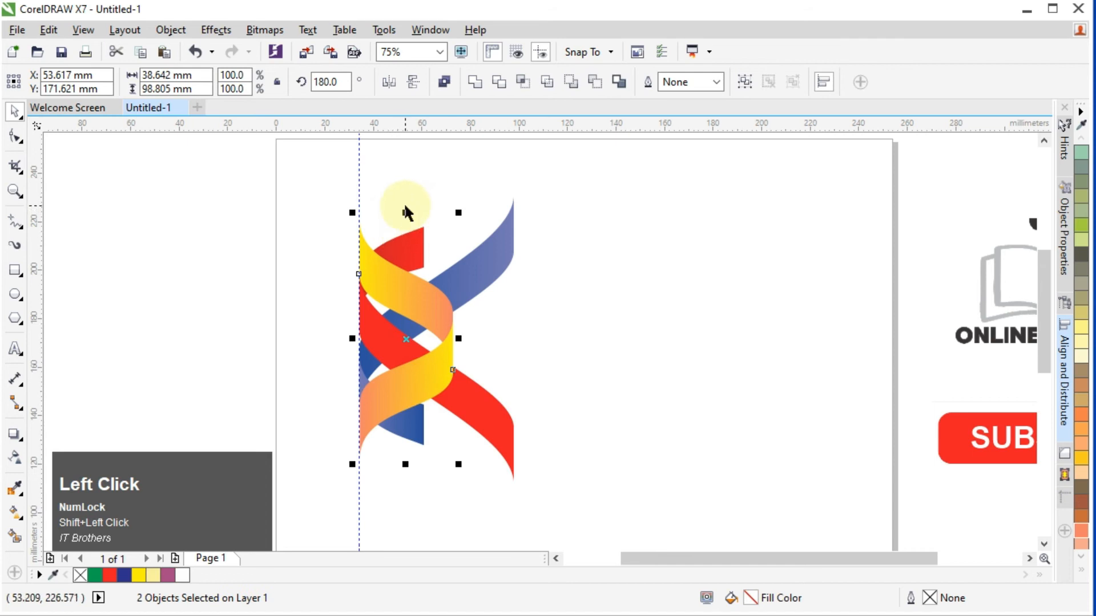
{"action": "left_click_drag", "start_coordinate": [406, 211], "coordinate": [406, 226]}
{"action": "left_click", "coordinate": [381, 404]}
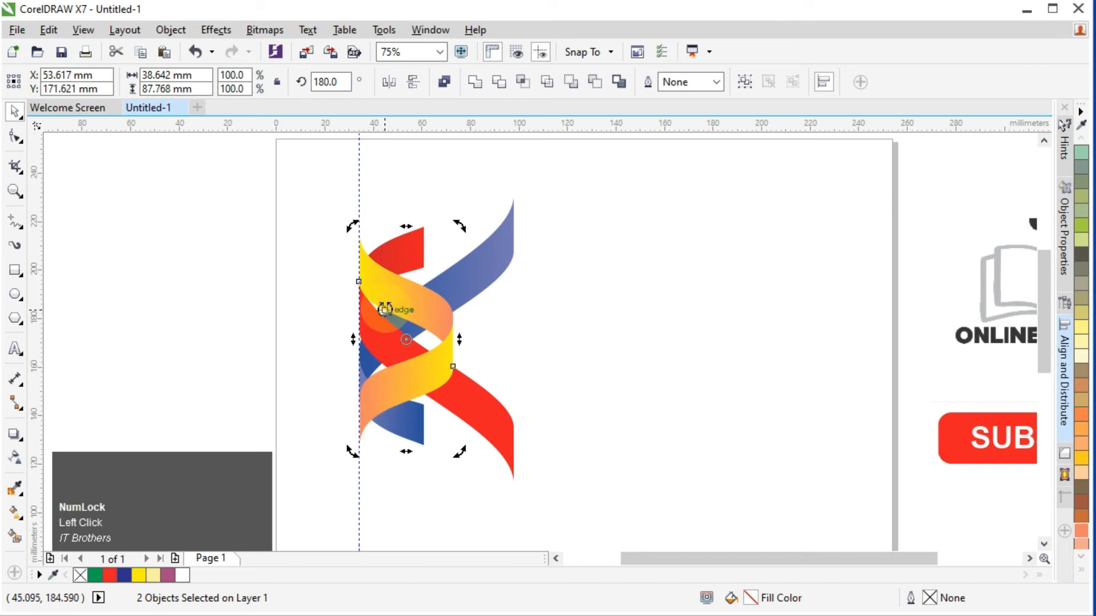
Place horizontal guidelines level with the top of the short red ribbon and the bottom of the short blue ribbon
{"action": "left_click", "coordinate": [295, 267]}
{"action": "left_click", "coordinate": [376, 279]}
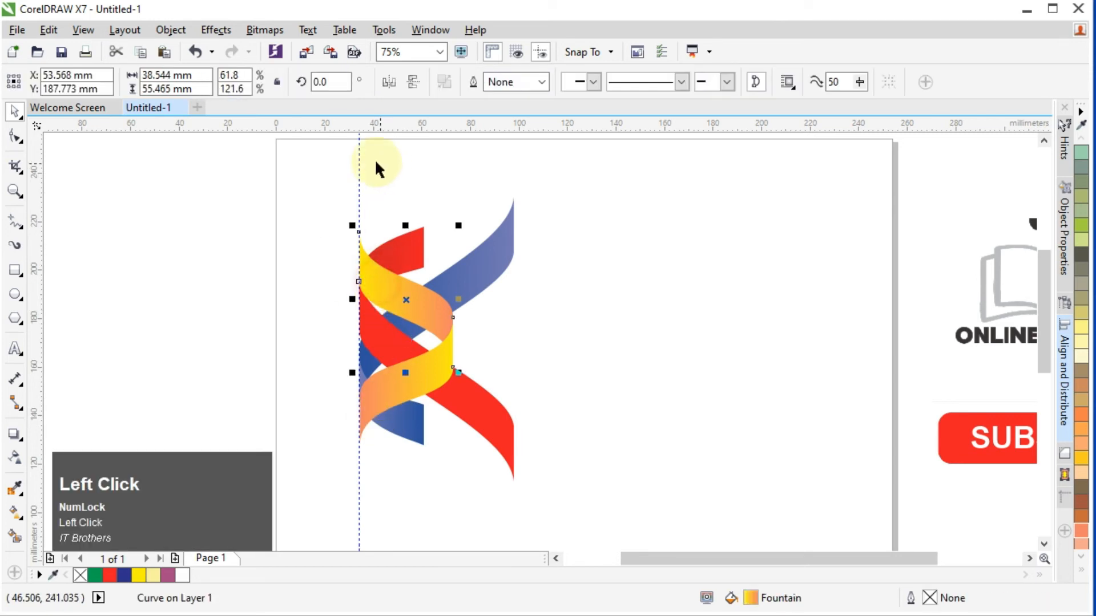
{"action": "left_click_drag", "start_coordinate": [388, 126], "coordinate": [421, 445]}
{"action": "scroll", "coordinate": [419, 446], "scroll_direction": "up", "scroll_amount": 2}
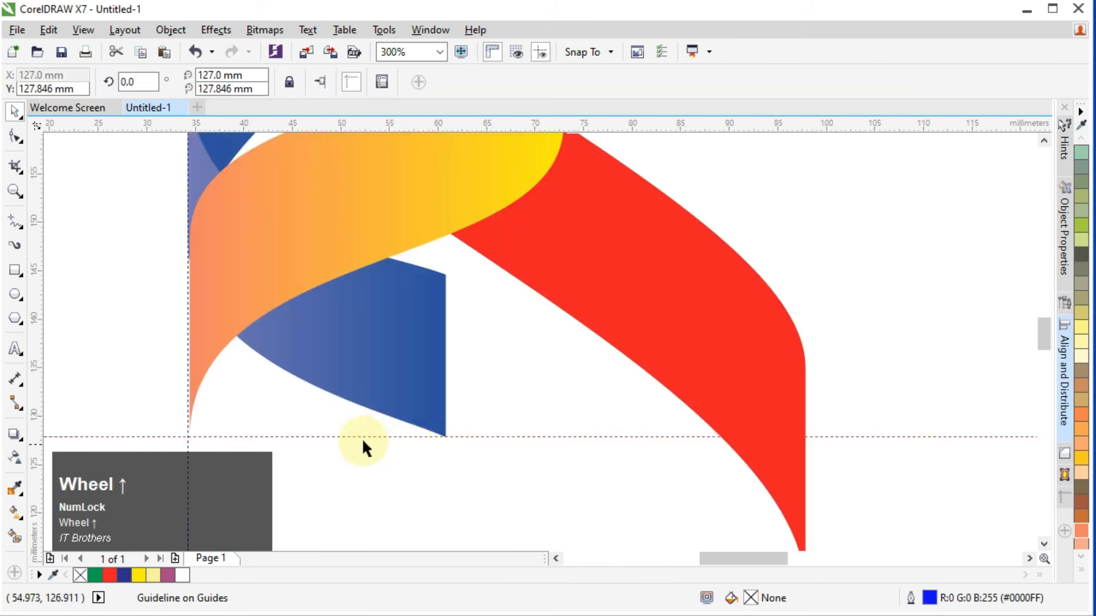
Extend the lower yellow band by moving its two left end nodes straight down, slightly past the lower horizontal guideline
{"action": "left_click", "coordinate": [203, 336]}
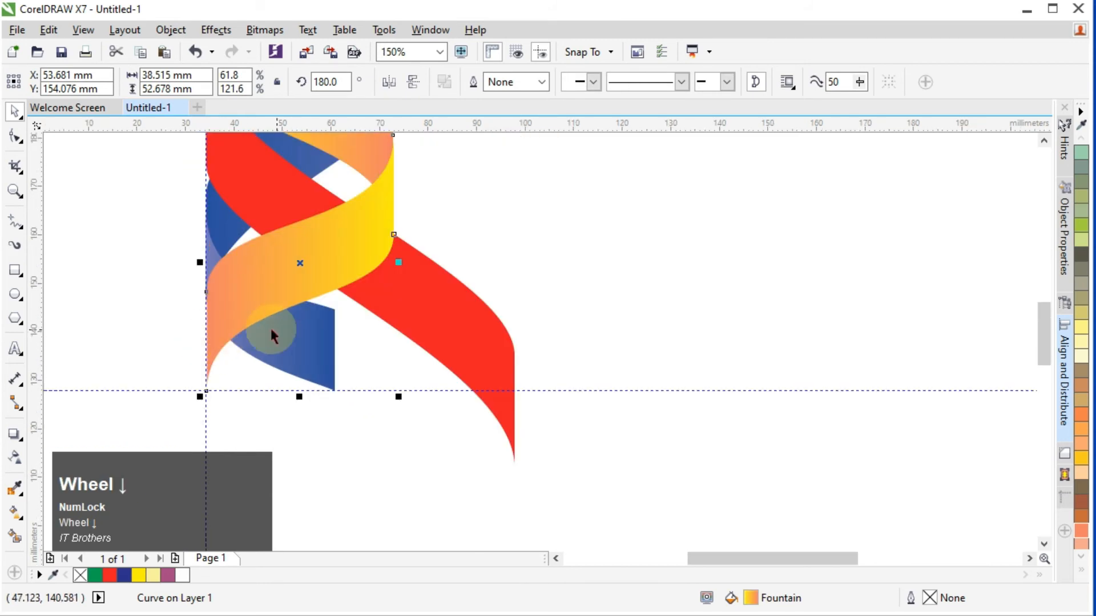
{"action": "left_click", "coordinate": [15, 136]}
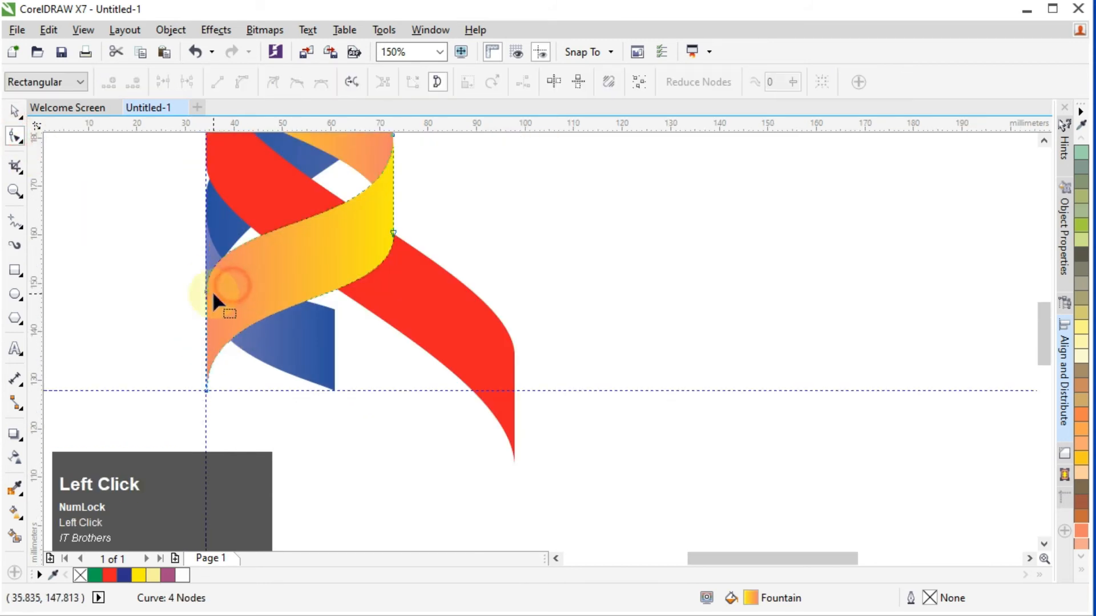
{"action": "left_click", "coordinate": [206, 292]}
{"action": "left_click", "coordinate": [206, 390], "text": "shift"}
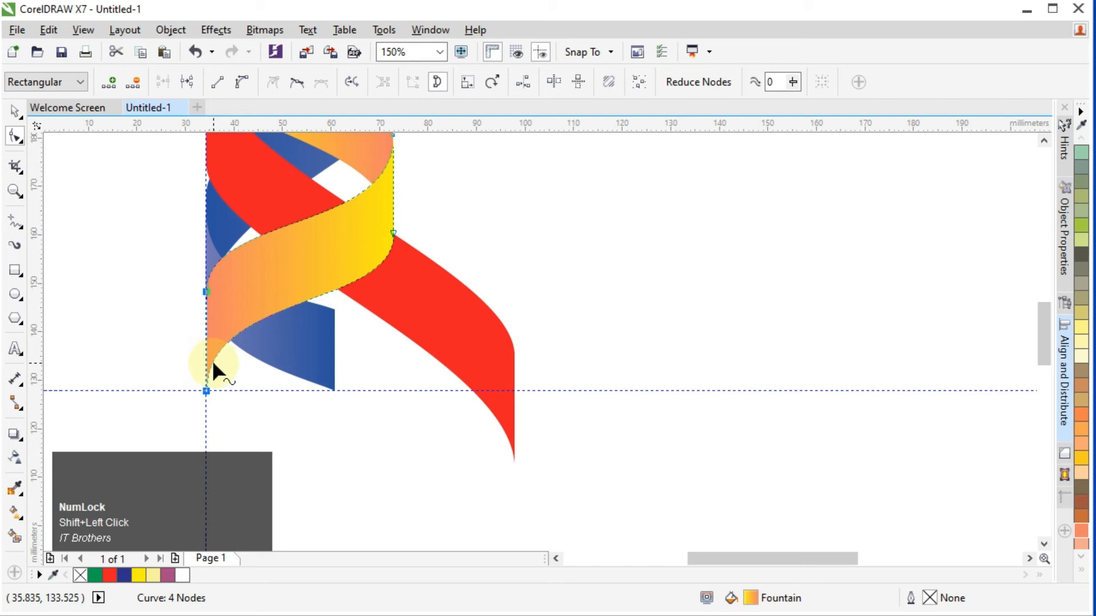
{"action": "key", "text": "Down"}
{"action": "key", "text": "Down"}
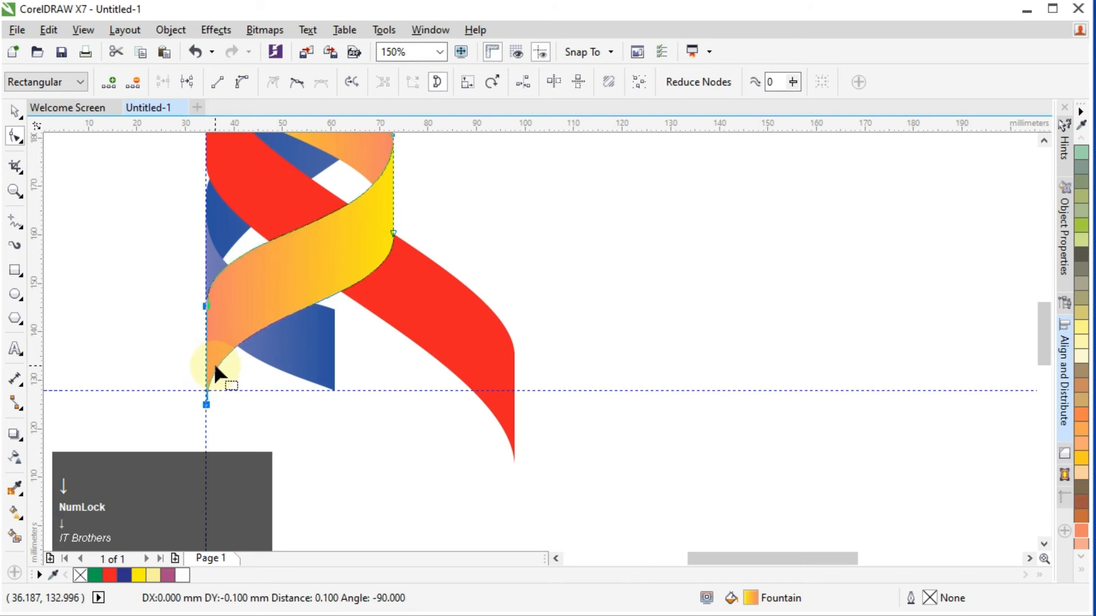
Extend the upper yellow band by moving its two left end nodes straight up about 15.5 mm, past the upper guideline
{"action": "scroll", "coordinate": [214, 366], "scroll_direction": "down", "scroll_amount": 1}
{"action": "scroll", "coordinate": [214, 365], "scroll_direction": "down", "scroll_amount": 2}
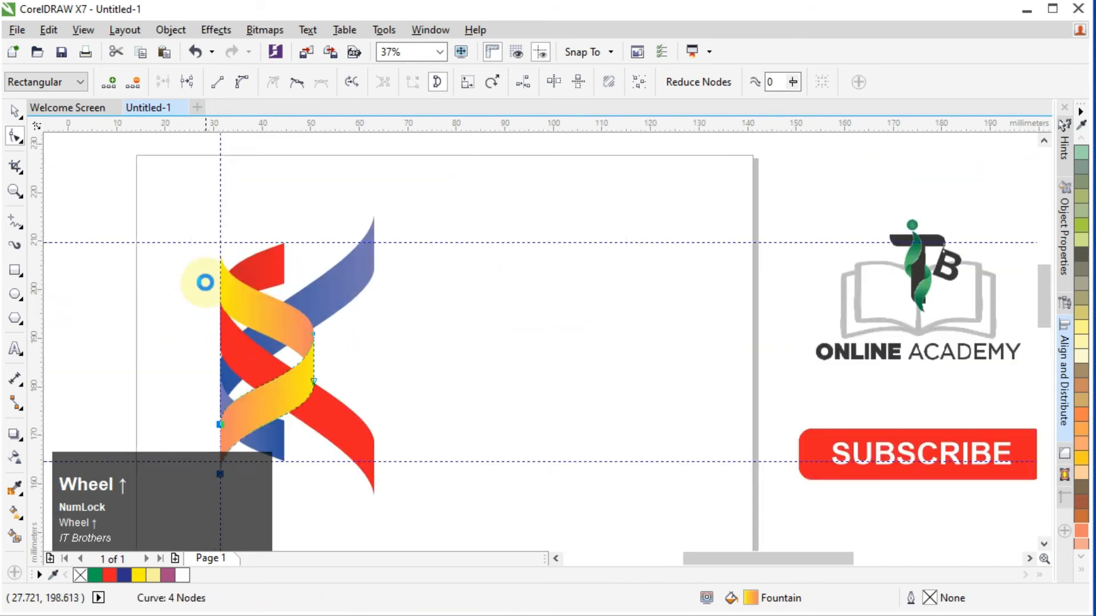
{"action": "scroll", "coordinate": [203, 276], "scroll_direction": "up", "scroll_amount": 3}
{"action": "left_click", "coordinate": [344, 147]}
{"action": "left_click", "coordinate": [344, 348], "text": "shift"}
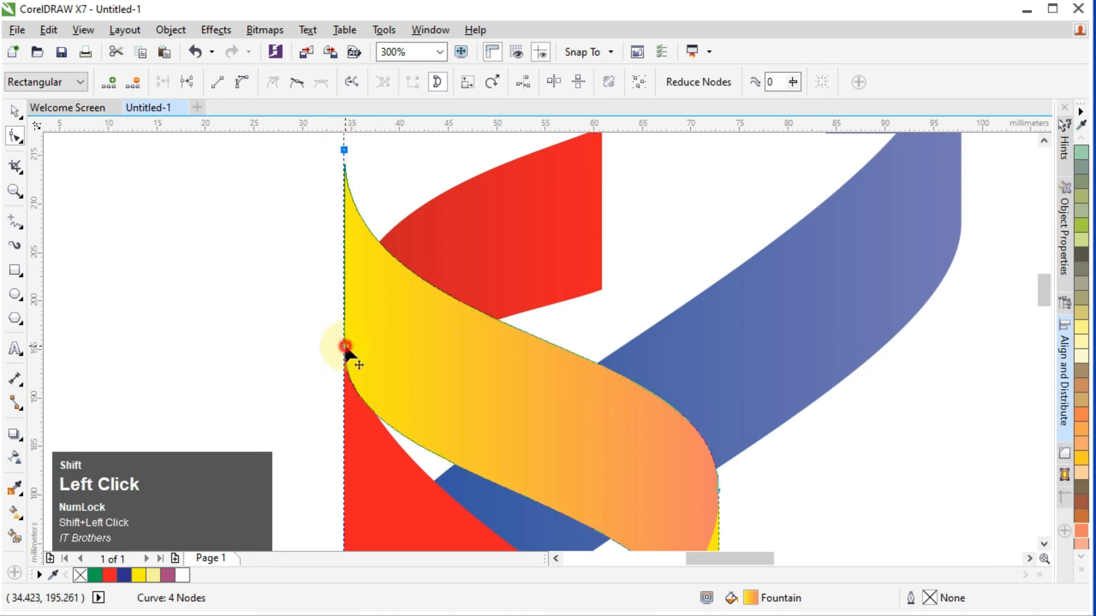
{"action": "scroll", "coordinate": [349, 323], "scroll_direction": "down", "scroll_amount": 1}
{"action": "key", "text": "Up"}
{"action": "key", "text": "Up"}
{"action": "key", "text": "Up"}
{"action": "key", "text": "Up"}
{"action": "key", "text": "Up"}
{"action": "key", "text": "Up"}
{"action": "key", "text": "Up"}
{"action": "key", "text": "Up"}
{"action": "key", "text": "Up"}
{"action": "key", "text": "Up"}
{"action": "key", "text": "Up"}
{"action": "key", "text": "Up"}
{"action": "key", "text": "Up"}
{"action": "key", "text": "Up"}
{"action": "key", "text": "Up"}
{"action": "key", "text": "Up"}
{"action": "key", "text": "Up"}
{"action": "key", "text": "Up"}
{"action": "key", "text": "Up"}
{"action": "key", "text": "Up"}
{"action": "key", "text": "Up"}
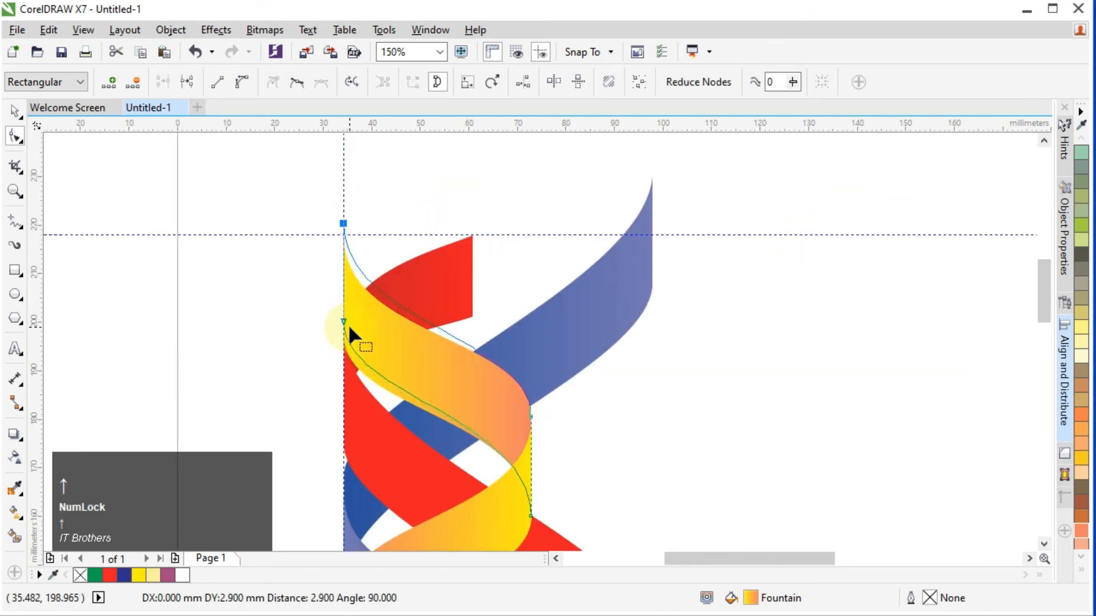
{"action": "key", "text": "Up"}
{"action": "key", "text": "Up"}
{"action": "key", "text": "Up"}
{"action": "key", "text": "Up"}
{"action": "key", "text": "Up"}
{"action": "key", "text": "Up"}
{"action": "key", "text": "Up"}
{"action": "key", "text": "Up"}
{"action": "key", "text": "Up"}
{"action": "key", "text": "Up"}
{"action": "key", "text": "Up"}
{"action": "key", "text": "Up"}
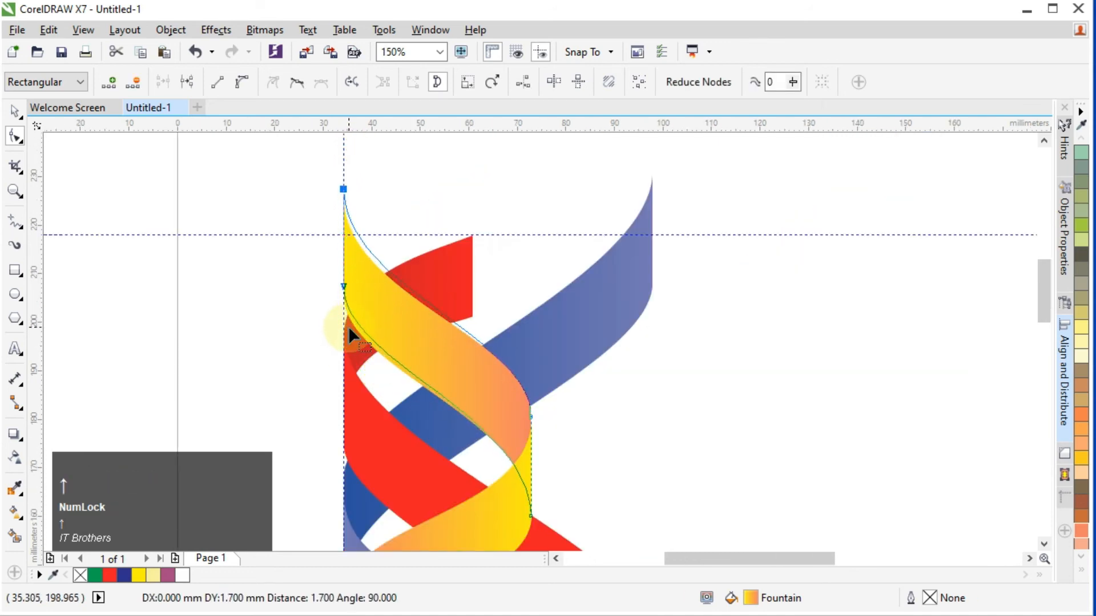
{"action": "key", "text": "Up"}
{"action": "key", "text": "Up"}
{"action": "key", "text": "Up"}
{"action": "key", "text": "Up"}
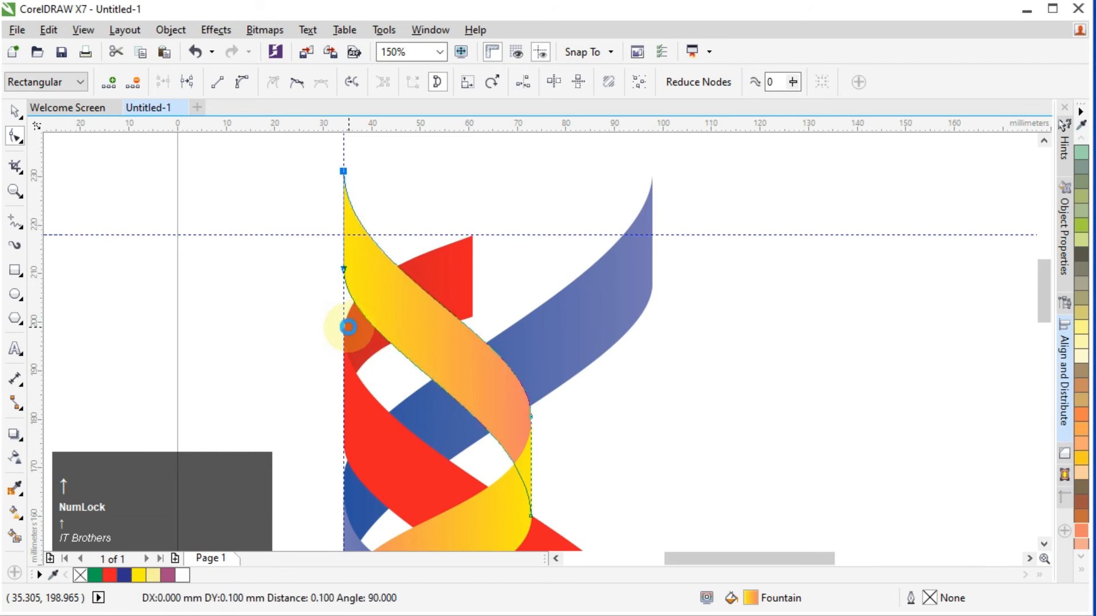
Send the upper yellow band backward in the stacking order so it passes behind the long blue ribbon
{"action": "left_click", "coordinate": [15, 111]}
{"action": "scroll", "coordinate": [136, 238], "scroll_direction": "down", "scroll_amount": 1}
{"action": "scroll", "coordinate": [218, 440], "scroll_direction": "up", "scroll_amount": 1}
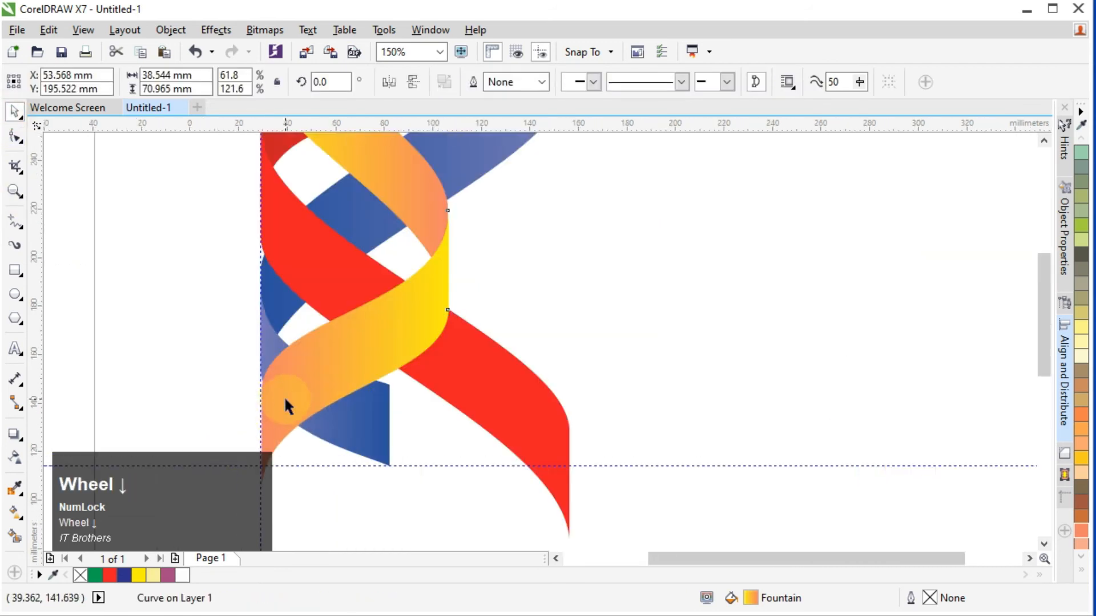
{"action": "scroll", "coordinate": [282, 392], "scroll_direction": "down", "scroll_amount": 1}
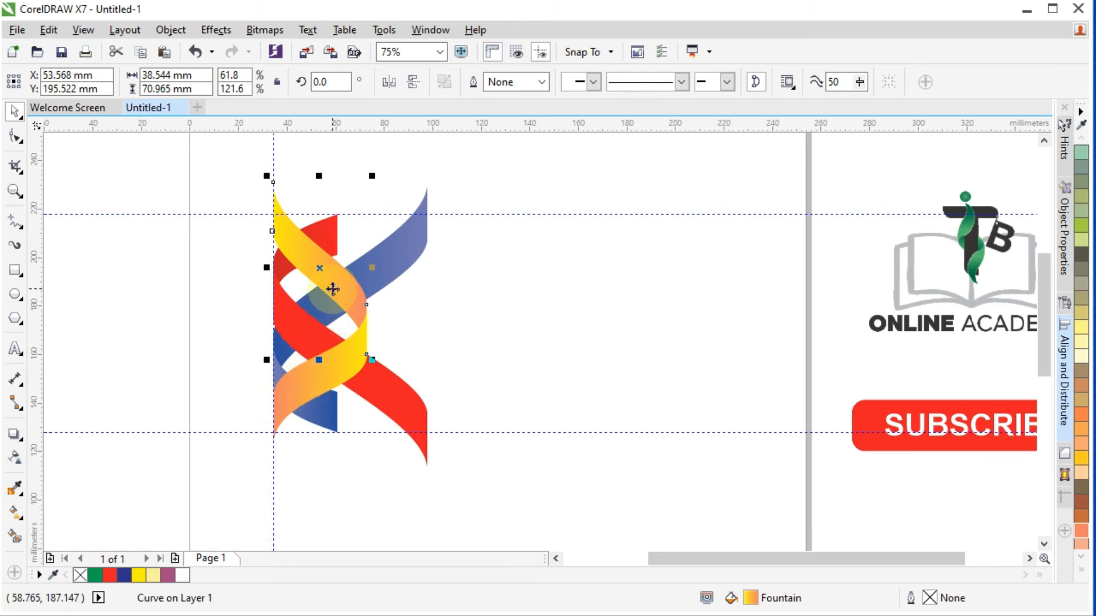
{"action": "left_click", "coordinate": [343, 285]}
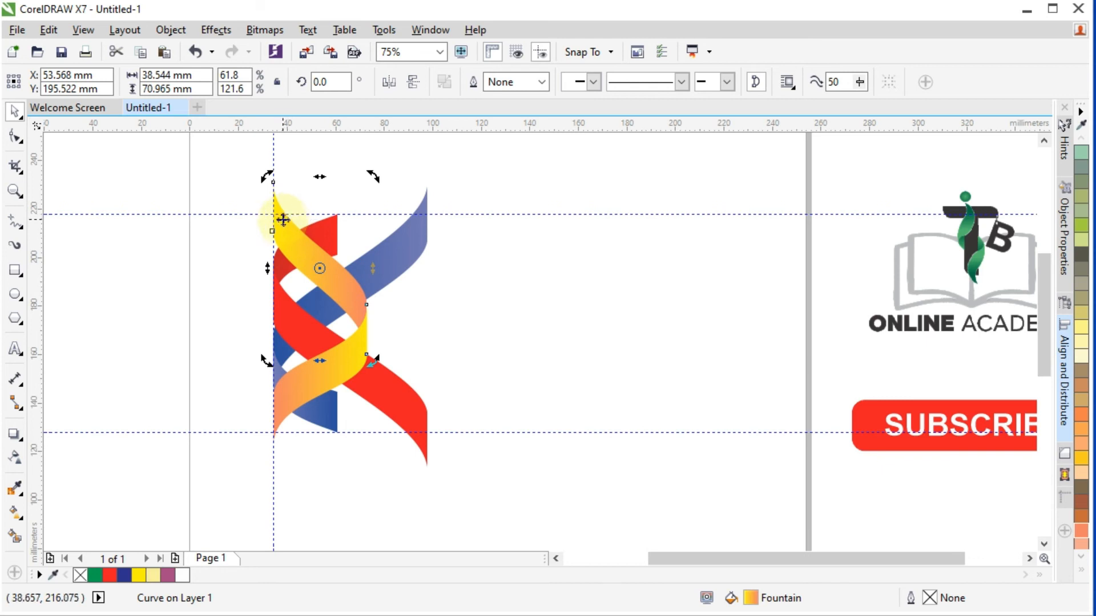
{"action": "right_click", "coordinate": [283, 219]}
{"action": "mouse_move", "coordinate": [431, 491]}
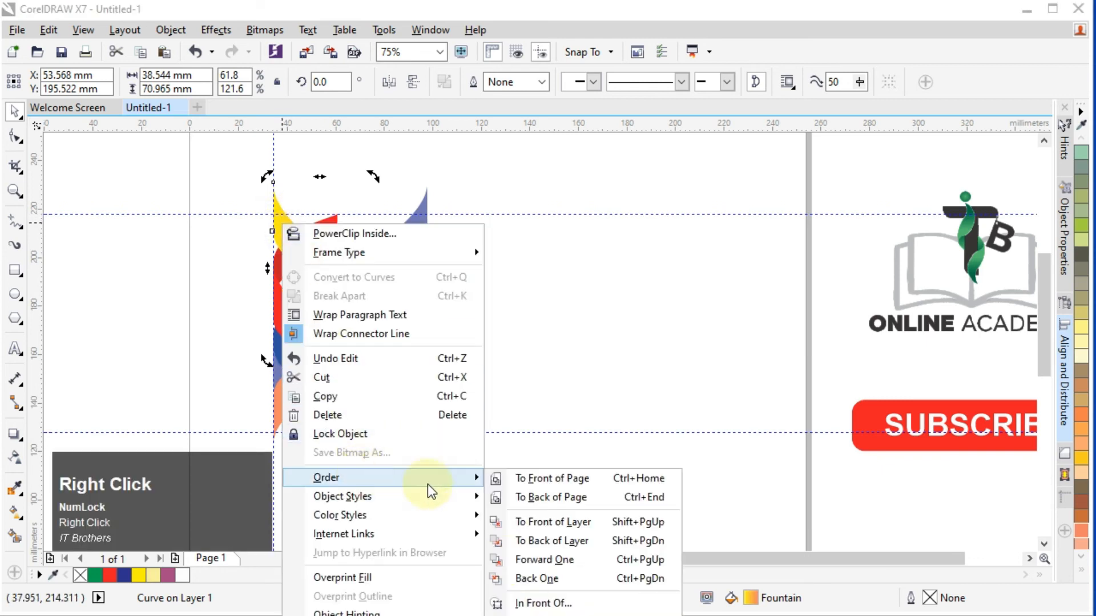
{"action": "left_click", "coordinate": [528, 578]}
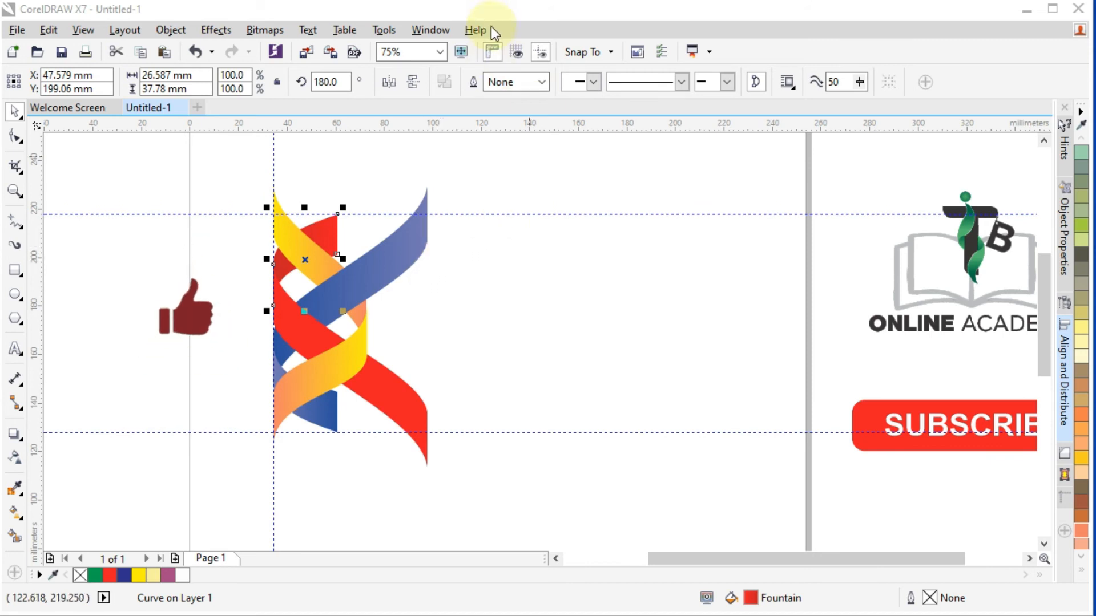
Reverse the yellow-orange fountain fill on both the upper and the lower yellow bands
{"action": "left_click", "coordinate": [295, 248]}
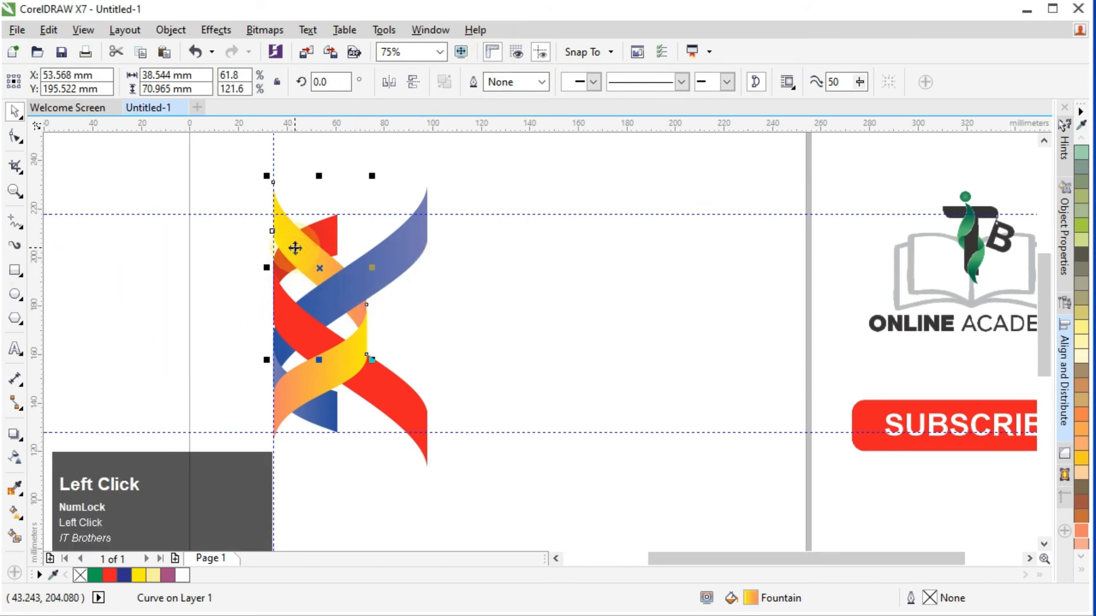
{"action": "left_click", "coordinate": [15, 511]}
{"action": "left_click", "coordinate": [515, 80]}
{"action": "left_click", "coordinate": [347, 355]}
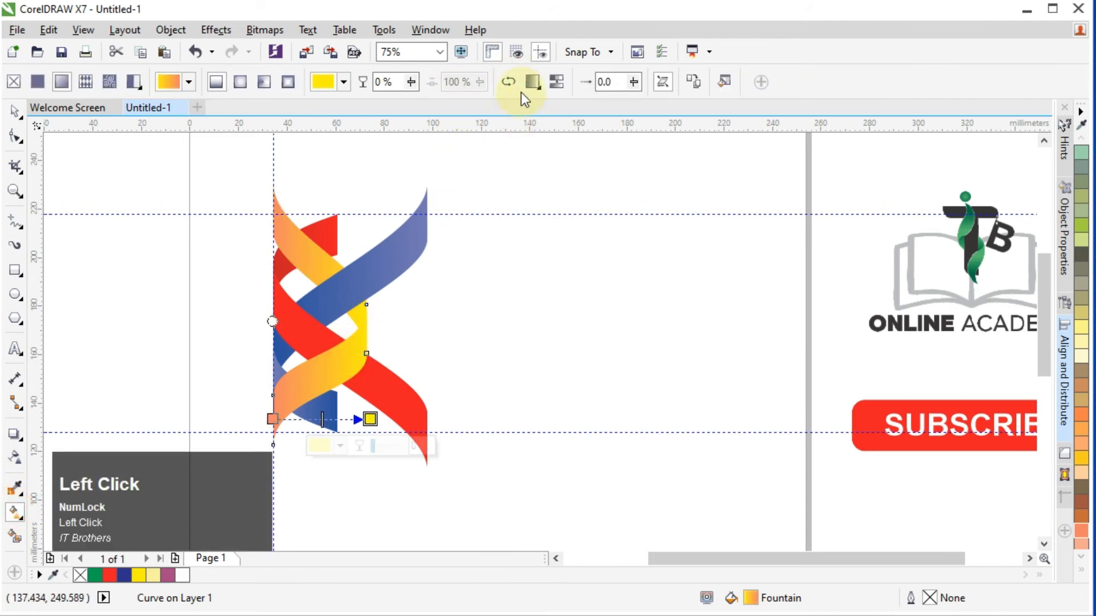
{"action": "left_click", "coordinate": [510, 82]}
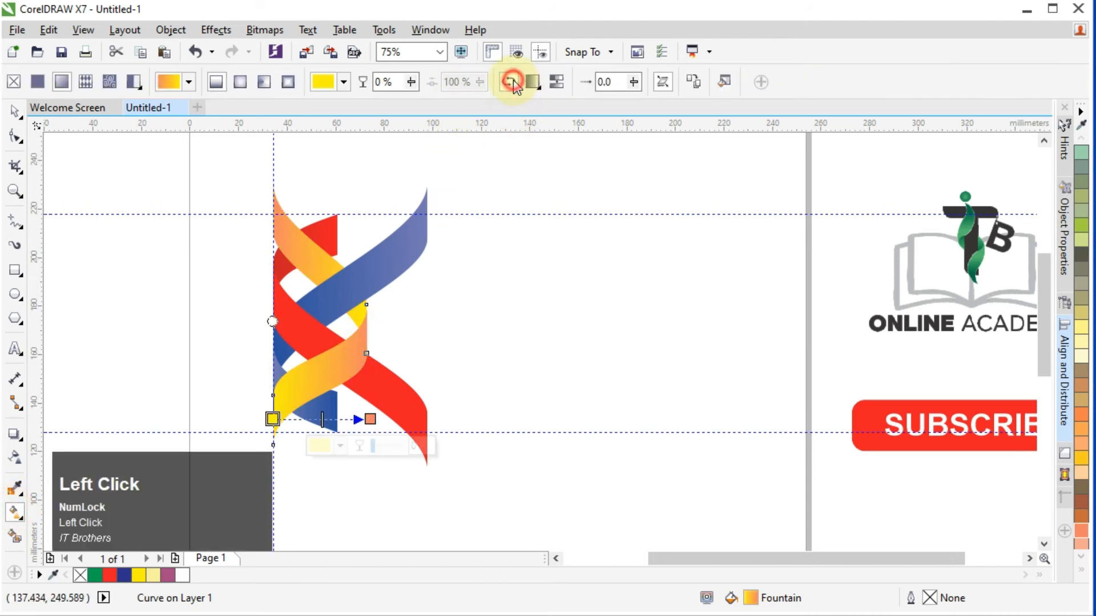
Restack the upper yellow band, sending it to the back of the layer and bringing it to the front
{"action": "left_click", "coordinate": [367, 293]}
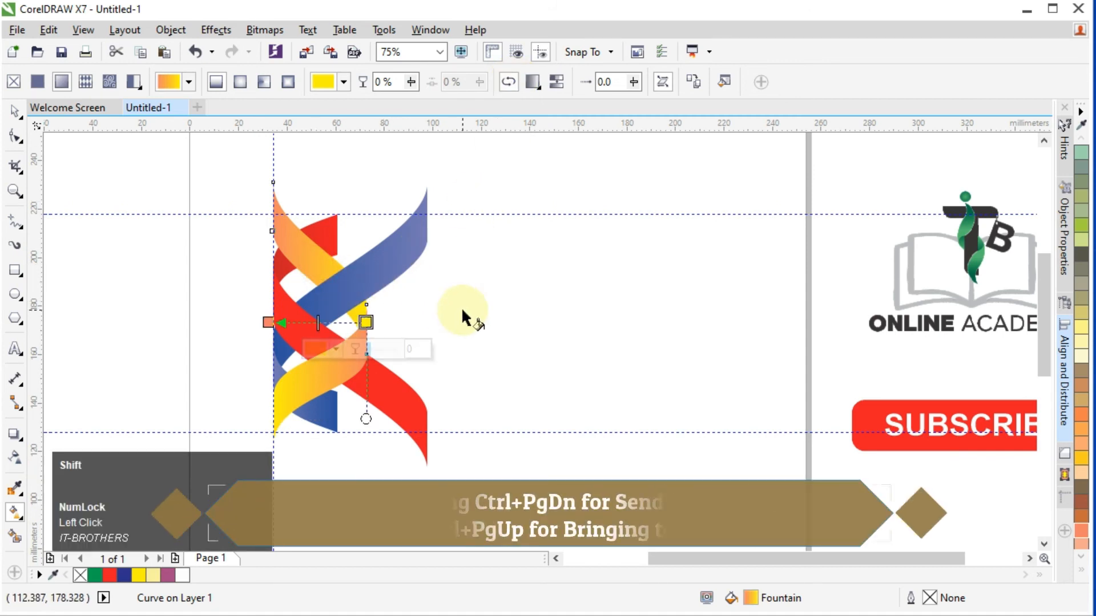
{"action": "key", "text": "shift+Page_Down"}
{"action": "key", "text": "shift+Page_Up"}
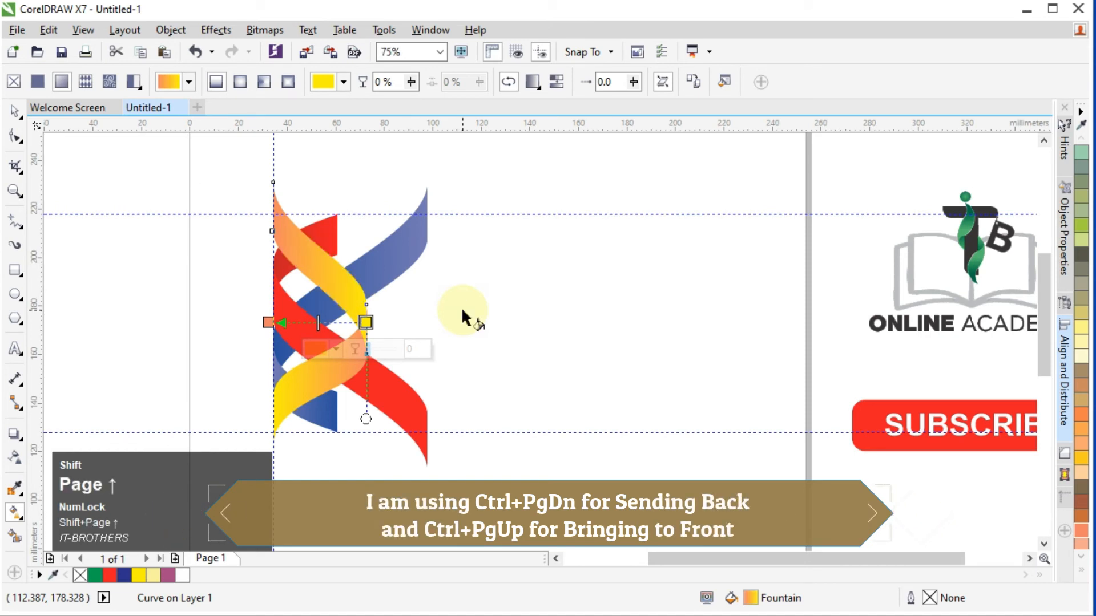
Send the lower yellow band to the back of the layer, behind the red and blue ribbons
{"action": "left_click", "coordinate": [346, 397]}
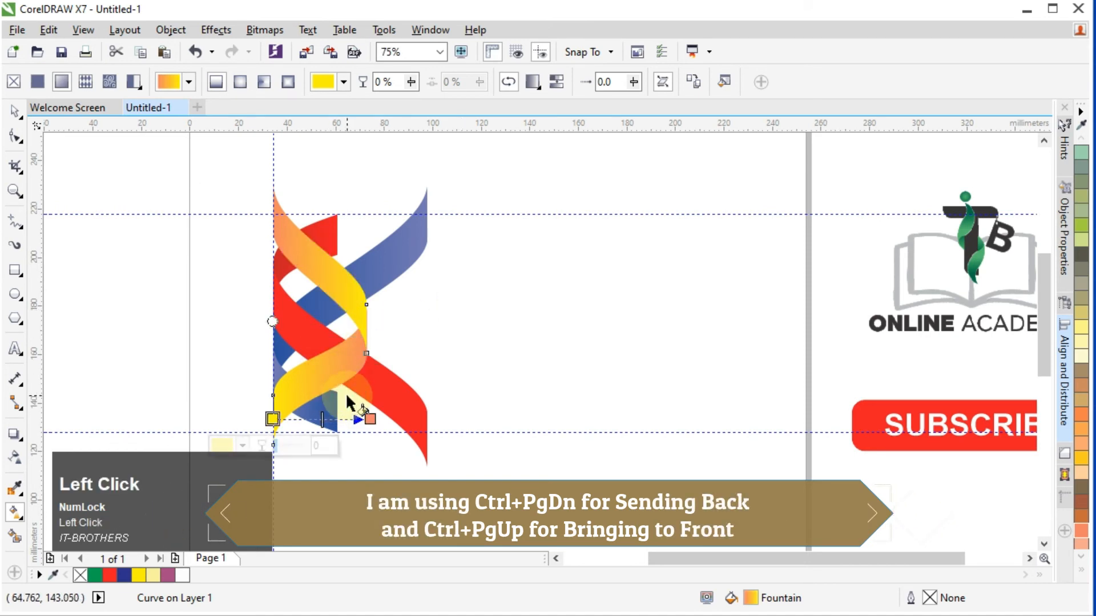
{"action": "key", "text": "shift+Page_Down"}
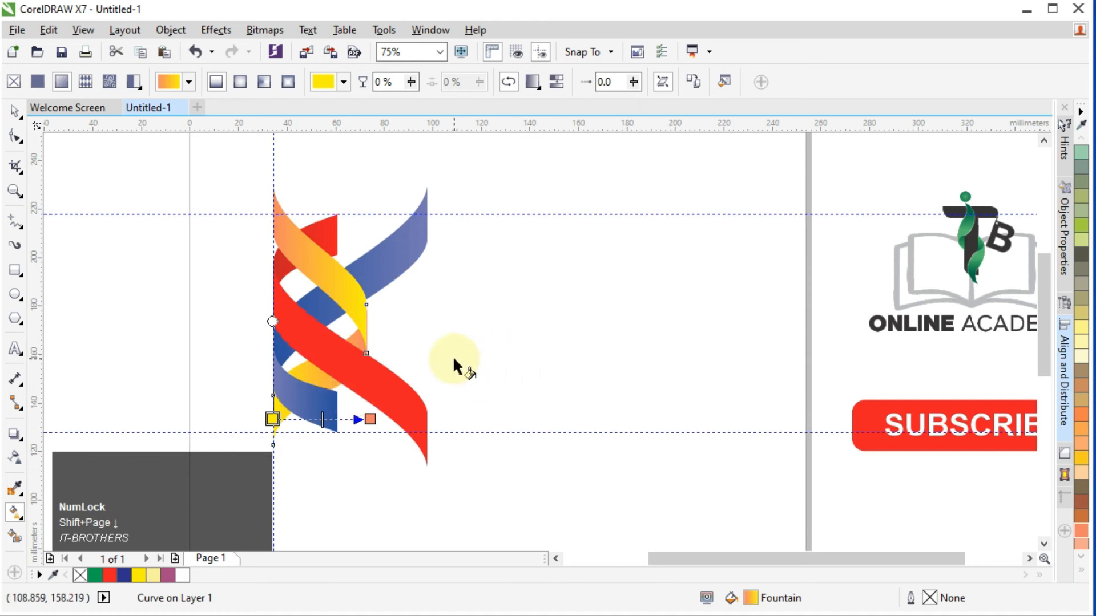
{"action": "left_click", "coordinate": [14, 111]}
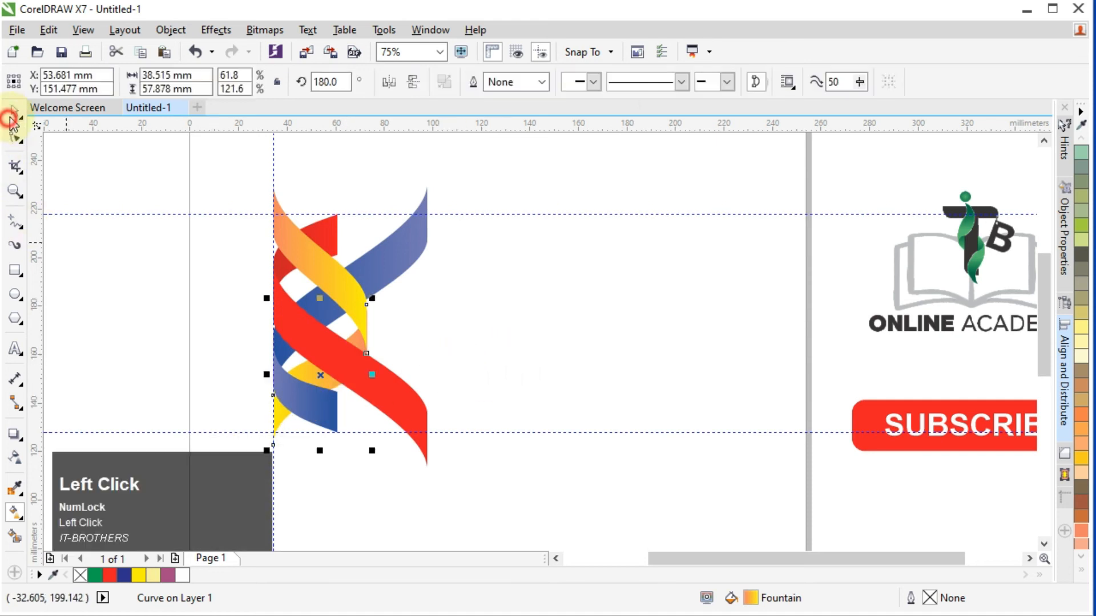
Delete the two horizontal guidelines and the vertical guideline along the bands' left edge
{"action": "left_click", "coordinate": [525, 213]}
{"action": "key", "text": "Delete"}
{"action": "left_click", "coordinate": [502, 433]}
{"action": "key", "text": "Delete"}
{"action": "left_click", "coordinate": [273, 483]}
{"action": "key", "text": "Delete"}
{"action": "scroll", "coordinate": [376, 314], "scroll_direction": "up", "scroll_amount": 2}
{"action": "left_click", "coordinate": [308, 346]}
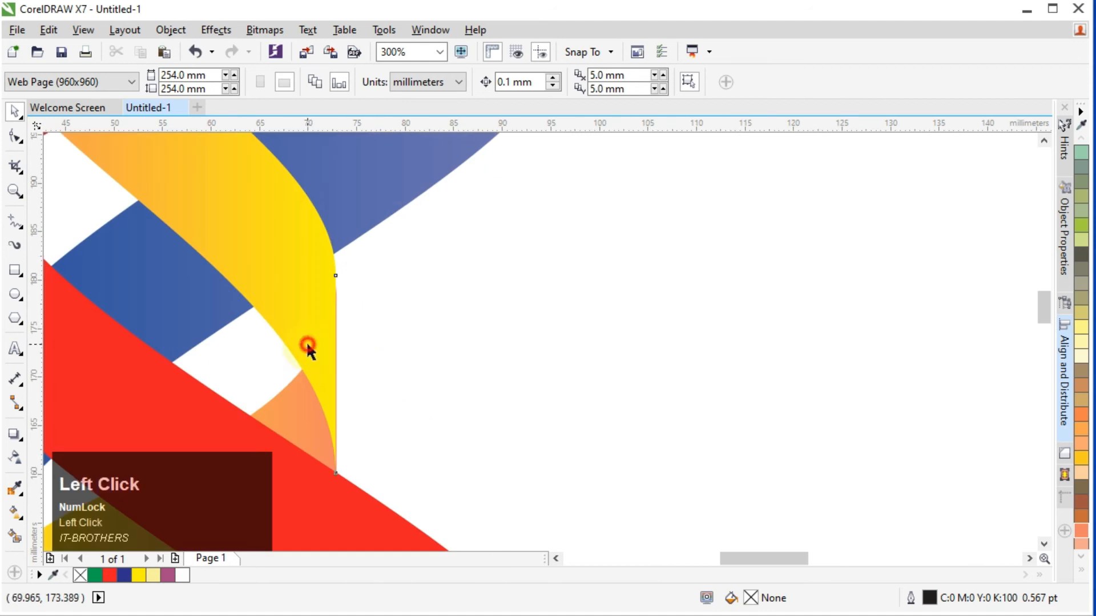
{"action": "left_click", "coordinate": [21, 143]}
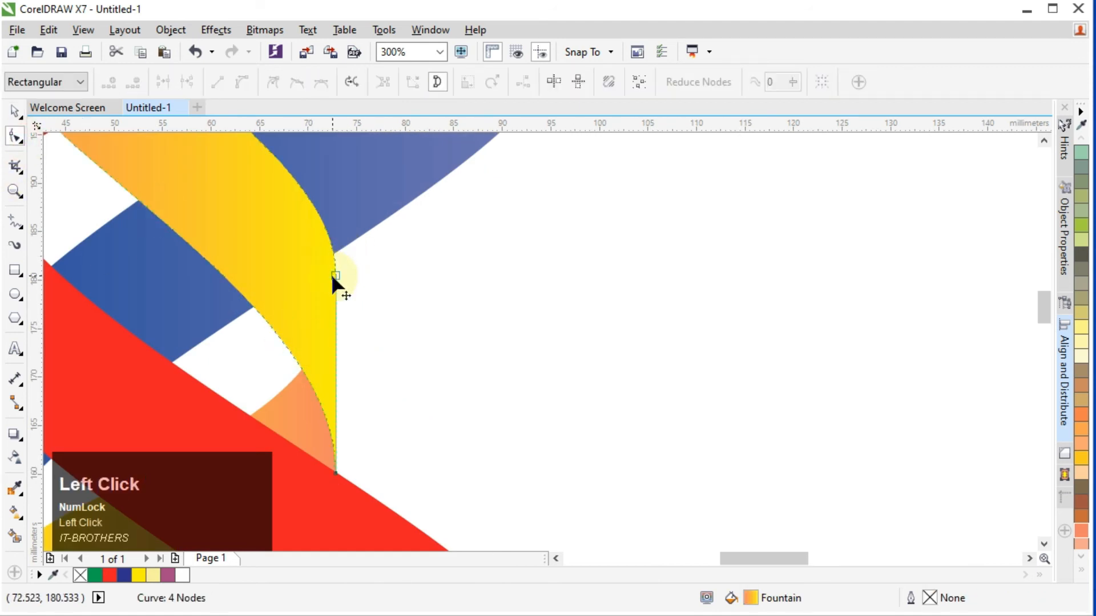
{"action": "left_click", "coordinate": [335, 275]}
{"action": "left_click", "coordinate": [337, 474], "text": "shift"}
{"action": "left_click", "coordinate": [479, 431]}
{"action": "left_click", "coordinate": [14, 110]}
{"action": "scroll", "coordinate": [403, 256], "scroll_direction": "down", "scroll_amount": 3}
{"action": "key", "text": "F4"}
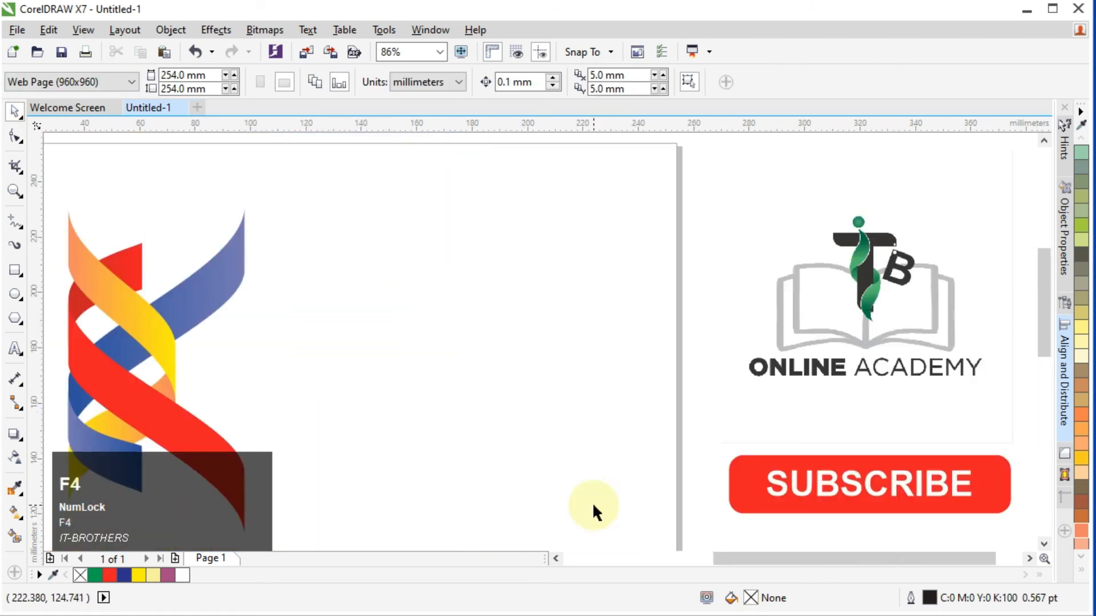
Shorten the short lower blue band by moving its two right end nodes left about 5.7 mm
{"action": "left_click", "coordinate": [555, 558]}
{"action": "left_click", "coordinate": [319, 480]}
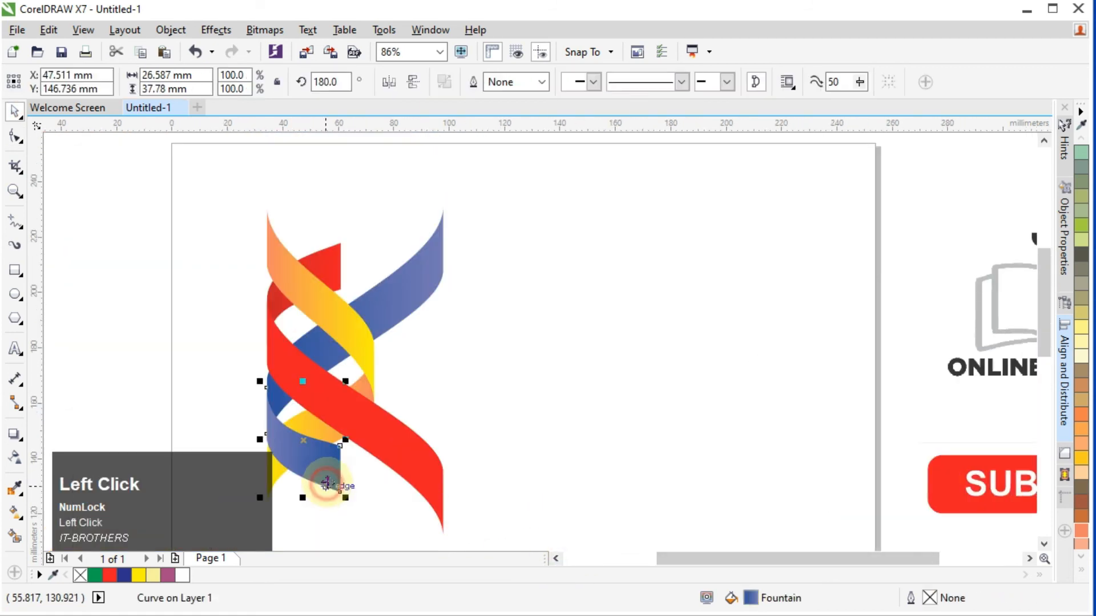
{"action": "left_click", "coordinate": [323, 263], "text": "shift"}
{"action": "left_click", "coordinate": [15, 136]}
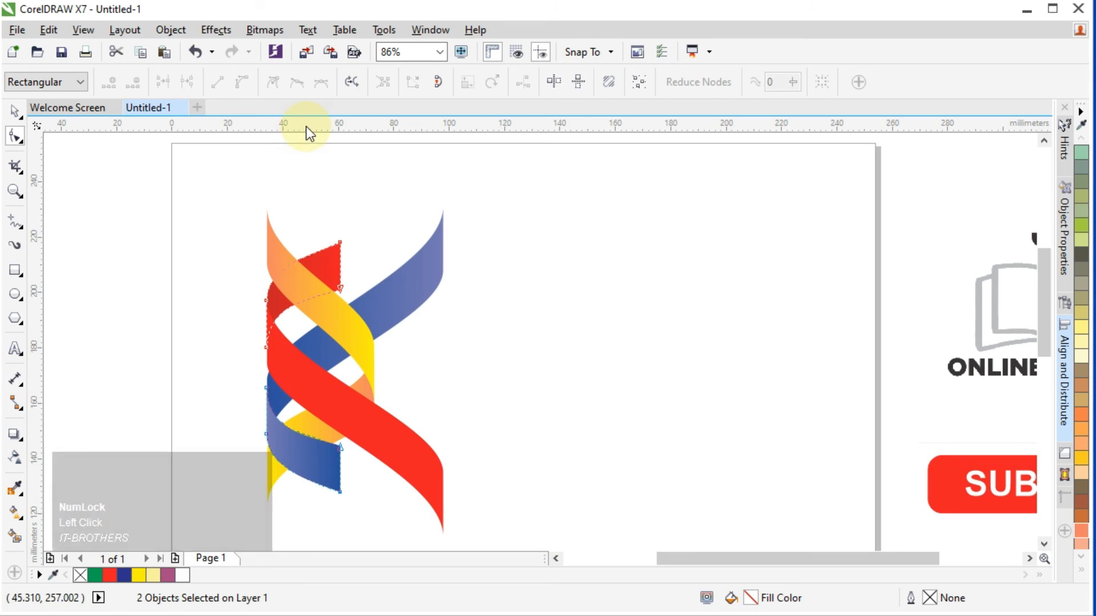
{"action": "left_click", "coordinate": [341, 242]}
{"action": "left_click", "coordinate": [351, 476], "text": "shift"}
{"action": "left_click", "coordinate": [340, 488], "text": "shift"}
{"action": "key", "text": "Left"}
{"action": "key", "text": "Left"}
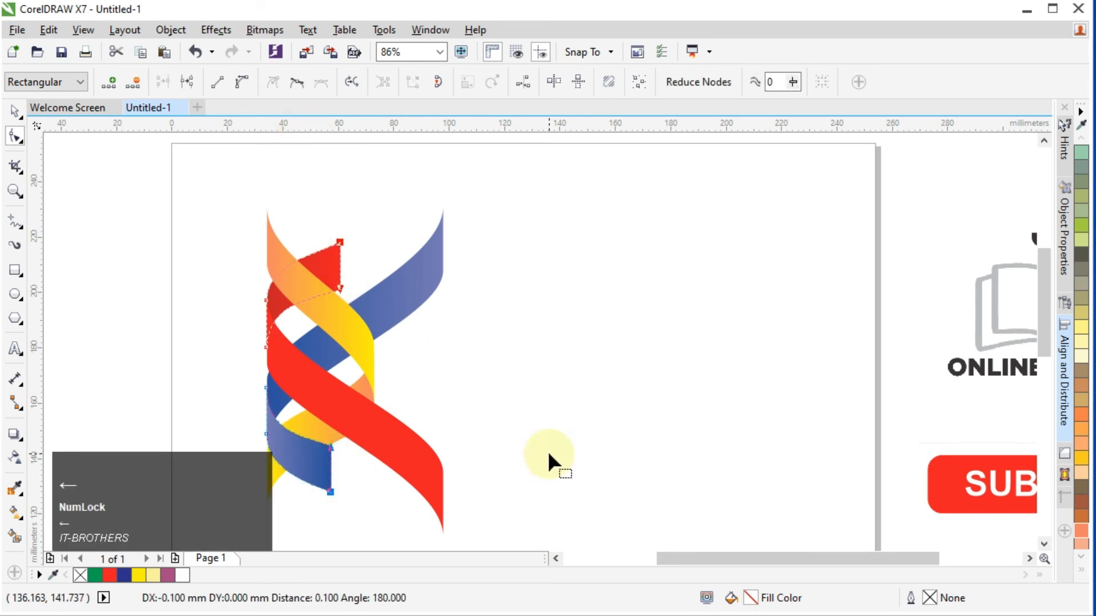
{"action": "key", "text": "Left"}
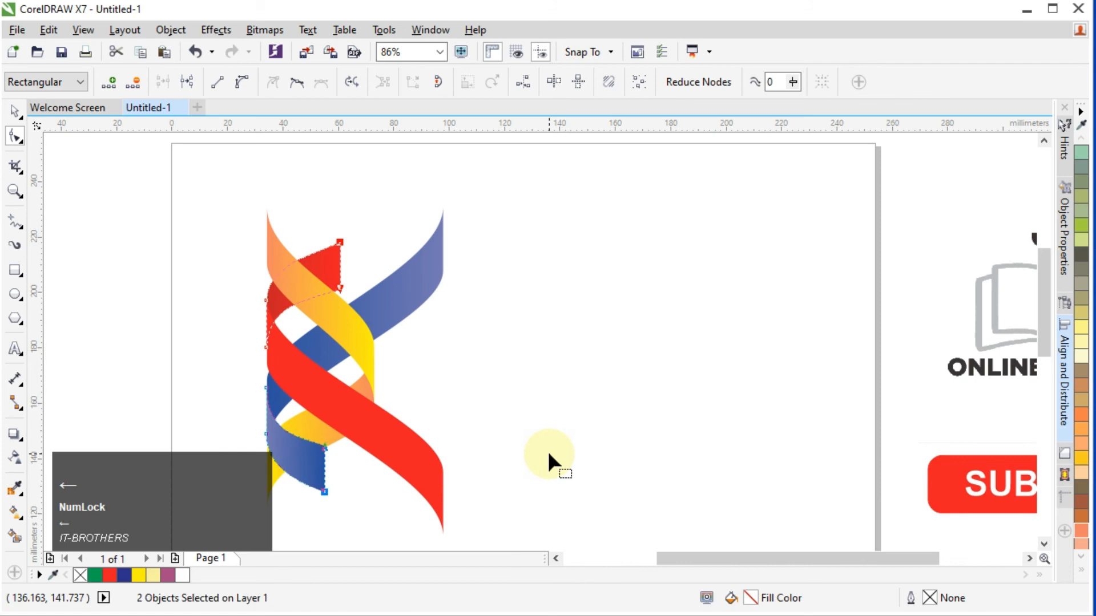
Shorten the short red band to match the short blue band, moving its right end nodes left to a temporary vertical guideline
{"action": "left_click_drag", "start_coordinate": [35, 377], "coordinate": [325, 366]}
{"action": "left_click", "coordinate": [345, 234]}
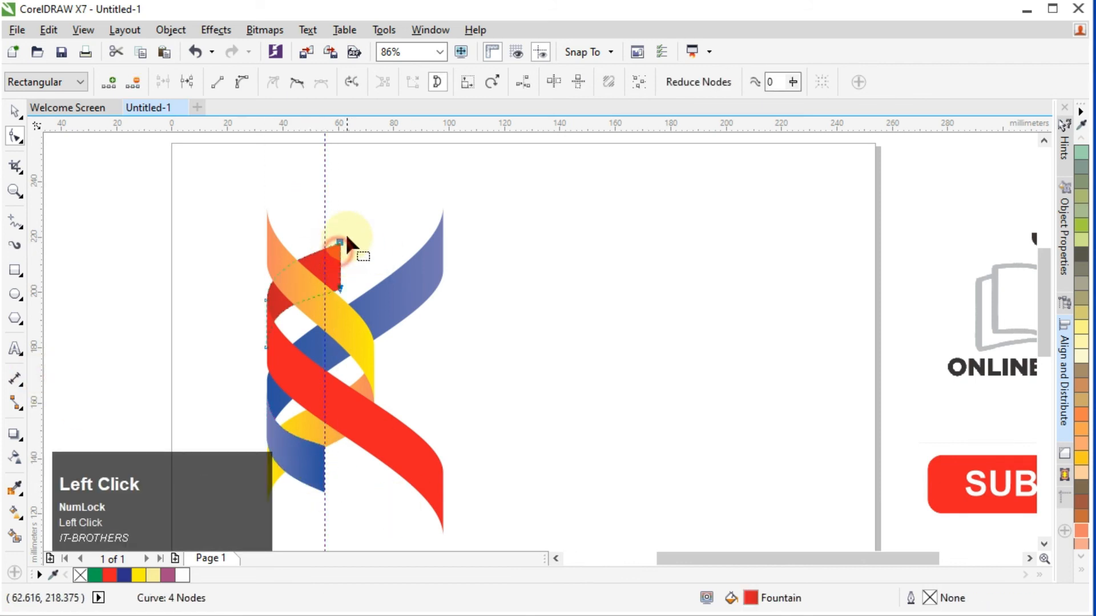
{"action": "left_click_drag", "start_coordinate": [335, 300], "coordinate": [336, 293]}
{"action": "key", "text": "Left"}
{"action": "key", "text": "Left"}
{"action": "key", "text": "Left"}
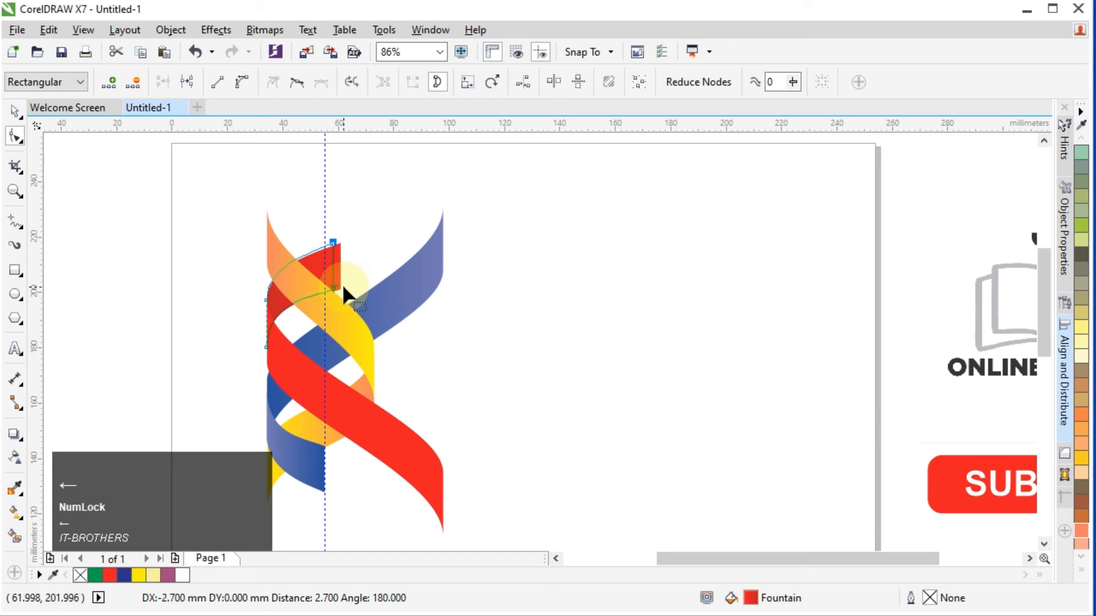
{"action": "key", "text": "Left"}
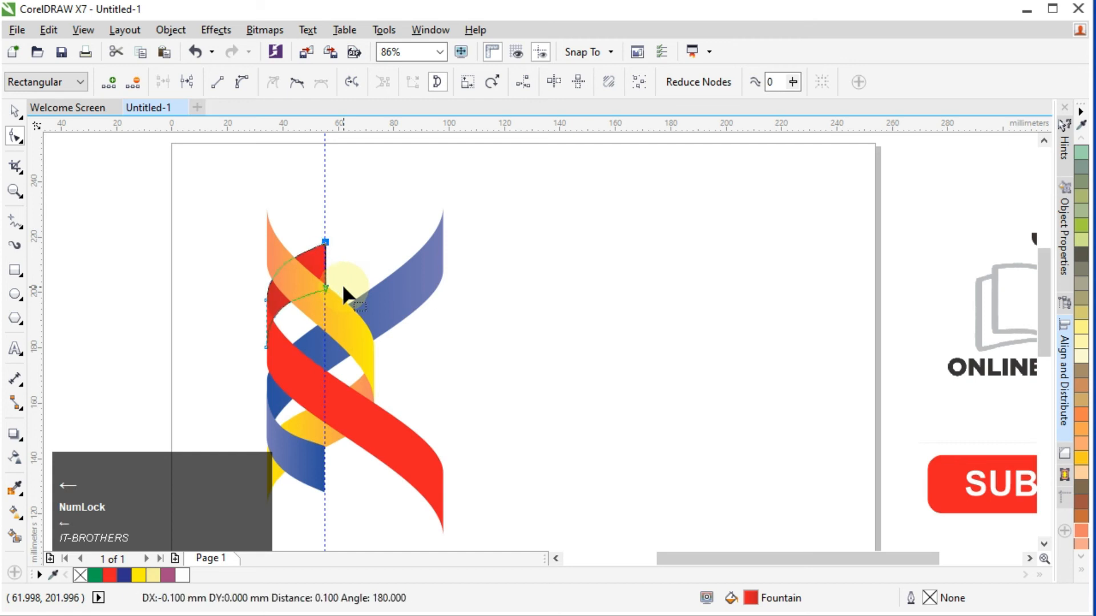
{"action": "left_click", "coordinate": [15, 110]}
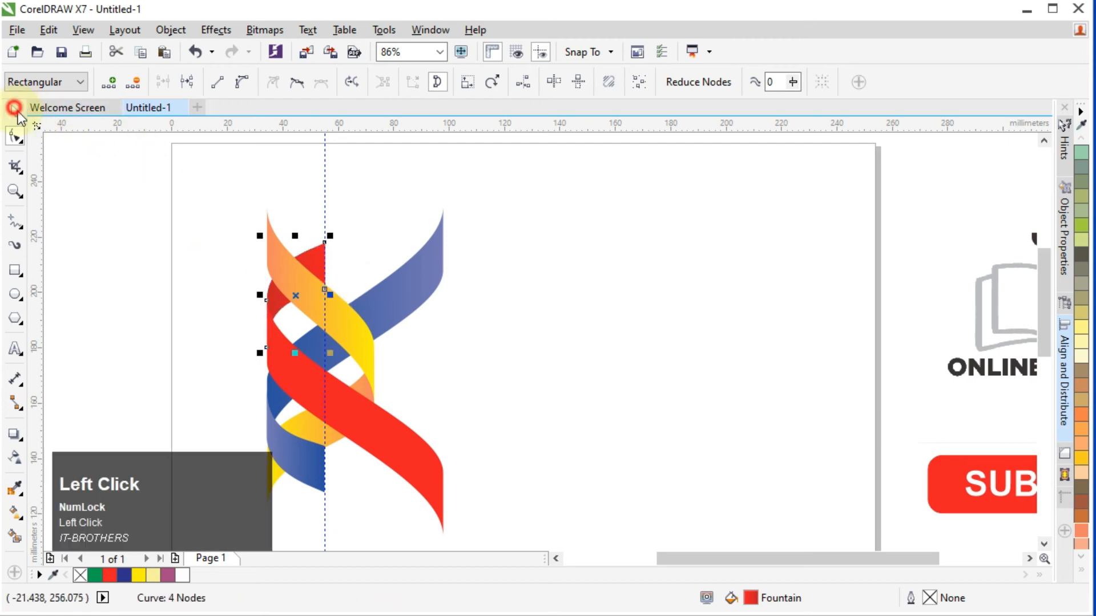
{"action": "left_click", "coordinate": [322, 194]}
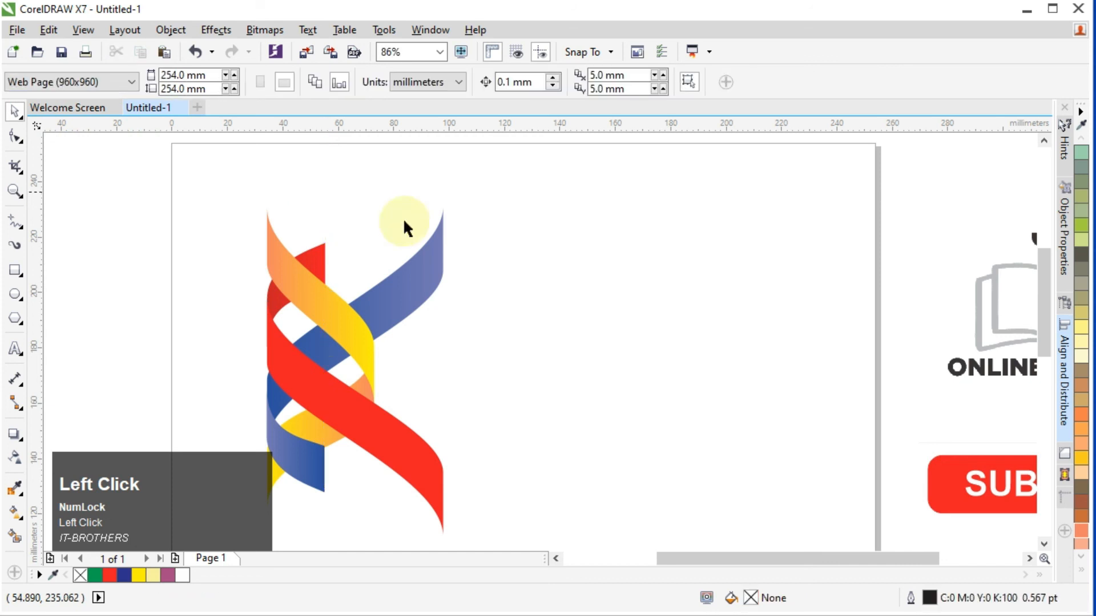
Draw a rectangle about 20.8 × 103.2 mm from the bands' left edge to the short bands' ends, and mirror a copy to its right
{"action": "left_click", "coordinate": [16, 270]}
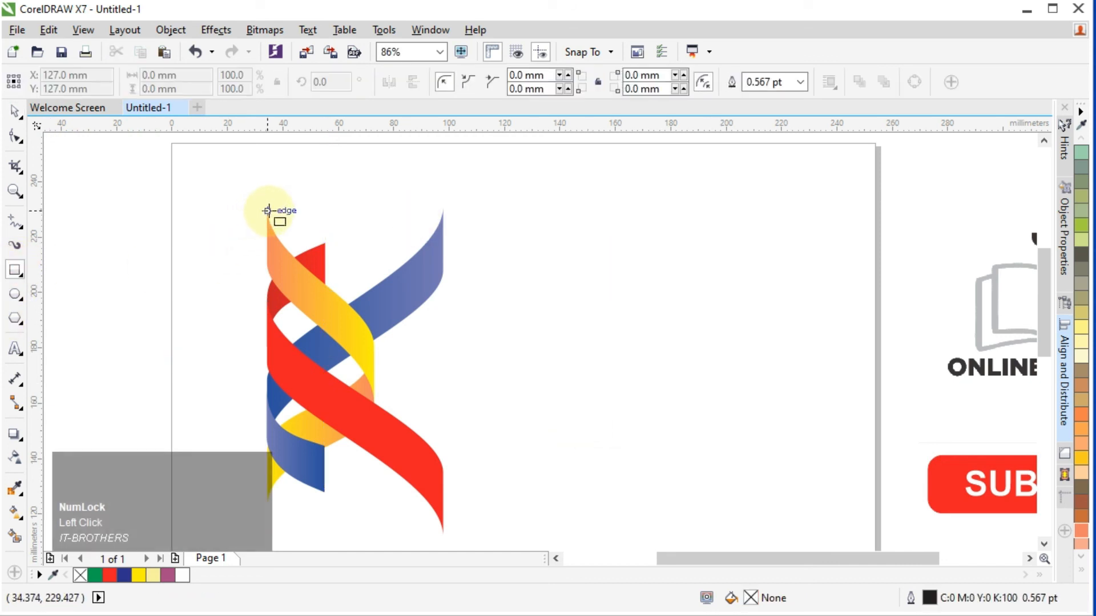
{"action": "mouse_move", "coordinate": [267, 209]}
{"action": "left_mouse_down"}
{"action": "mouse_move", "coordinate": [318, 230]}
{"action": "mouse_move", "coordinate": [324, 494]}
{"action": "left_mouse_up"}
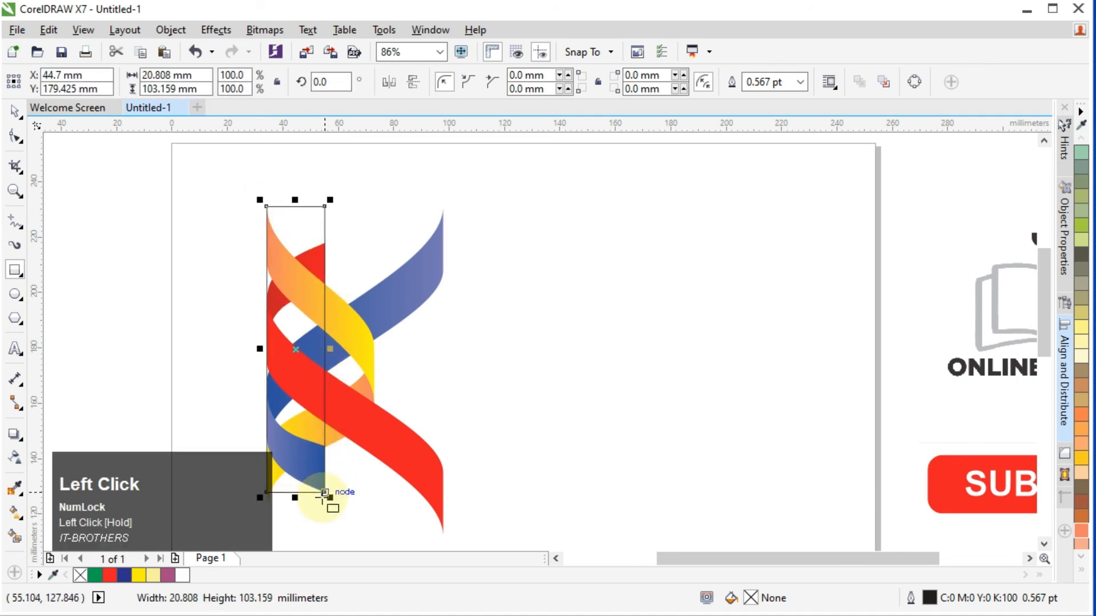
{"action": "left_click", "coordinate": [14, 109]}
{"action": "left_click_drag", "start_coordinate": [260, 348], "coordinate": [385, 358]}
{"action": "key", "text": "ctrl"}
{"action": "right_click", "coordinate": [385, 357], "text": "ctrl"}
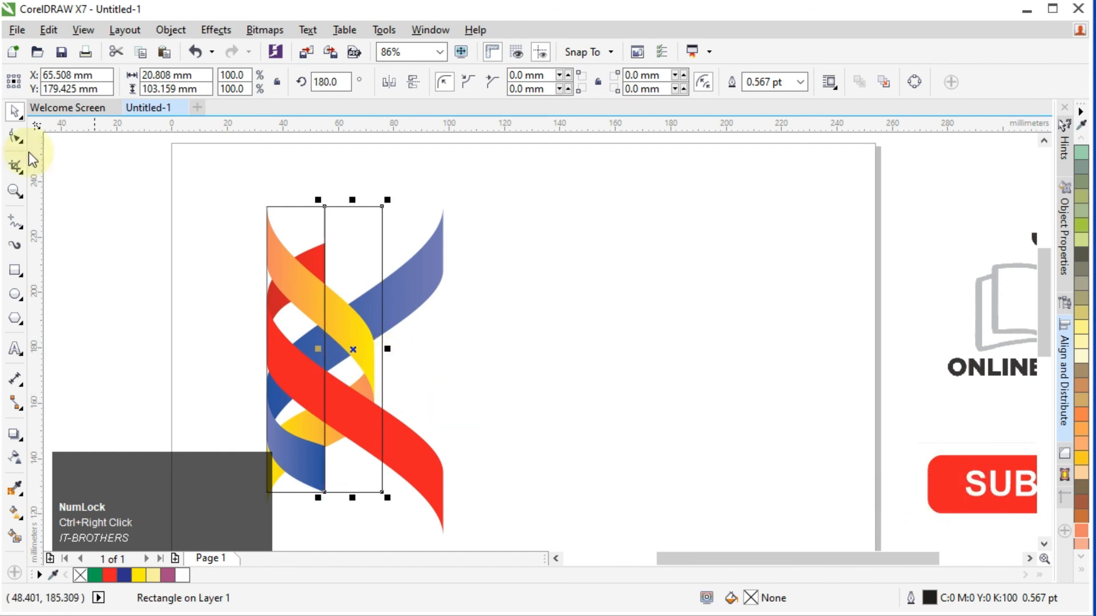
Send the mirrored rectangle to the back of the layer, behind the ribbon bands
{"action": "left_click", "coordinate": [13, 111]}
{"action": "left_click", "coordinate": [369, 371]}
{"action": "scroll", "coordinate": [374, 389], "scroll_direction": "up", "scroll_amount": 2}
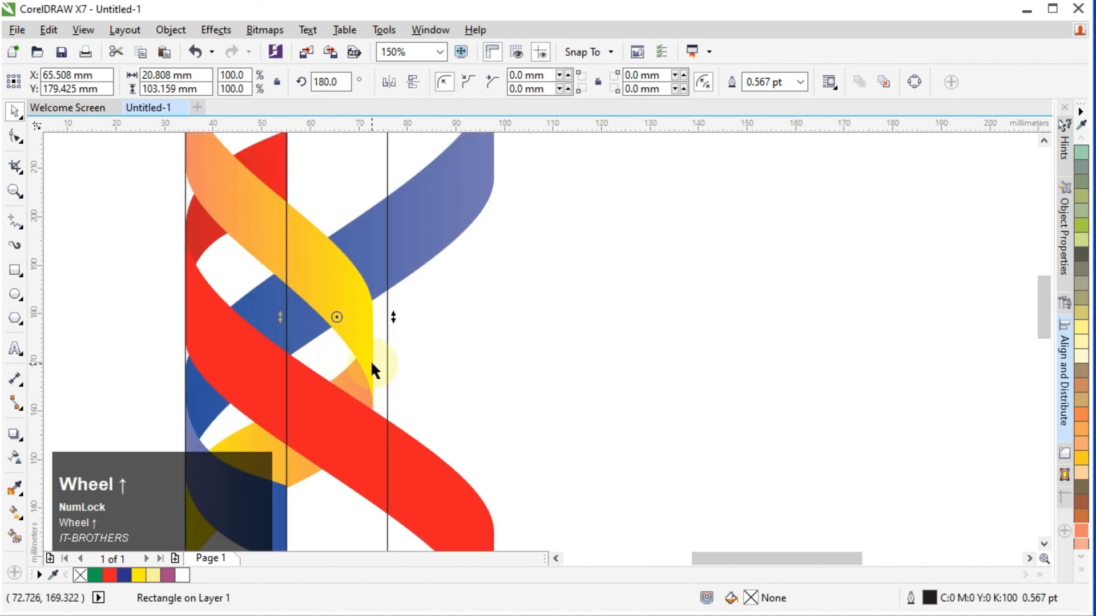
{"action": "key", "text": "shift+Page_Down"}
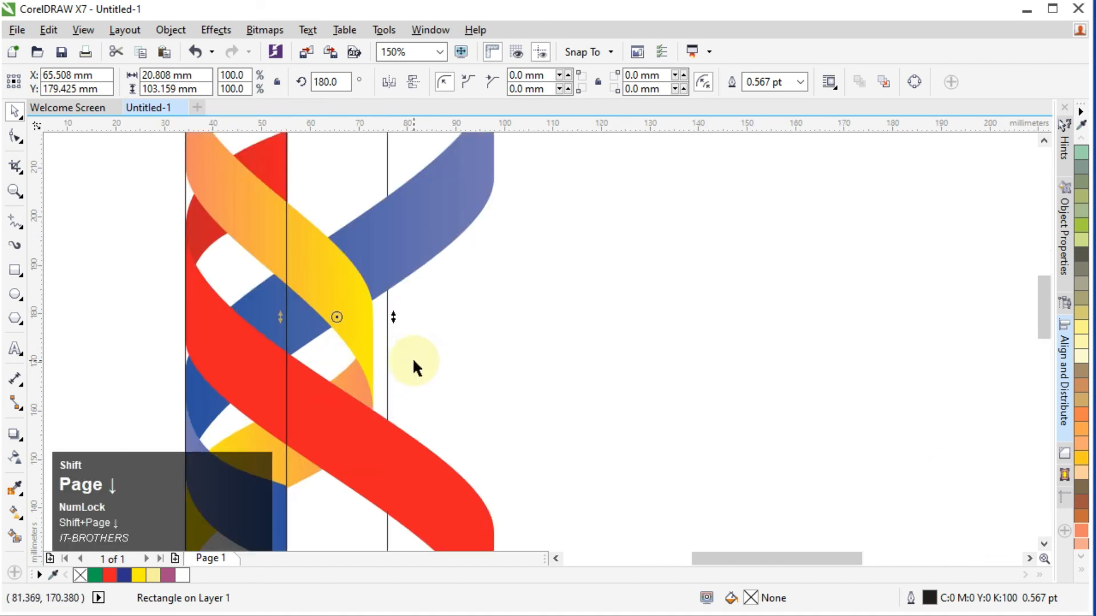
{"action": "left_click", "coordinate": [13, 110]}
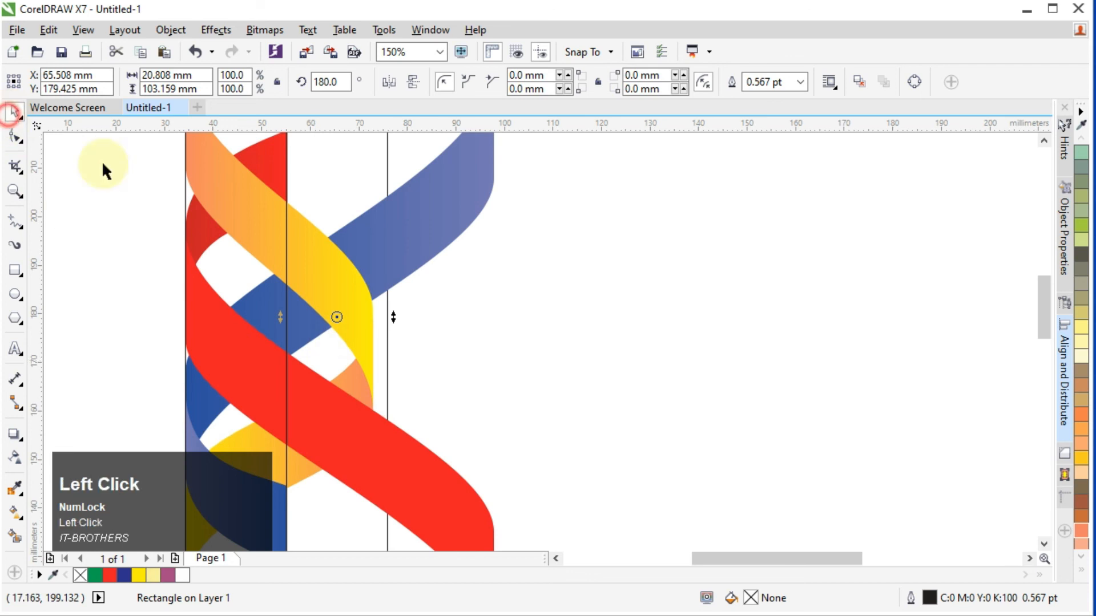
Extend the upper yellow band by moving its two right end nodes to the mirrored rectangle's right edge
{"action": "left_click", "coordinate": [327, 269]}
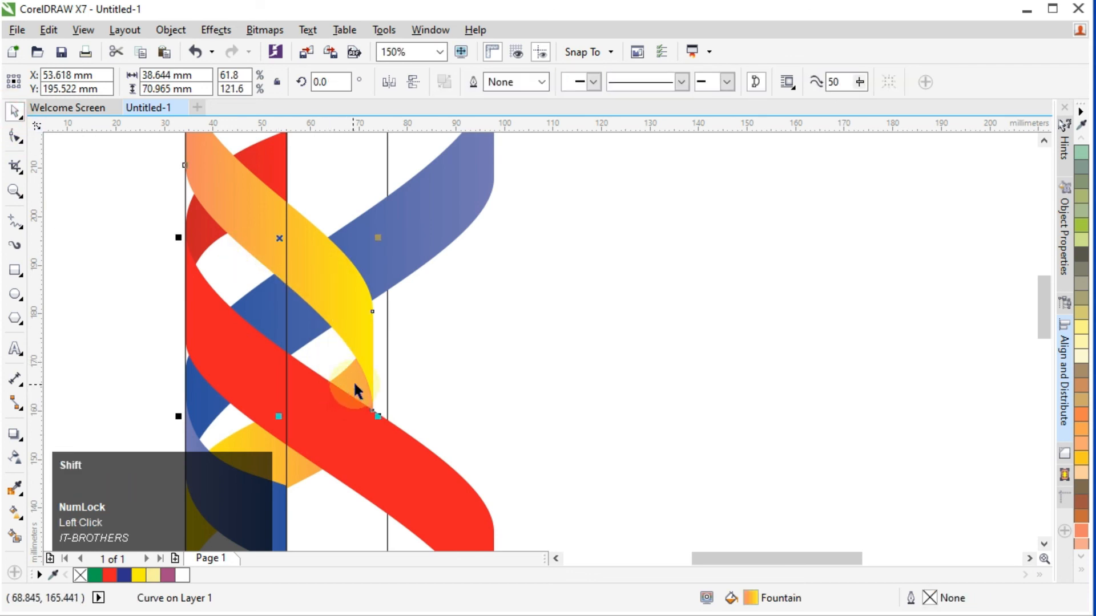
{"action": "left_click", "coordinate": [15, 135]}
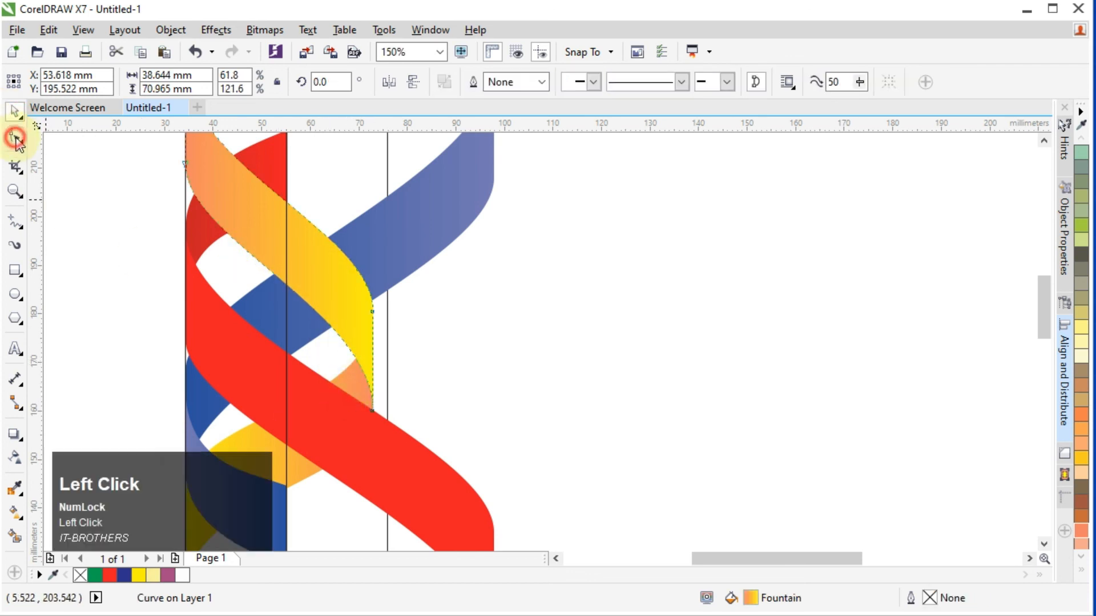
{"action": "left_click", "coordinate": [373, 312]}
{"action": "left_click", "coordinate": [372, 410], "text": "shift"}
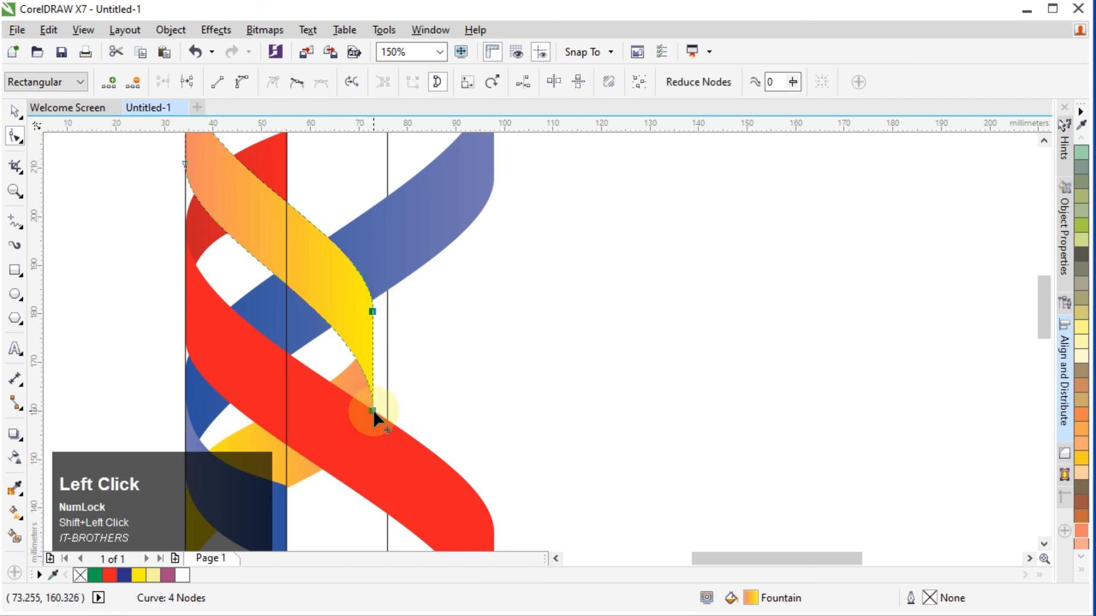
{"action": "left_click_drag", "start_coordinate": [373, 410], "coordinate": [392, 416]}
Extend the lower yellow band by moving its two right end nodes to the mirrored rectangle's right edge
{"action": "left_click", "coordinate": [372, 411]}
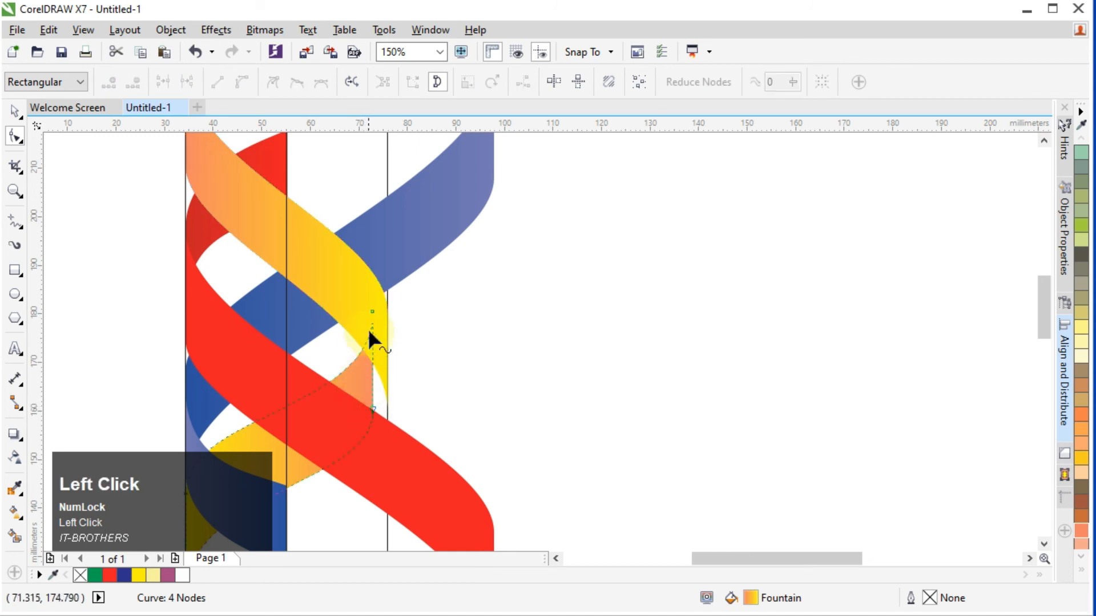
{"action": "left_click", "coordinate": [371, 312]}
{"action": "left_click", "coordinate": [373, 411], "text": "shift"}
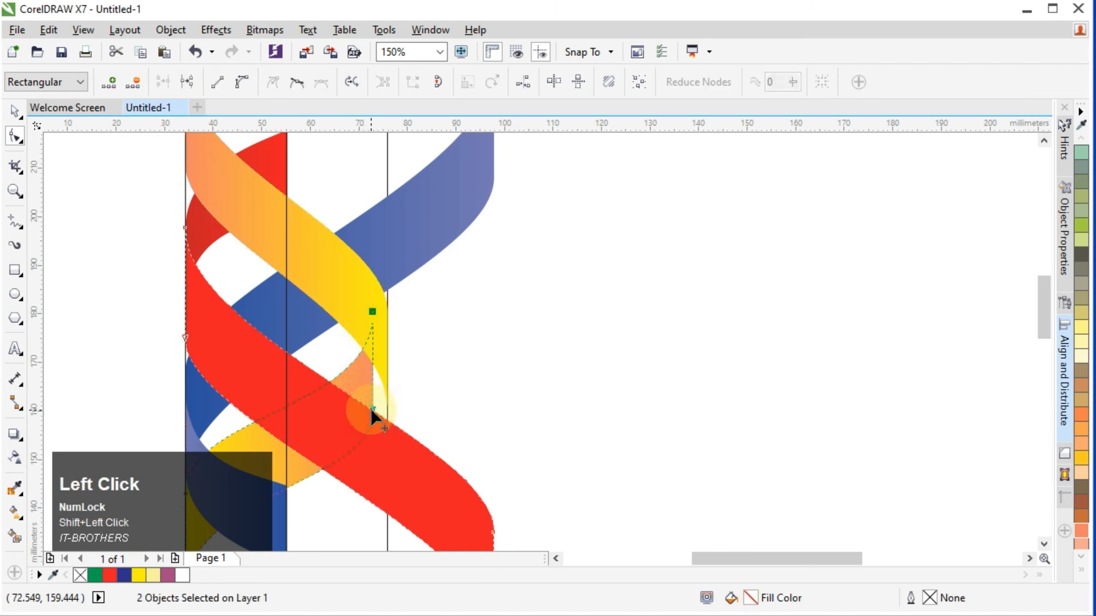
{"action": "left_click_drag", "start_coordinate": [372, 411], "coordinate": [388, 412]}
{"action": "left_click", "coordinate": [430, 398]}
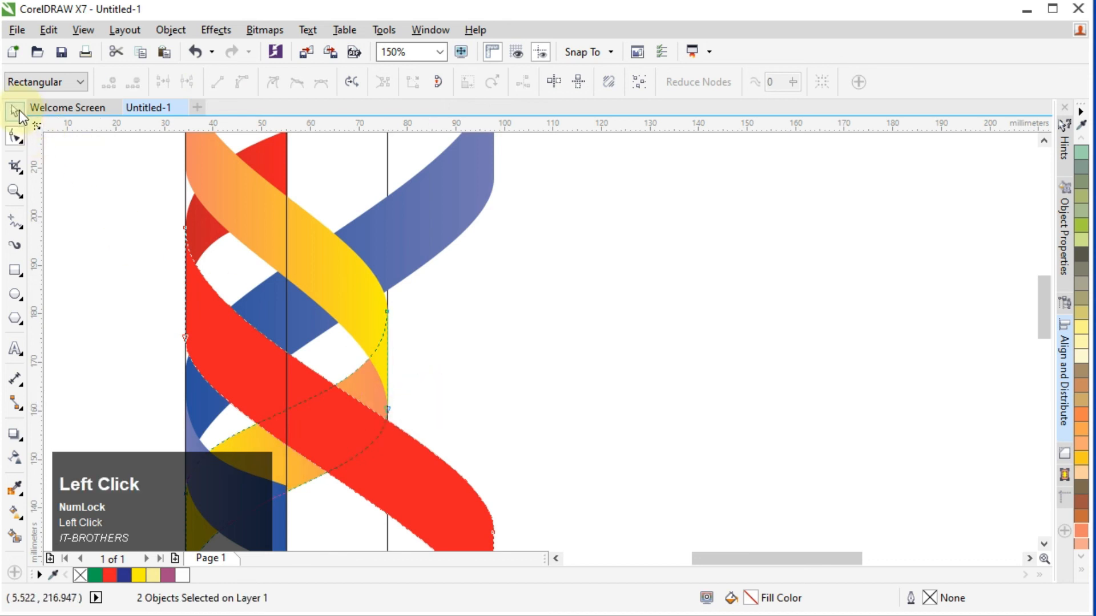
Delete both helper rectangles around the ribbon bands
{"action": "left_click", "coordinate": [17, 111]}
{"action": "scroll", "coordinate": [121, 186], "scroll_direction": "down", "scroll_amount": 2}
{"action": "left_click", "coordinate": [237, 374]}
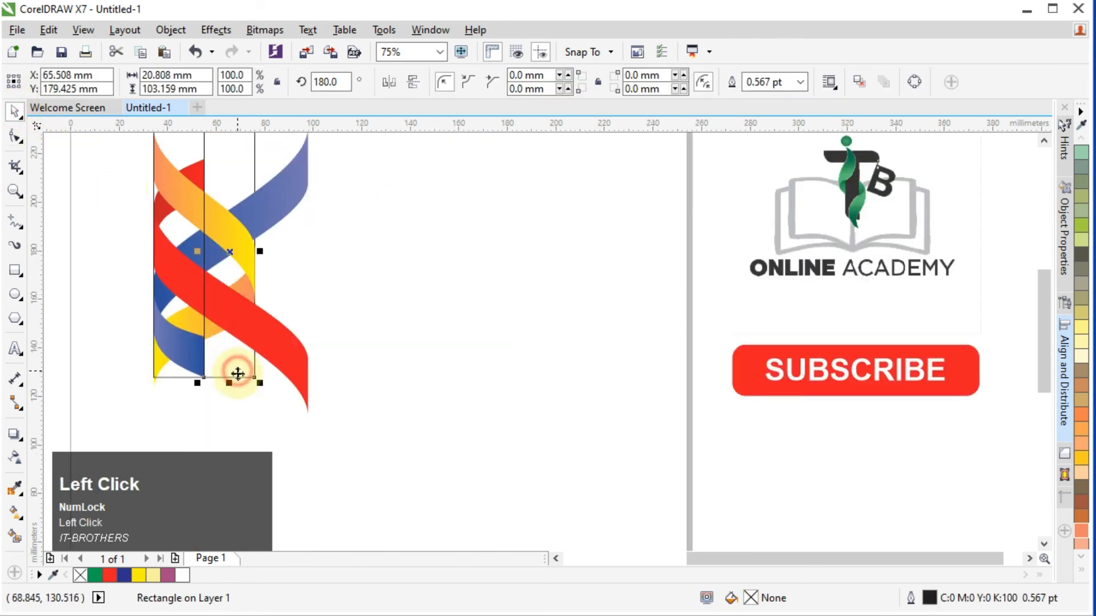
{"action": "left_click", "coordinate": [174, 375]}
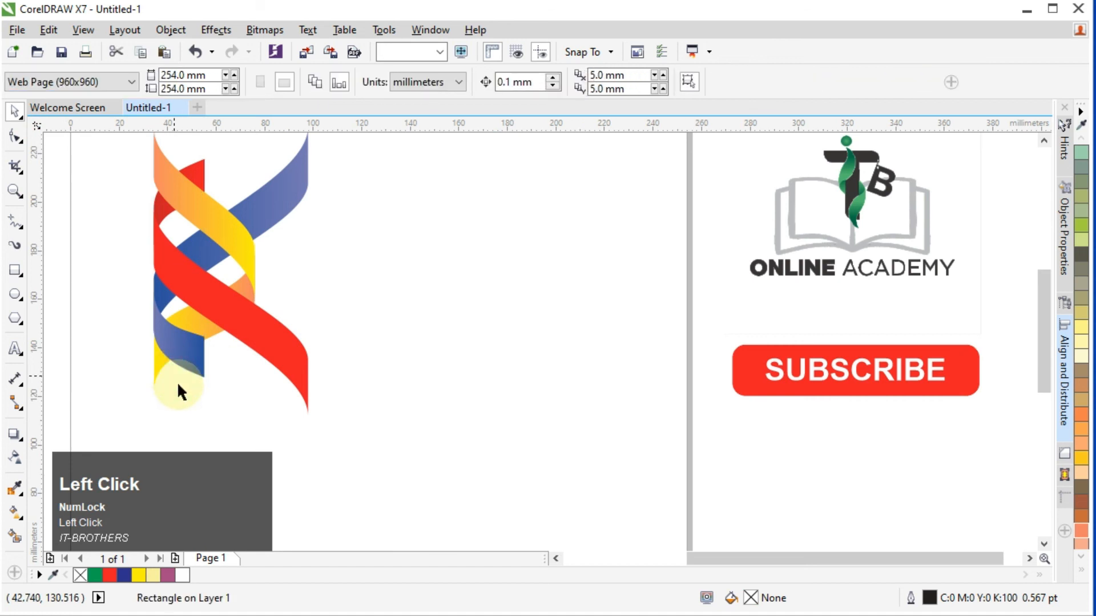
Select all six ribbon bands, enlarge them to about 125.6 × 235.1 mm and position them within the page
{"action": "key", "text": "F4"}
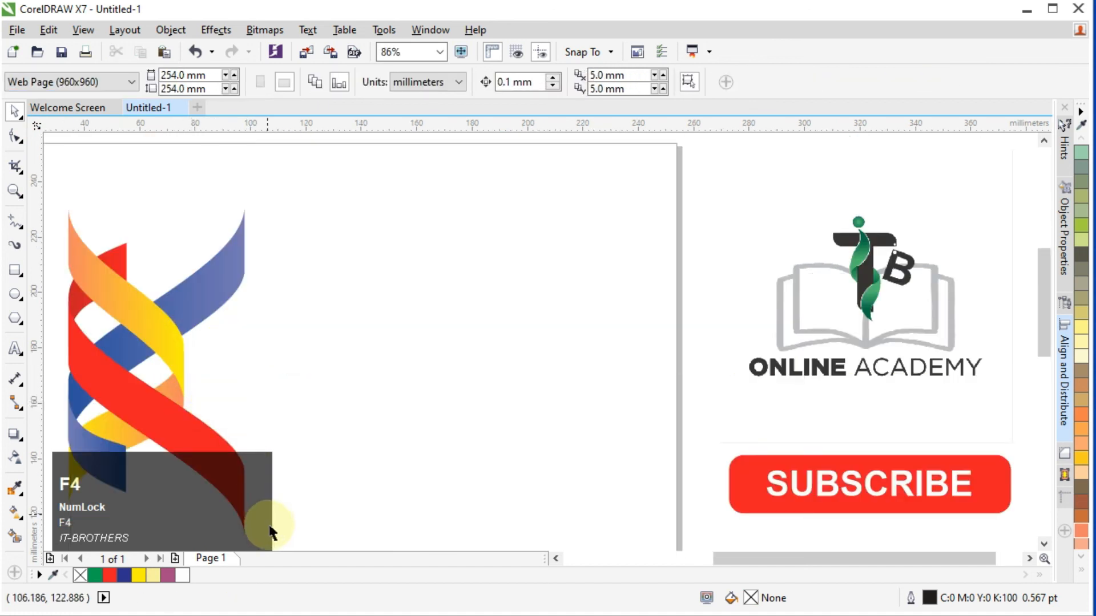
{"action": "left_click", "coordinate": [555, 559]}
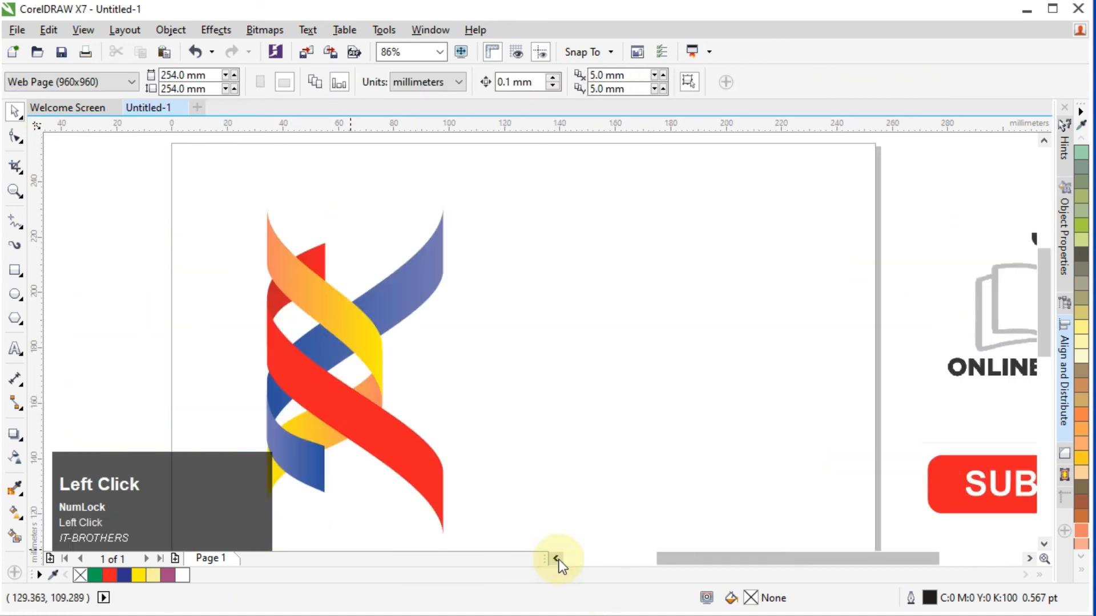
{"action": "left_click", "coordinate": [555, 559]}
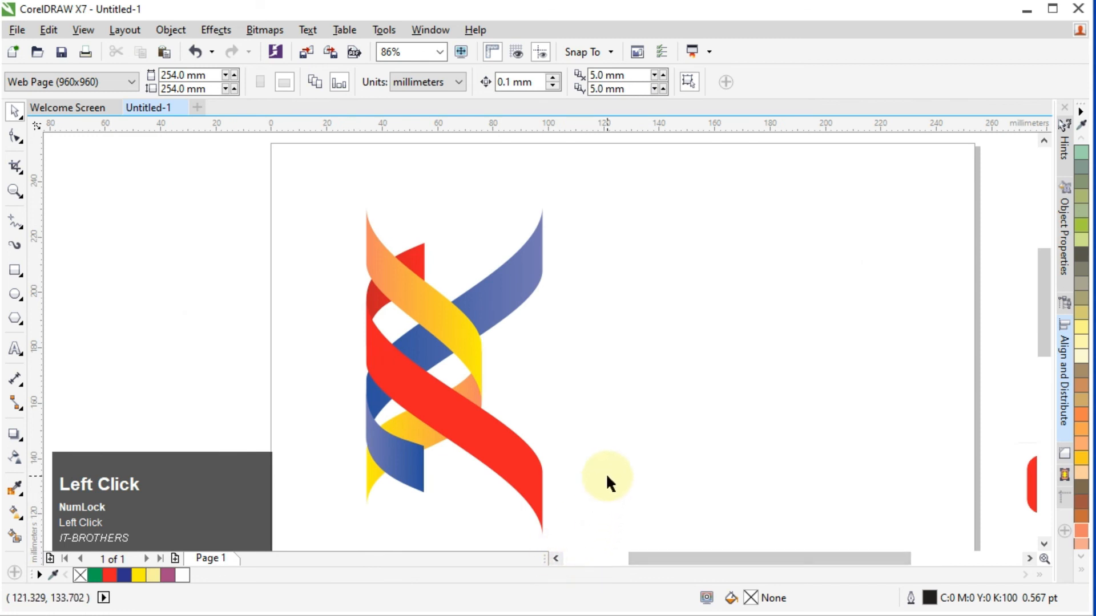
{"action": "scroll", "coordinate": [606, 477], "scroll_direction": "down", "scroll_amount": 2}
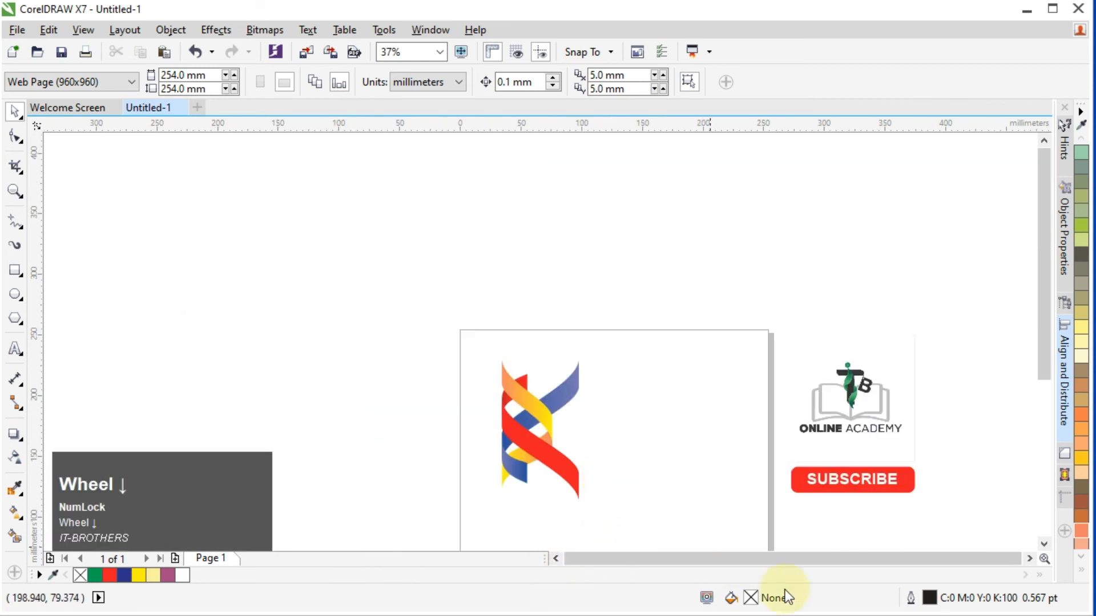
{"action": "left_click", "coordinate": [1044, 543]}
{"action": "left_click", "coordinate": [1044, 543]}
{"action": "left_click", "coordinate": [1043, 544]}
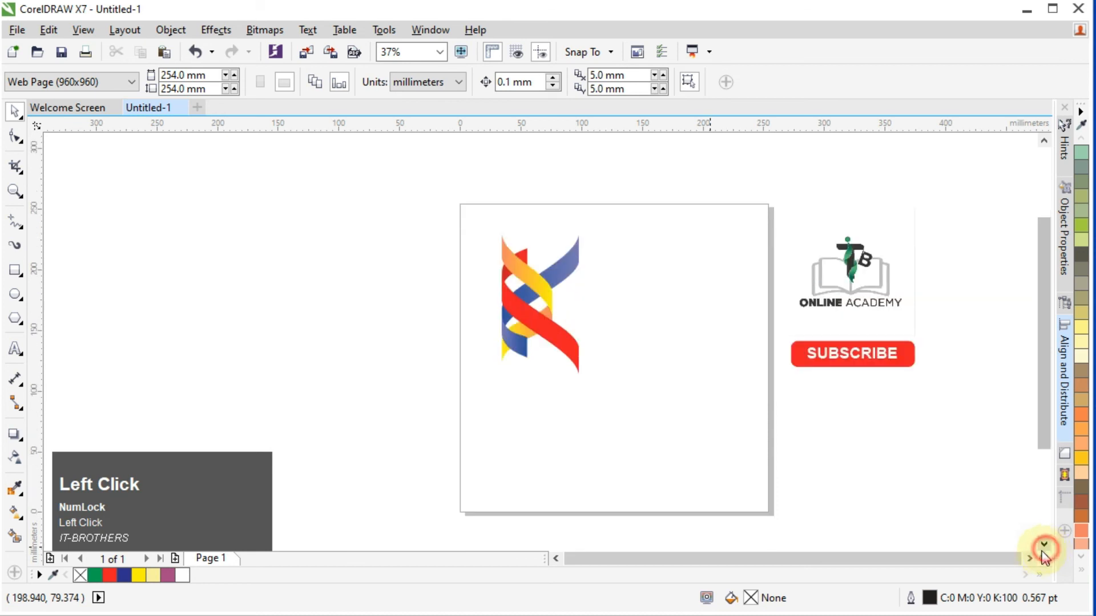
{"action": "left_click", "coordinate": [1029, 559]}
{"action": "left_click_drag", "start_coordinate": [350, 178], "coordinate": [577, 449]}
{"action": "left_click_drag", "start_coordinate": [447, 317], "coordinate": [468, 357]}
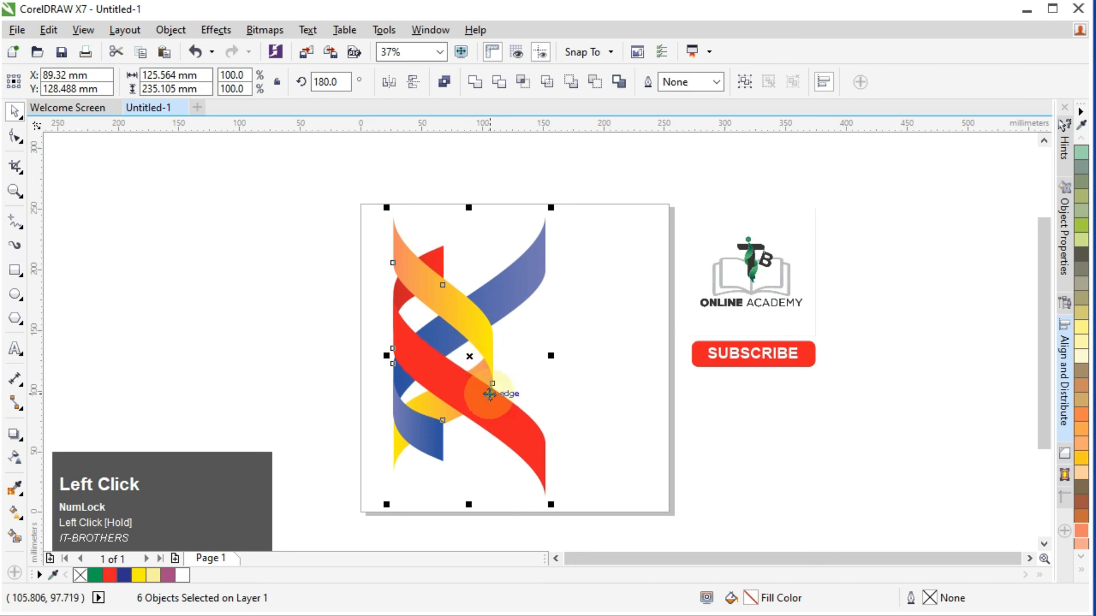
Move the six selected ribbon bands about 3 mm to the left on the page
{"action": "key", "text": "Left"}
{"action": "key", "text": "Left"}
{"action": "left_click_drag", "start_coordinate": [494, 394], "coordinate": [491, 395]}
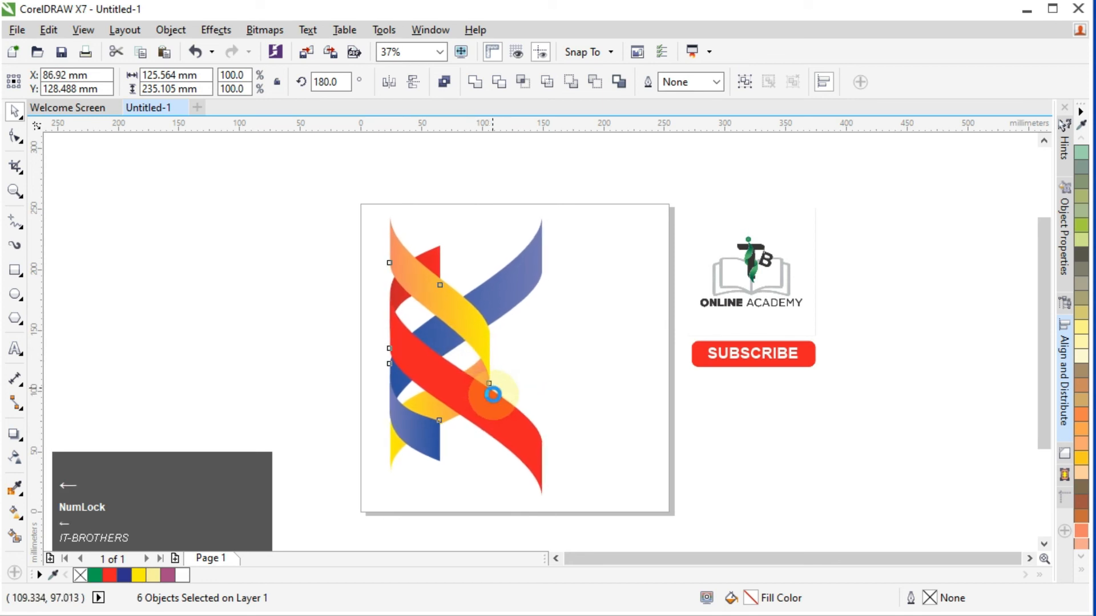
Add the artistic text "known" in Arial 24 pt on the page, to the right of the ribbon design's middle
{"action": "left_click", "coordinate": [15, 349]}
{"action": "left_click", "coordinate": [526, 359]}
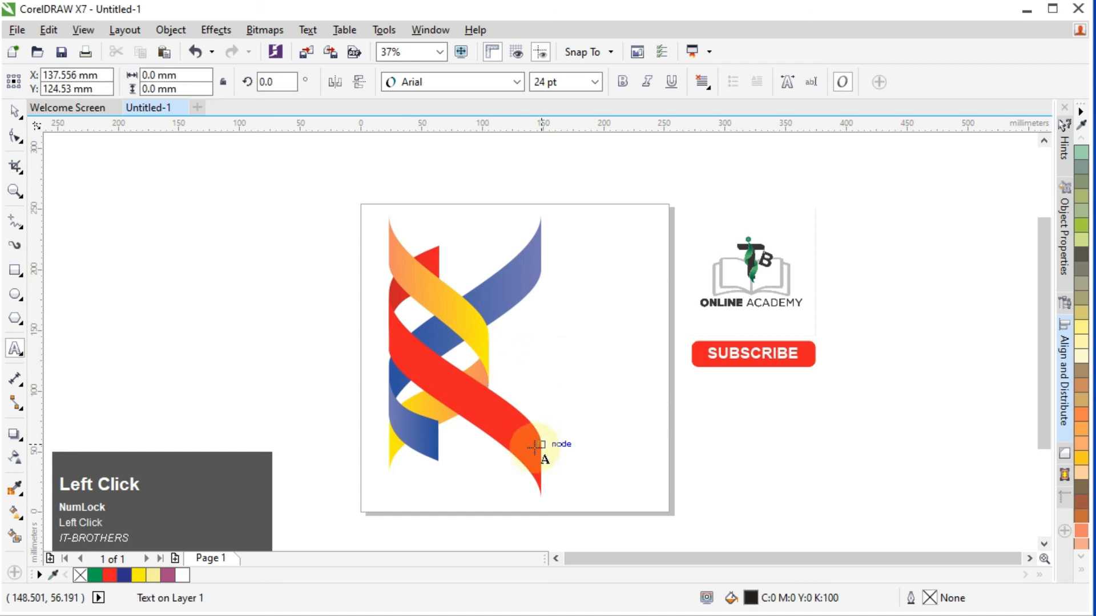
{"action": "type", "text": "K"}
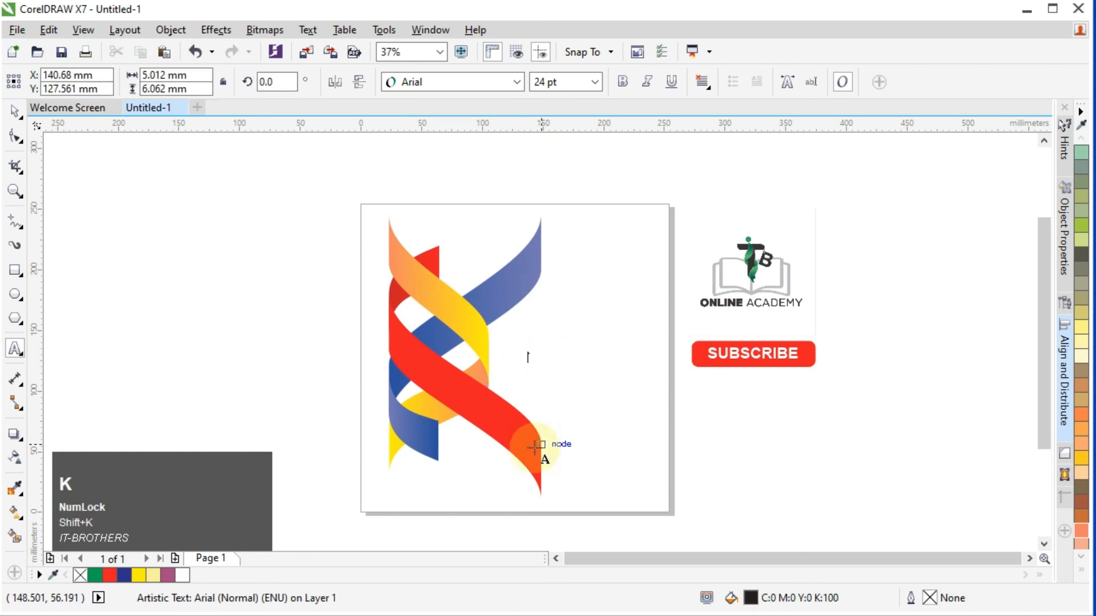
{"action": "type", "text": "nown"}
Enlarge the "known" text proportionally to about 112.4 × 29.7 mm beside the ribbon bands and deselect it
{"action": "left_click", "coordinate": [19, 114]}
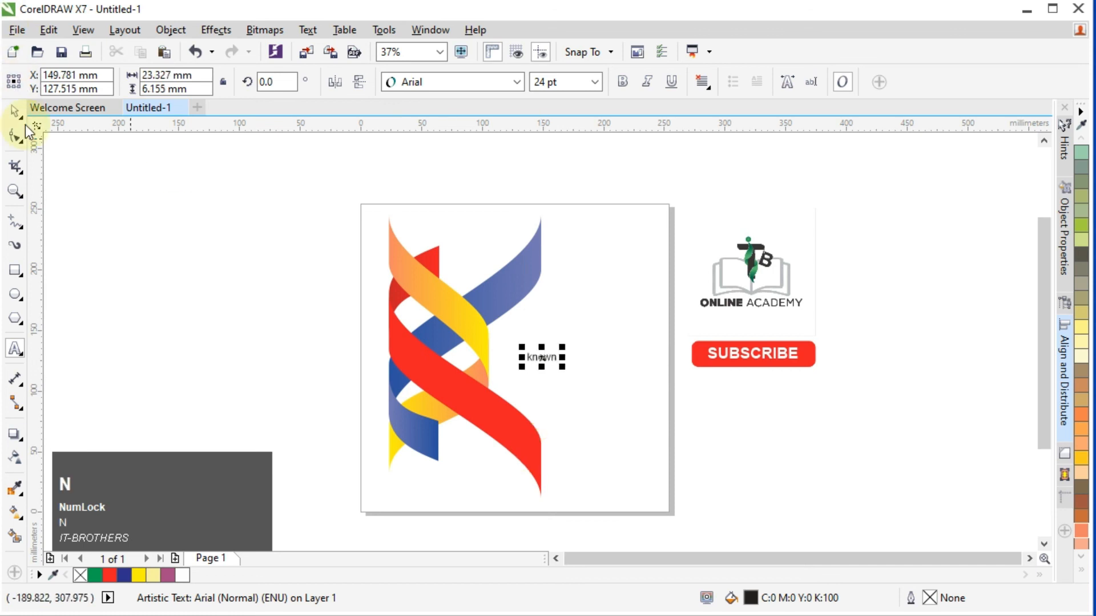
{"action": "left_click_drag", "start_coordinate": [558, 368], "coordinate": [583, 370]}
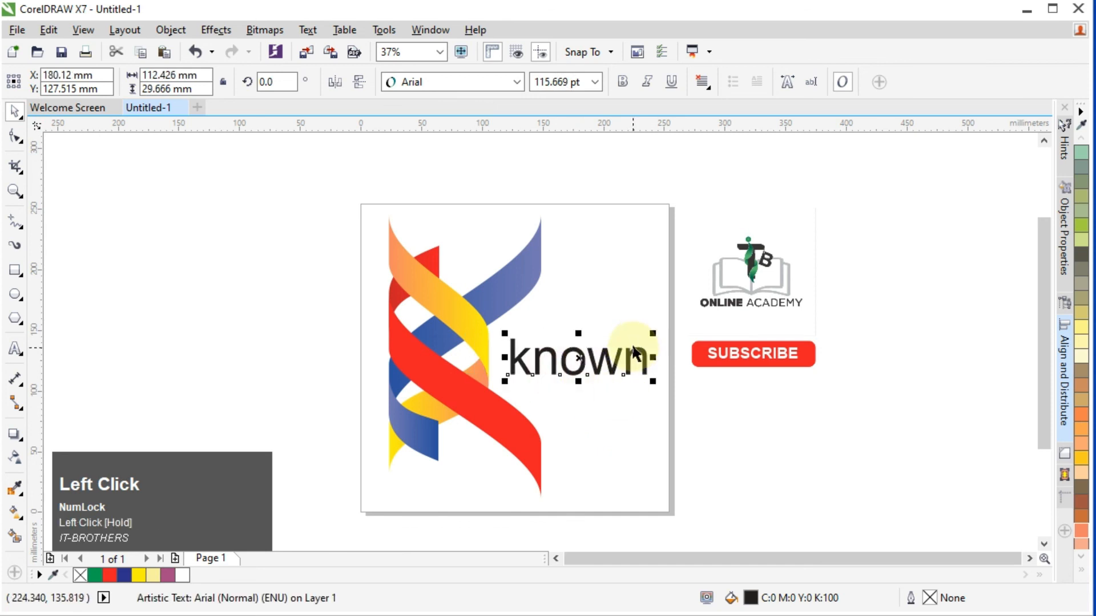
{"action": "left_click", "coordinate": [731, 411]}
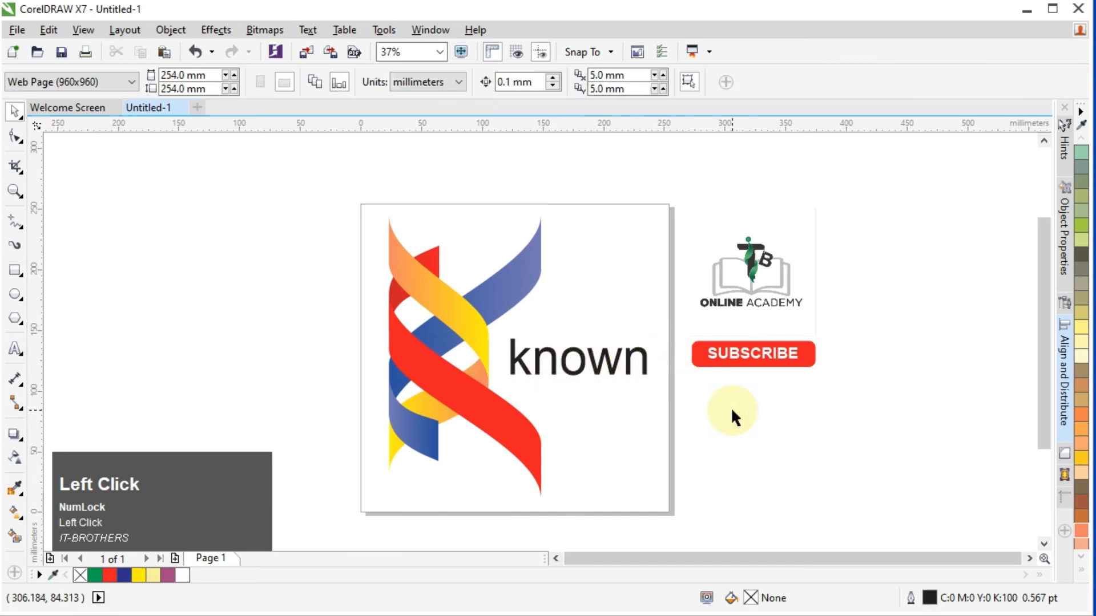